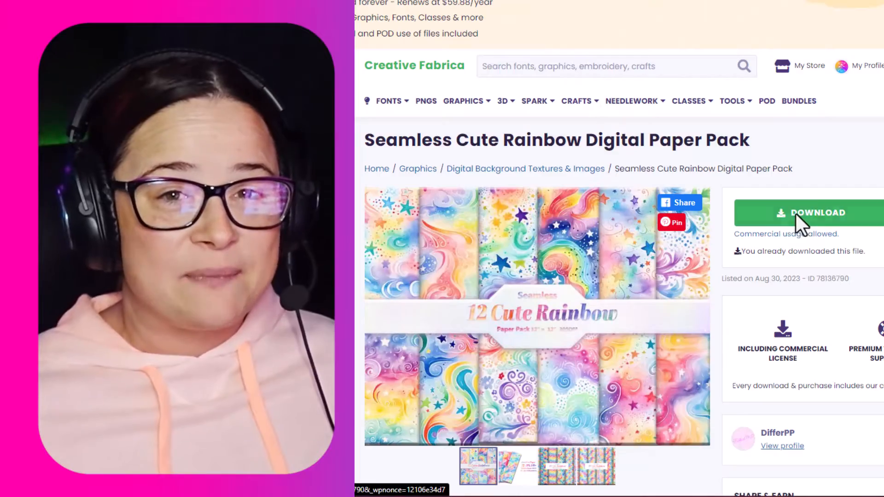
Step: Browse example seamless digital paper product pages on Creative Fabrica
{"action": "left_click", "coordinate": [800, 214]}
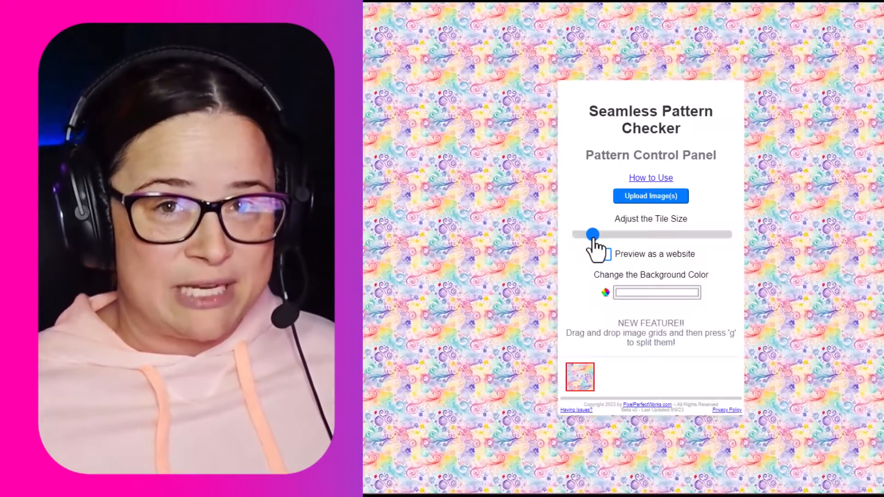
{"action": "left_click_drag", "start_coordinate": [593, 237], "coordinate": [666, 235]}
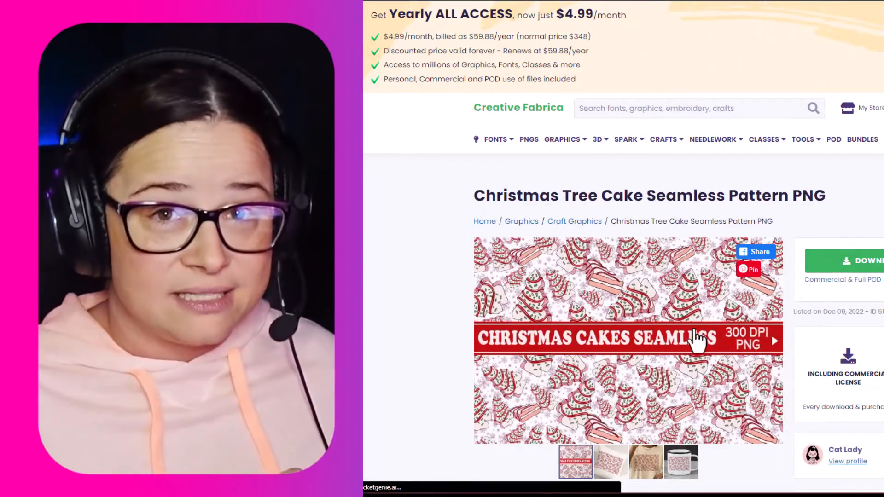
{"action": "scroll", "coordinate": [771, 332], "scroll_direction": "down", "scroll_amount": 2}
{"action": "scroll", "coordinate": [784, 190], "scroll_direction": "up", "scroll_amount": 2}
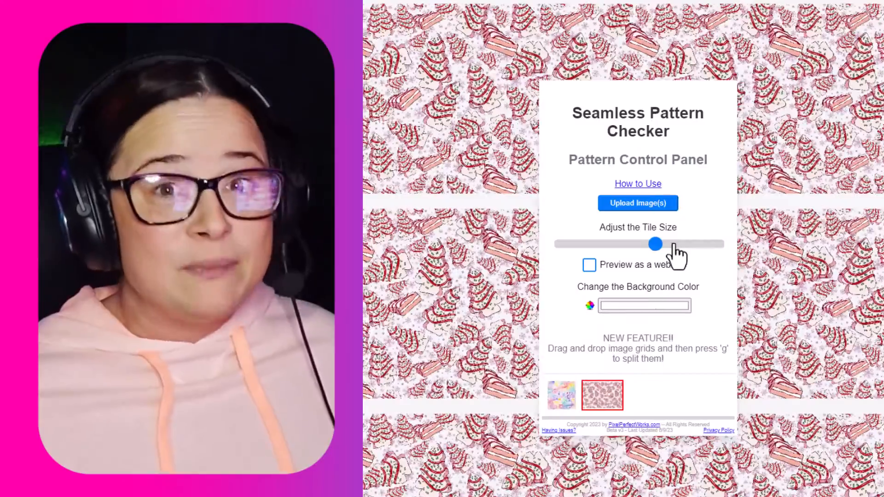
{"action": "left_click_drag", "start_coordinate": [673, 242], "coordinate": [735, 251]}
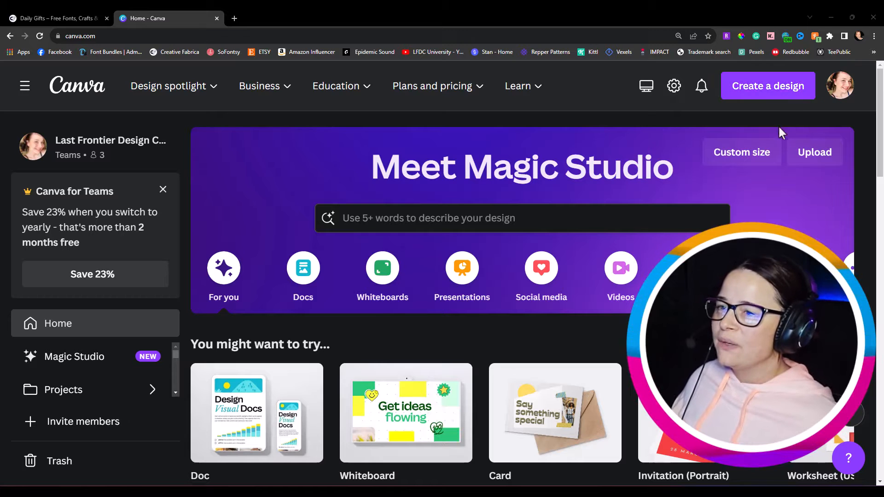
Step: Create a new custom-size design of 3600 by 3600 px
{"action": "left_click", "coordinate": [765, 156]}
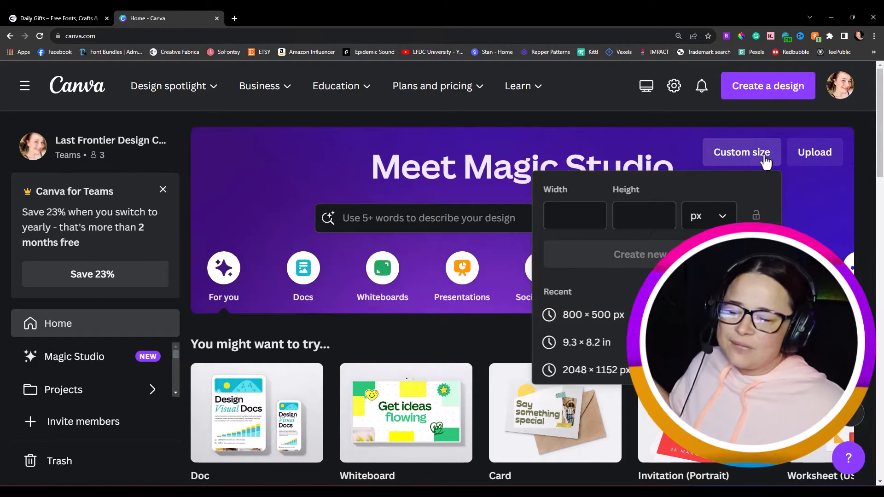
{"action": "key", "text": "Tab"}
{"action": "type", "text": "3600"}
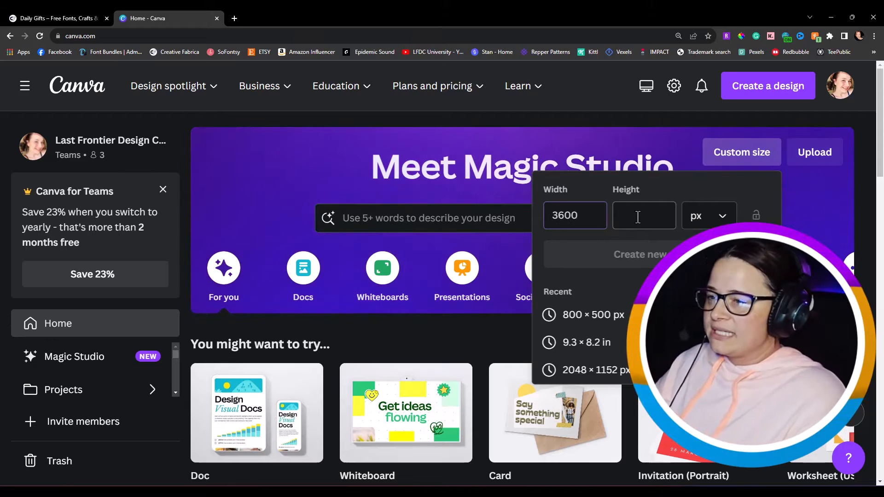
{"action": "left_click", "coordinate": [638, 218]}
{"action": "type", "text": "3600"}
{"action": "key", "text": "Return"}
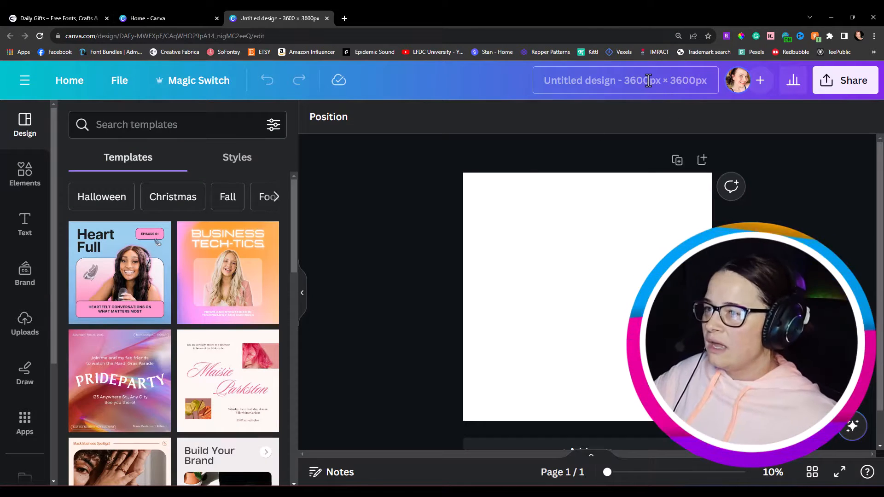
Step: Rename the design as Penguin Digital Paper
{"action": "left_click", "coordinate": [649, 81]}
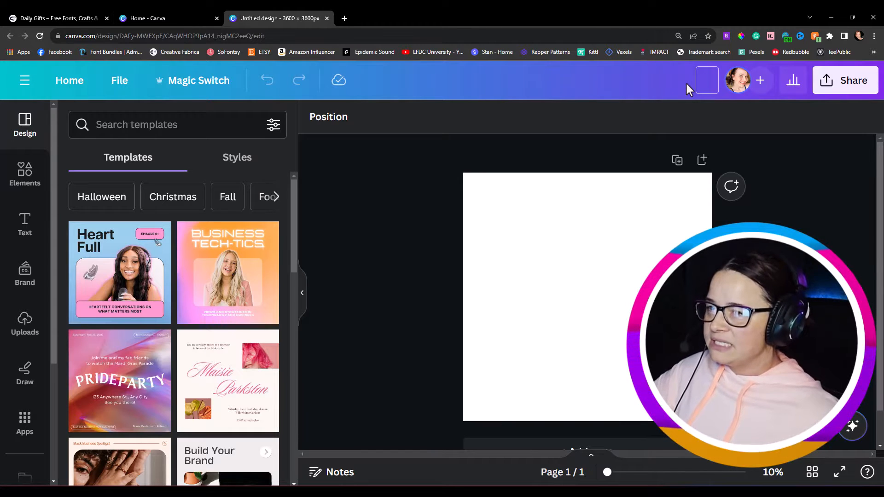
{"action": "type", "text": "Penguin"}
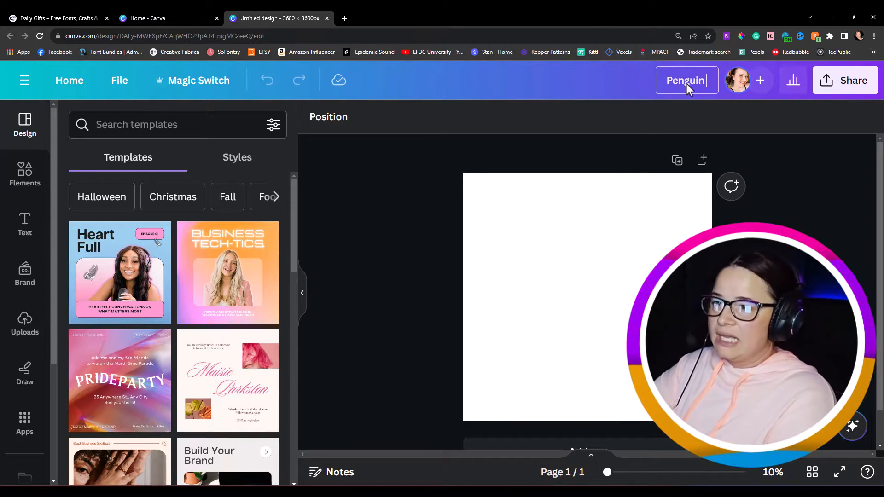
{"action": "type", "text": " Digital Paper"}
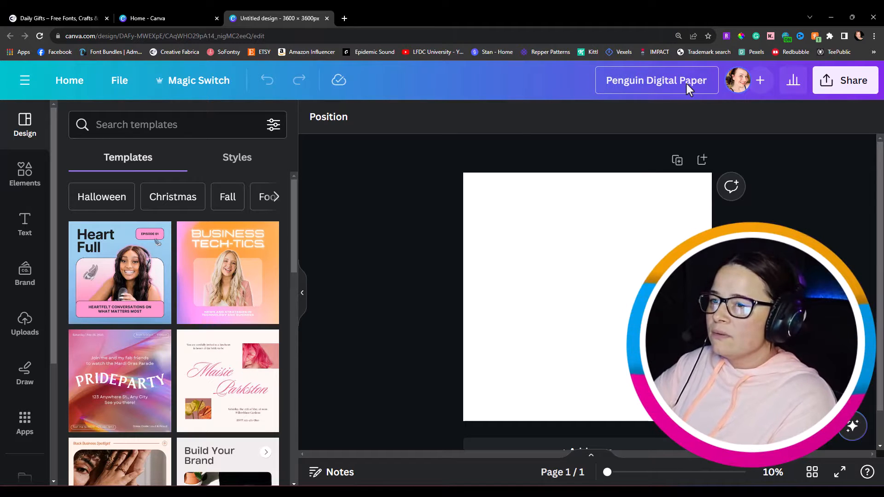
{"action": "left_click_drag", "start_coordinate": [703, 81], "coordinate": [605, 81]}
{"action": "left_click", "coordinate": [526, 271]}
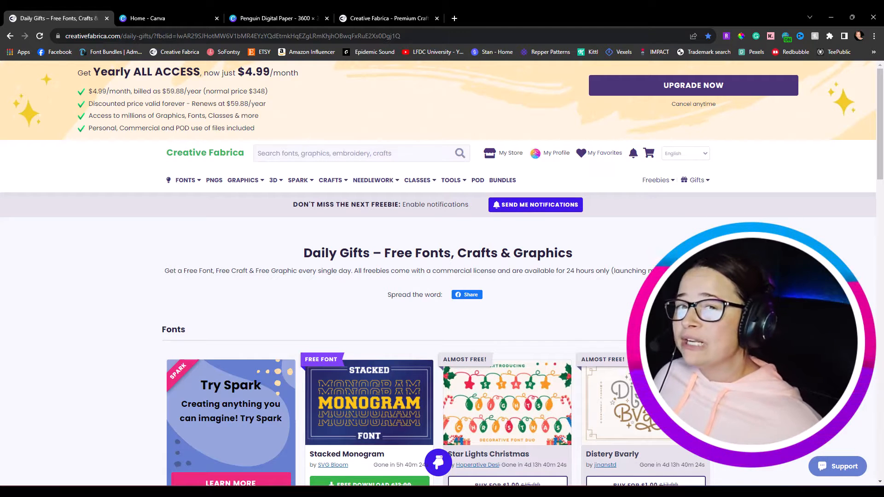
Step: Search Creative Fabrica for penguin clipart bundle
{"action": "left_click", "coordinate": [411, 10]}
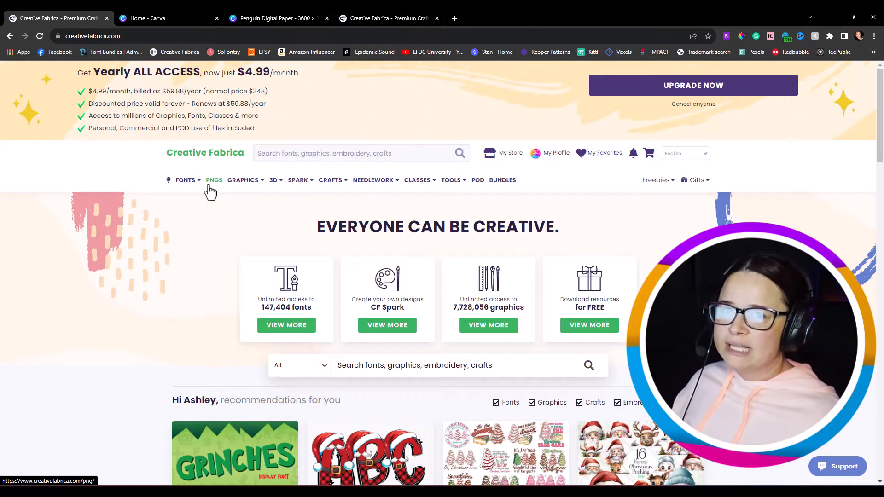
{"action": "left_click", "coordinate": [333, 149]}
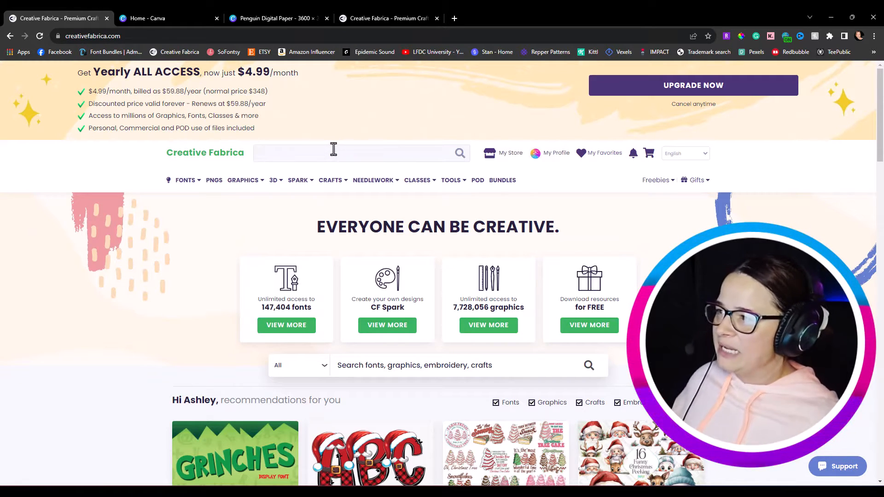
{"action": "type", "text": "pengu"}
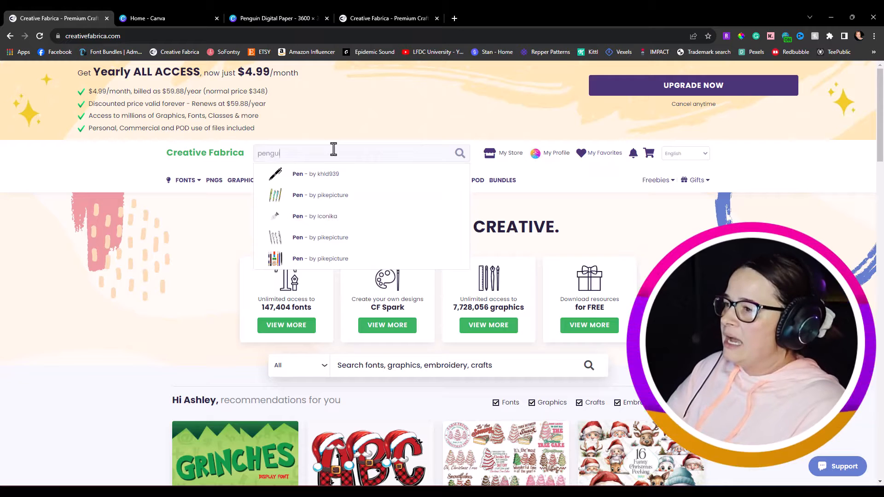
{"action": "type", "text": "in clipart"}
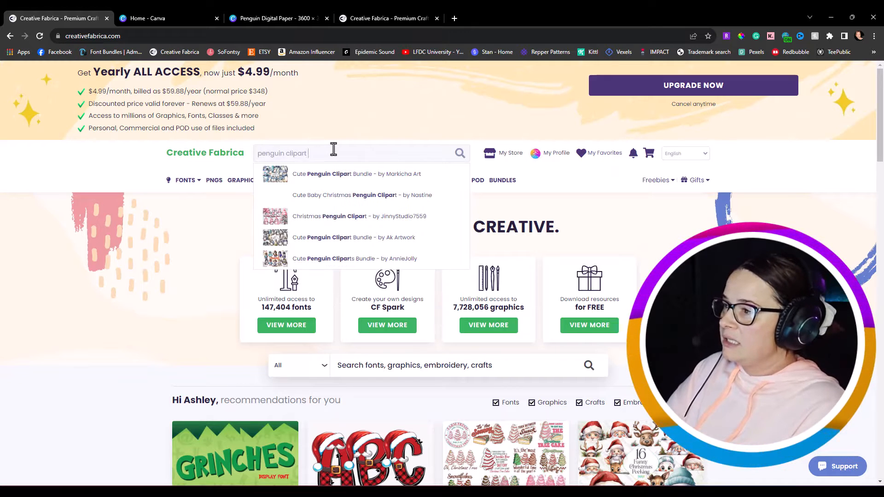
{"action": "type", "text": " bundle"}
{"action": "key", "text": "Return"}
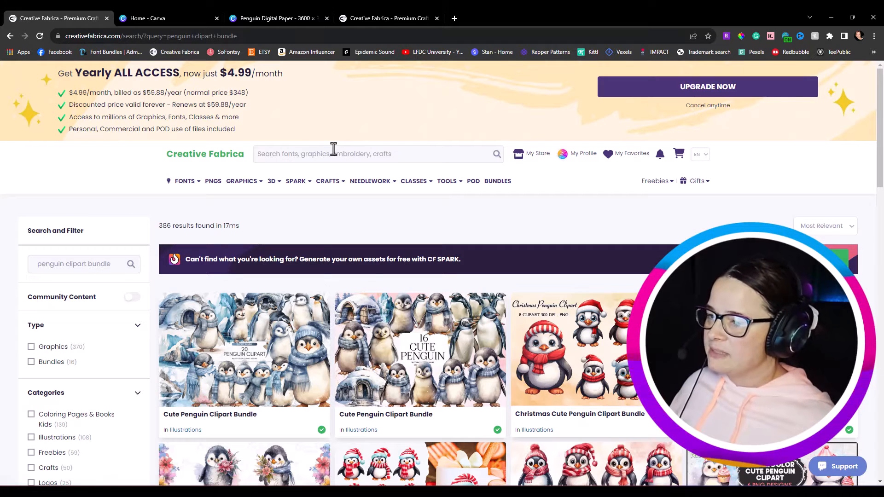
Step: Browse the penguin clipart search results and open a Christmas penguin clipart bundle
{"action": "scroll", "coordinate": [552, 255], "scroll_direction": "down", "scroll_amount": 2}
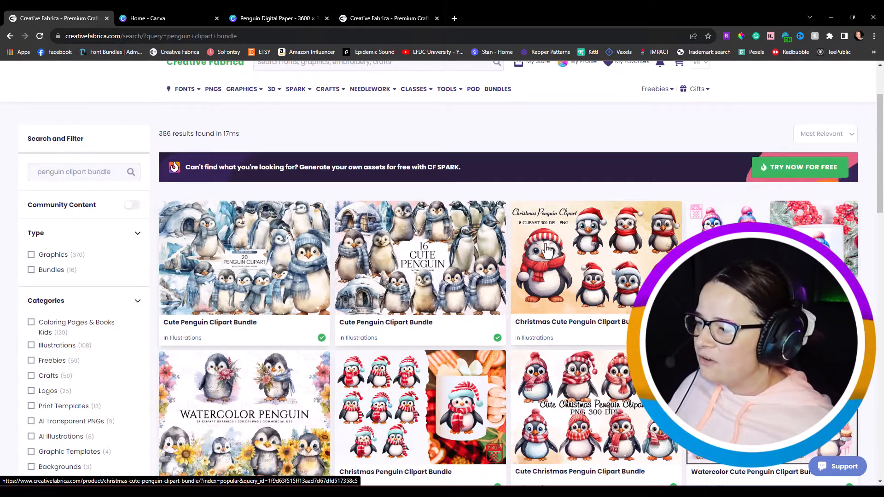
{"action": "scroll", "coordinate": [573, 344], "scroll_direction": "down", "scroll_amount": 6}
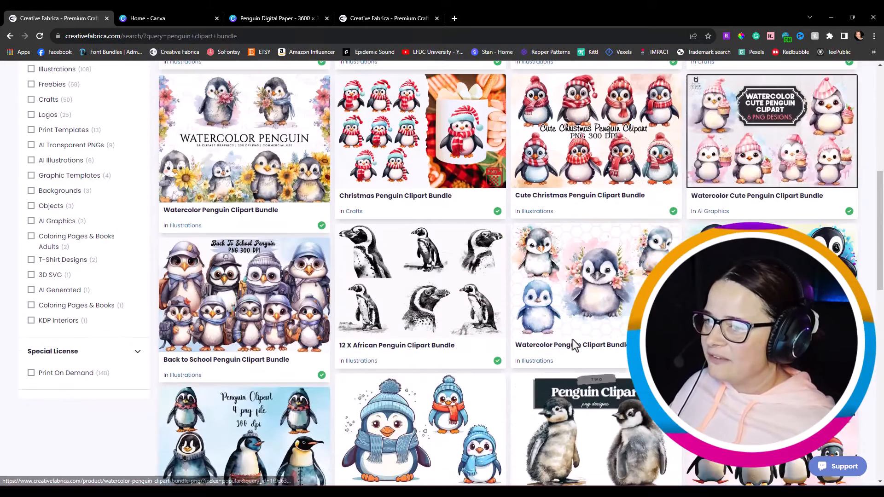
{"action": "scroll", "coordinate": [335, 308], "scroll_direction": "down", "scroll_amount": 6}
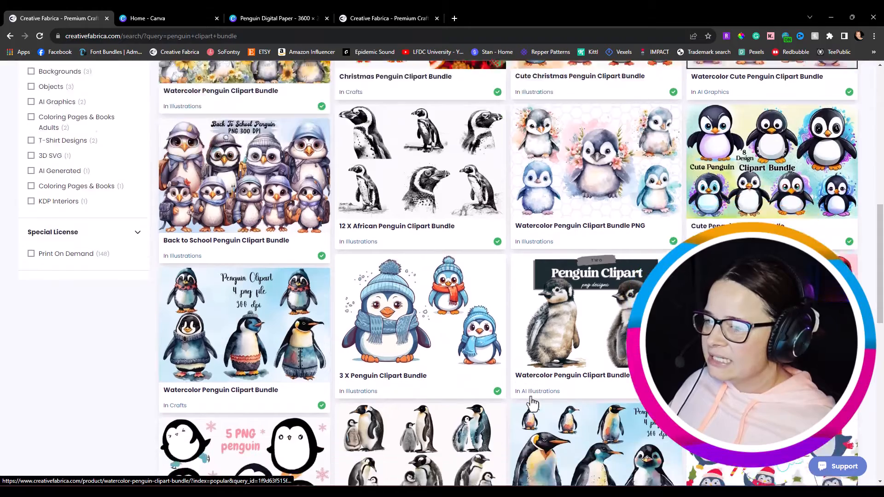
{"action": "scroll", "coordinate": [532, 396], "scroll_direction": "down", "scroll_amount": 4}
{"action": "scroll", "coordinate": [532, 396], "scroll_direction": "up", "scroll_amount": 14}
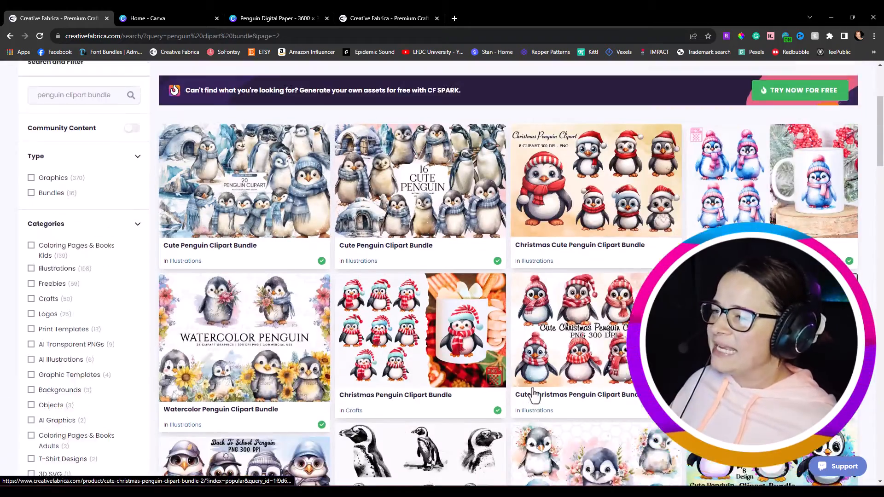
{"action": "left_click", "coordinate": [614, 263]}
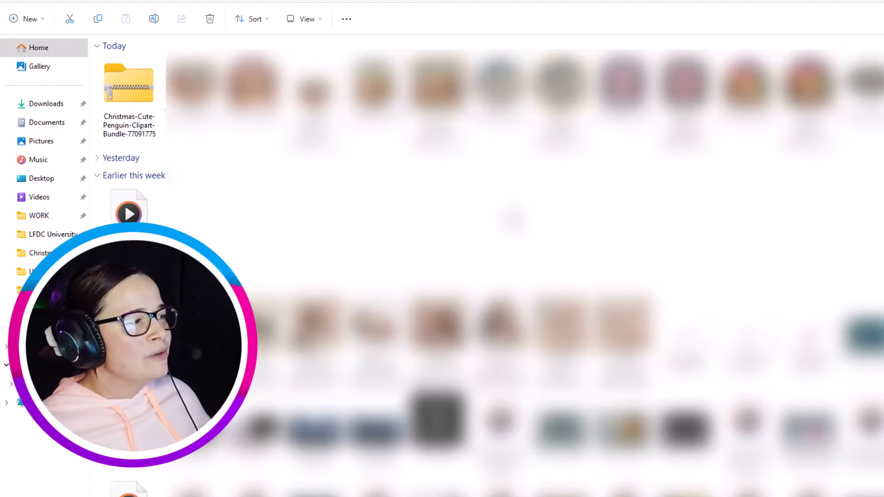
Step: Extract the Christmas-Cute-Penguin-Clipart-Bundle-77091775 zip and view the extracted folder with extra large icons
{"action": "left_click", "coordinate": [119, 93]}
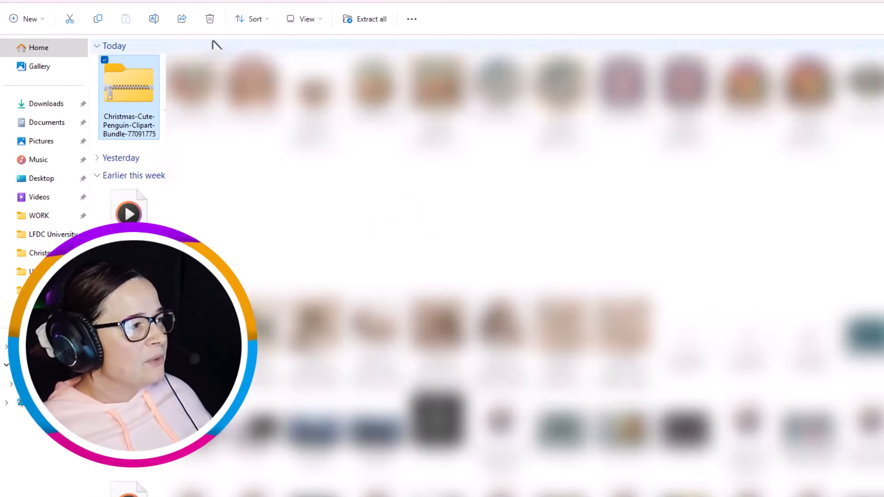
{"action": "right_click", "coordinate": [120, 104]}
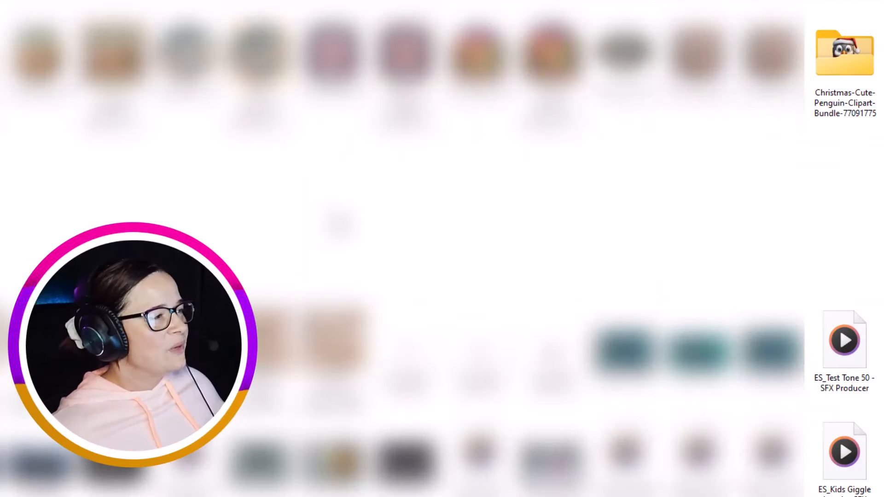
{"action": "left_click", "coordinate": [836, 67]}
{"action": "double_click", "coordinate": [836, 67]}
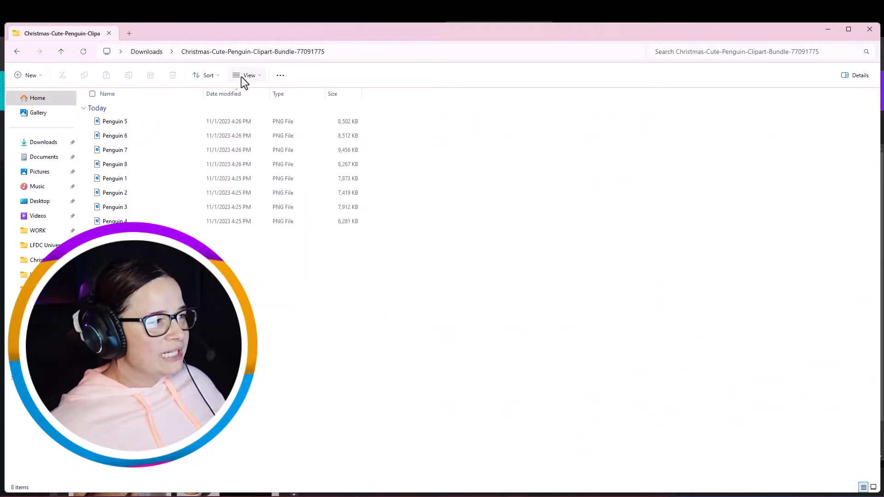
{"action": "left_click", "coordinate": [241, 76]}
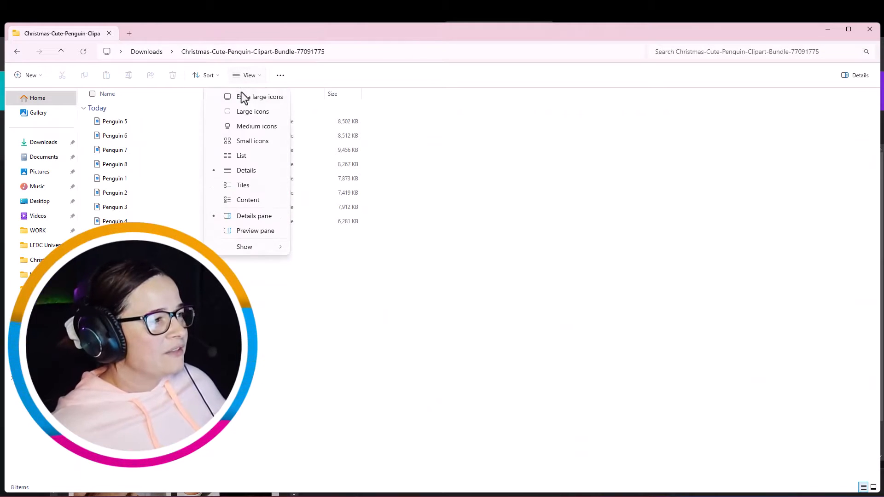
{"action": "left_click", "coordinate": [243, 95]}
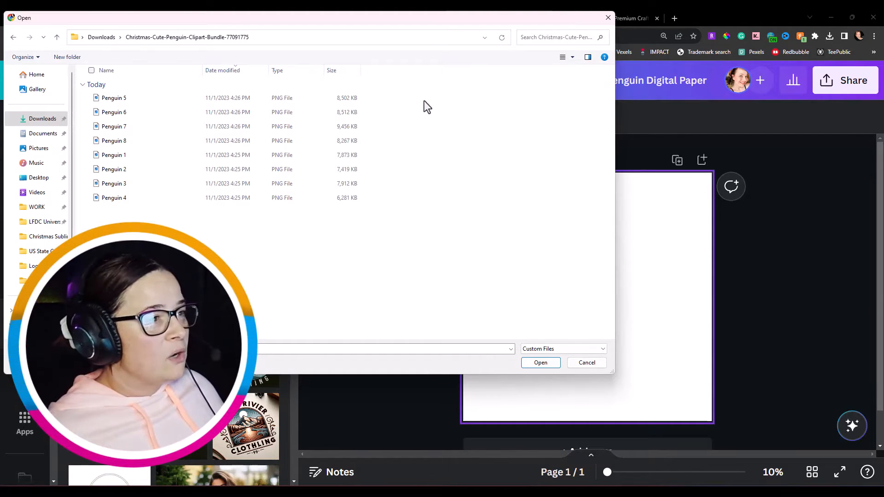
Step: Select all eight Penguin PNG files from the extracted folder and upload them to Canva
{"action": "left_click_drag", "start_coordinate": [424, 100], "coordinate": [331, 226]}
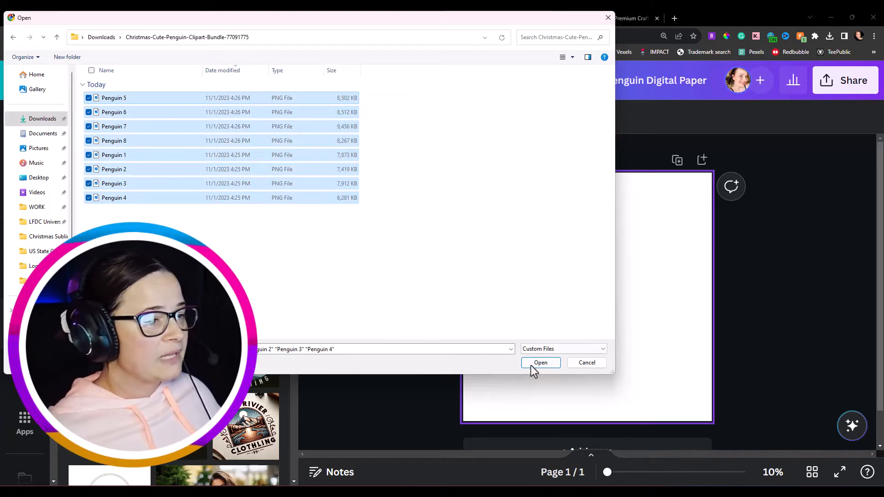
{"action": "left_click", "coordinate": [487, 240]}
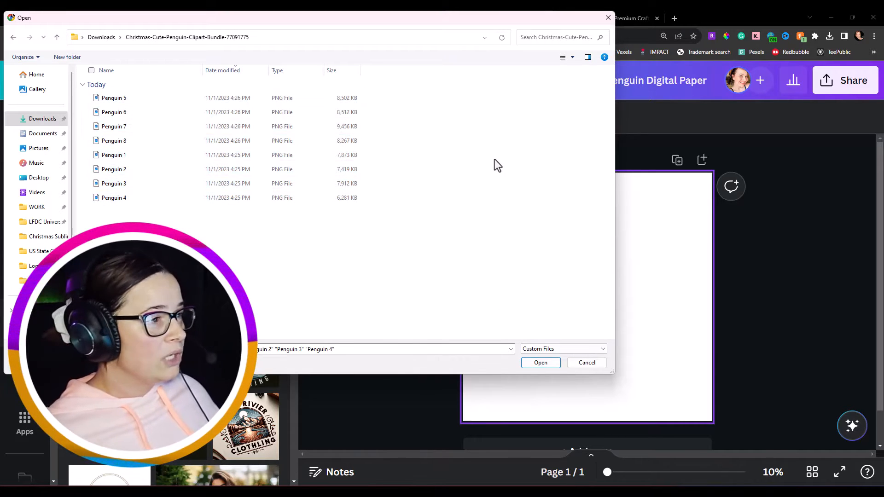
{"action": "key", "text": "ctrl+a"}
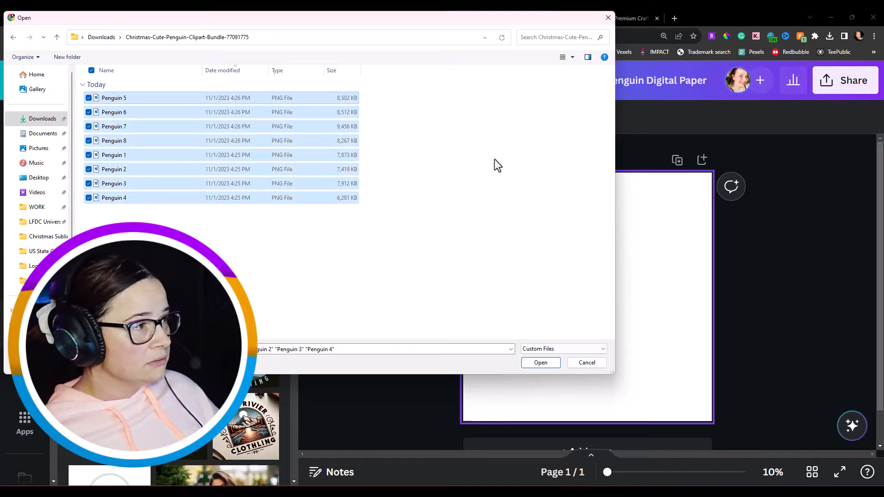
{"action": "left_click", "coordinate": [493, 222]}
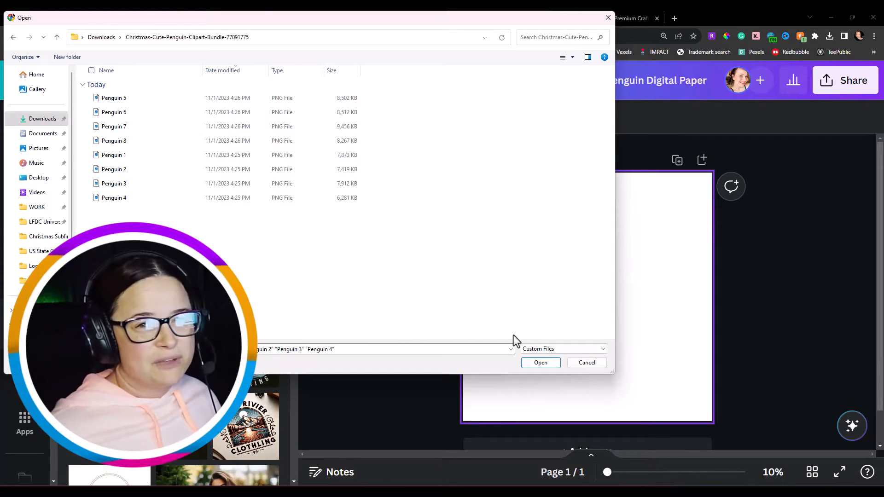
{"action": "left_click_drag", "start_coordinate": [375, 97], "coordinate": [320, 217]}
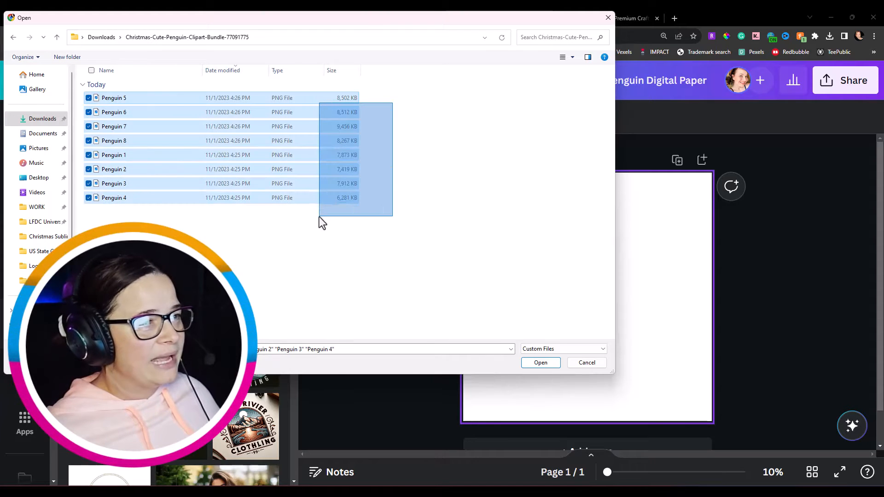
{"action": "left_click", "coordinate": [541, 362]}
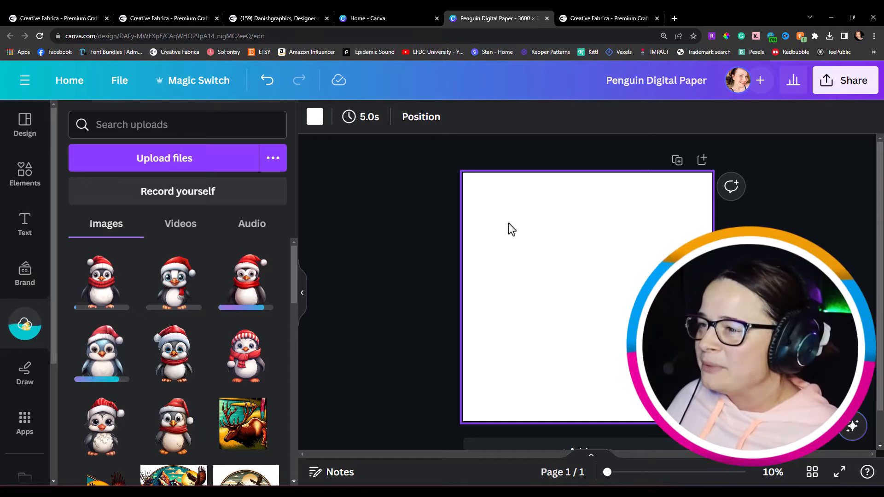
Step: Set the page background colour to light blue #BBF1FF
{"action": "left_click", "coordinate": [318, 121]}
{"action": "left_click", "coordinate": [319, 121]}
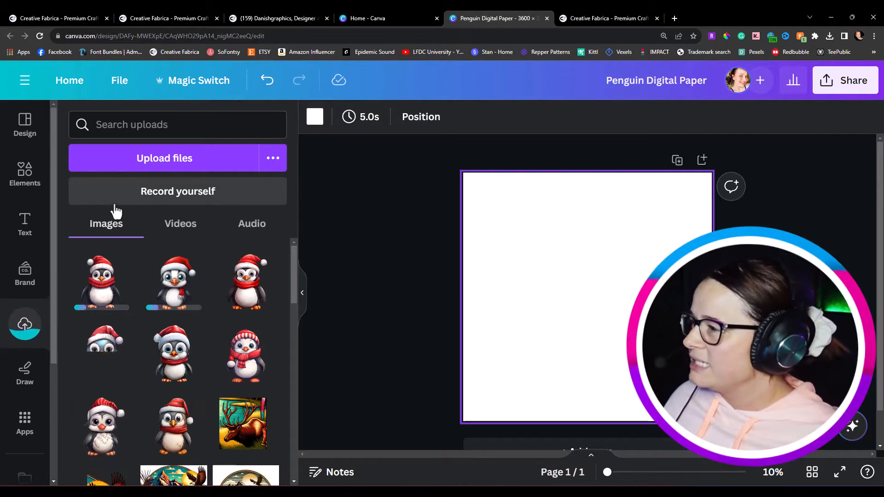
{"action": "left_click", "coordinate": [316, 121]}
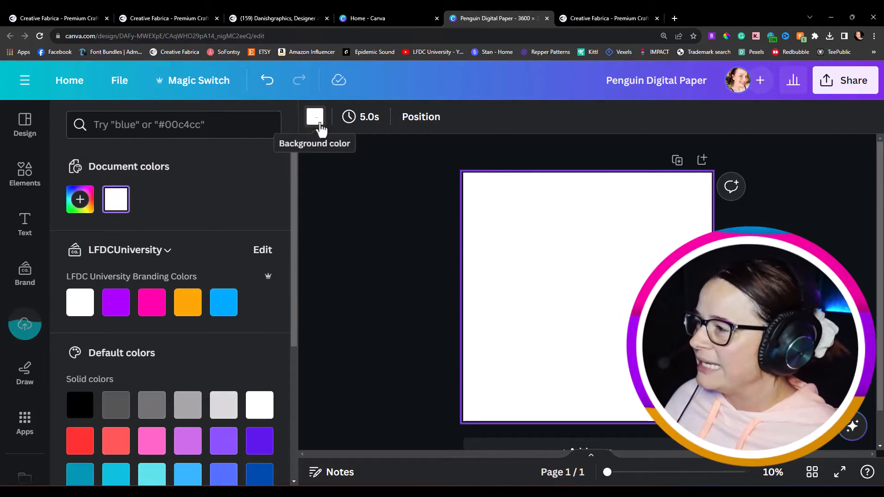
{"action": "left_click", "coordinate": [81, 201]}
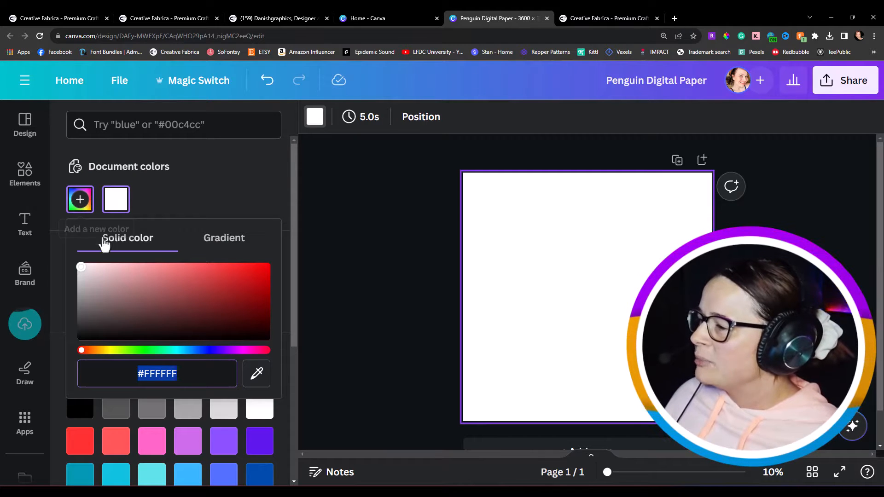
{"action": "left_click", "coordinate": [180, 351]}
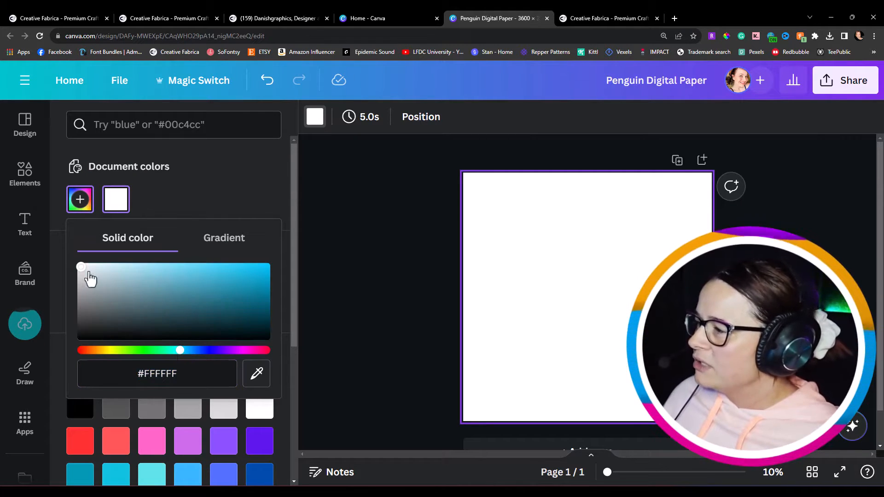
{"action": "left_click_drag", "start_coordinate": [86, 267], "coordinate": [128, 267]}
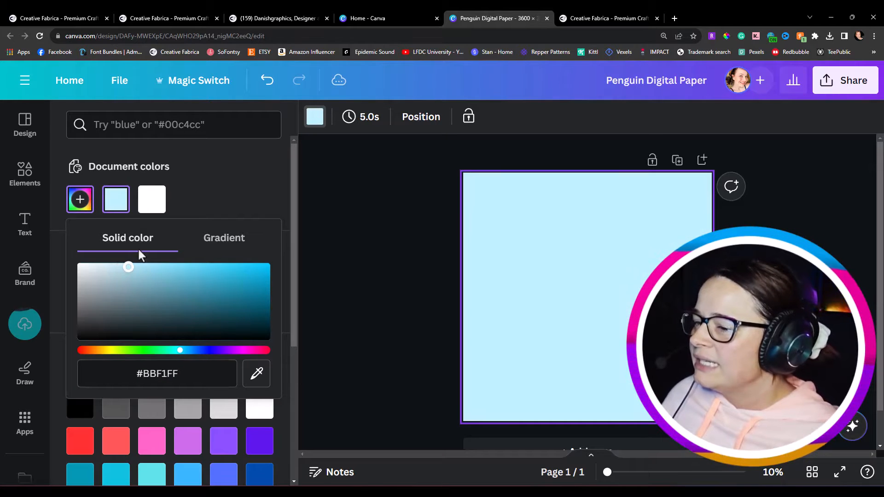
{"action": "left_click", "coordinate": [372, 209]}
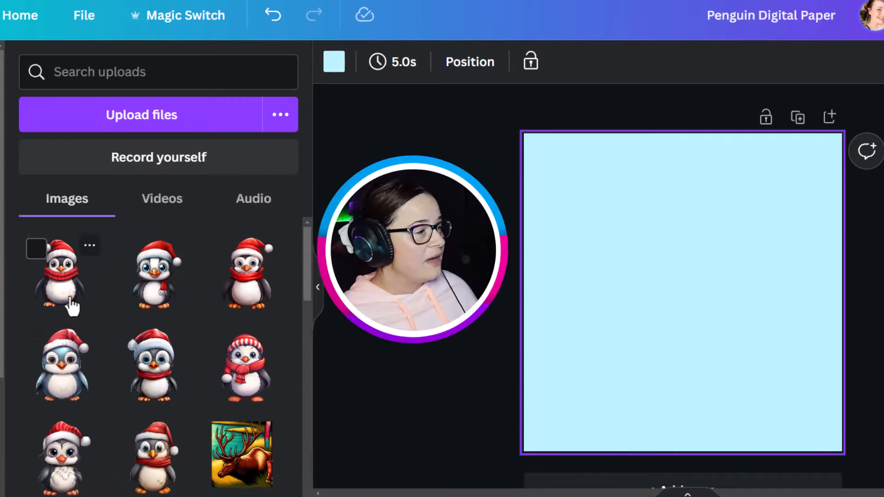
Step: Add the uploaded penguin images to the page, deleting one extra copy
{"action": "left_click", "coordinate": [70, 307]}
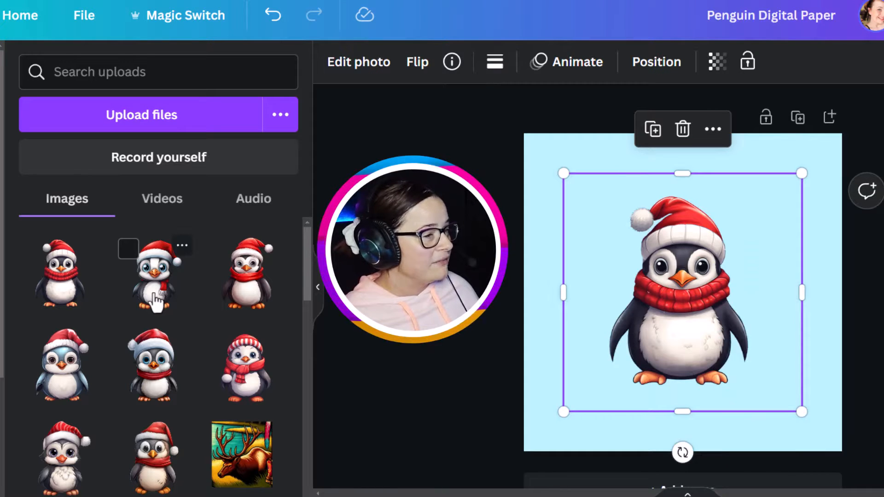
{"action": "left_click", "coordinate": [157, 299]}
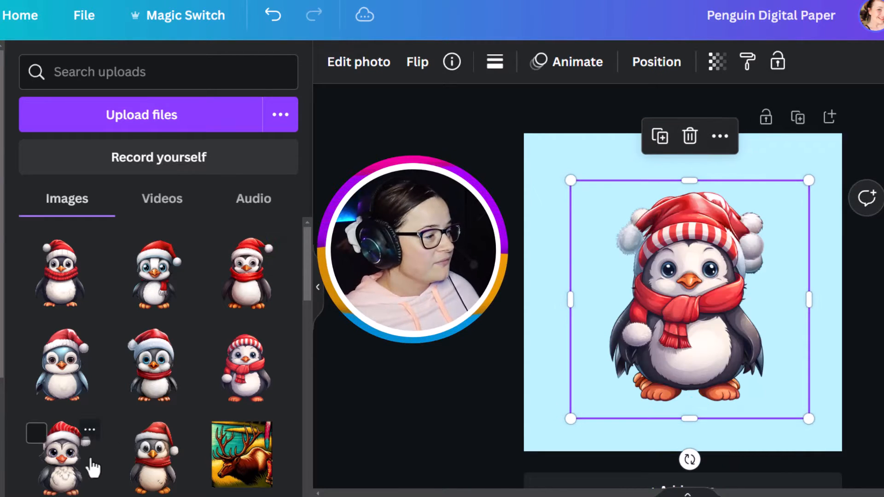
{"action": "left_click", "coordinate": [90, 465]}
{"action": "left_click", "coordinate": [149, 470]}
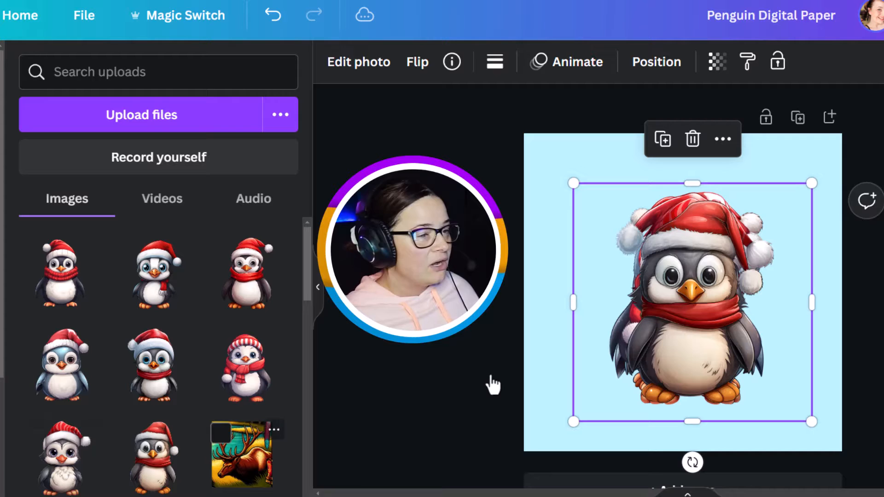
{"action": "key", "text": "Delete"}
{"action": "left_click", "coordinate": [698, 346]}
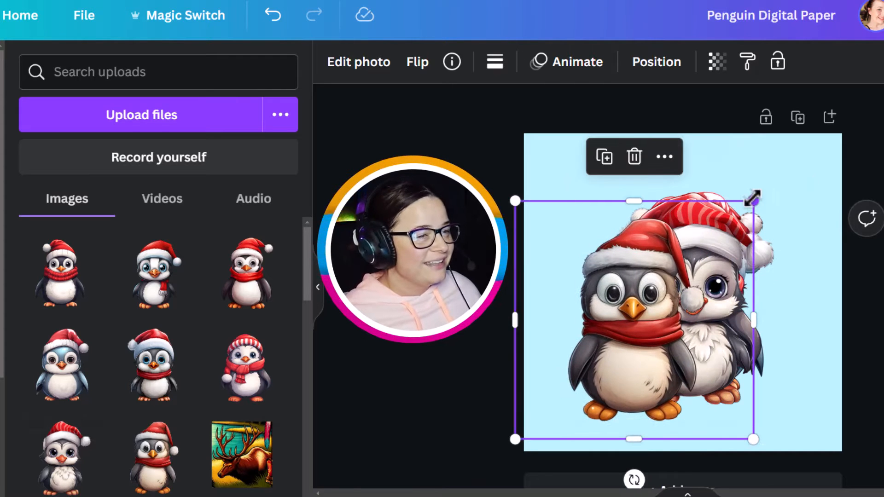
Step: Shrink two penguins and place them in the top-left and bottom-left corners of the page
{"action": "left_click_drag", "start_coordinate": [752, 199], "coordinate": [649, 417]}
{"action": "left_click_drag", "start_coordinate": [570, 424], "coordinate": [574, 203]}
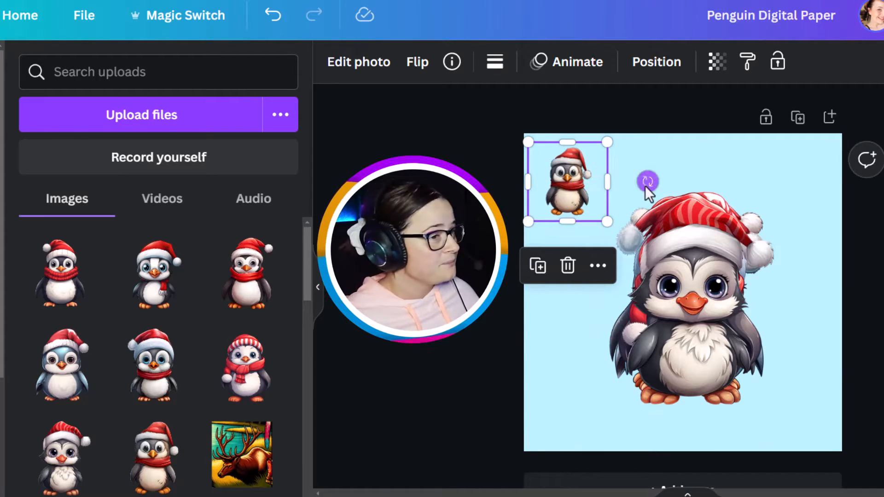
{"action": "left_click_drag", "start_coordinate": [647, 181], "coordinate": [637, 167]}
{"action": "left_click_drag", "start_coordinate": [680, 304], "coordinate": [642, 346]}
{"action": "left_click_drag", "start_coordinate": [772, 223], "coordinate": [631, 364]}
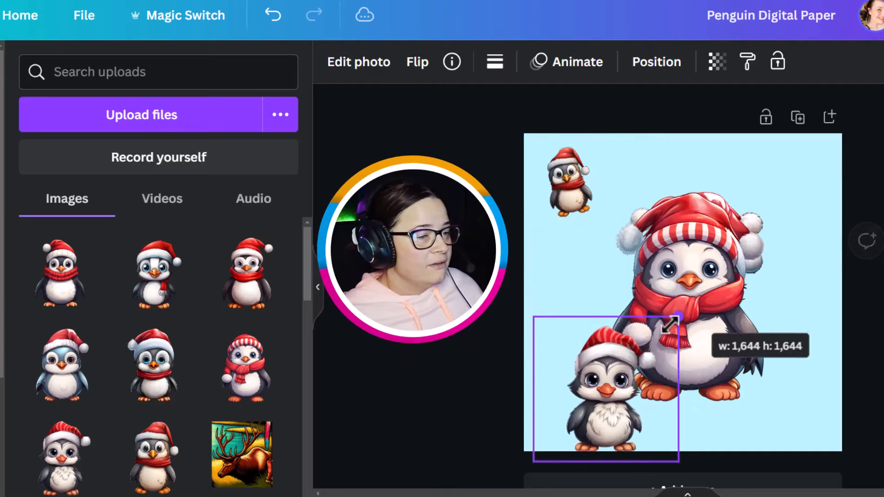
{"action": "left_click_drag", "start_coordinate": [579, 423], "coordinate": [577, 402]}
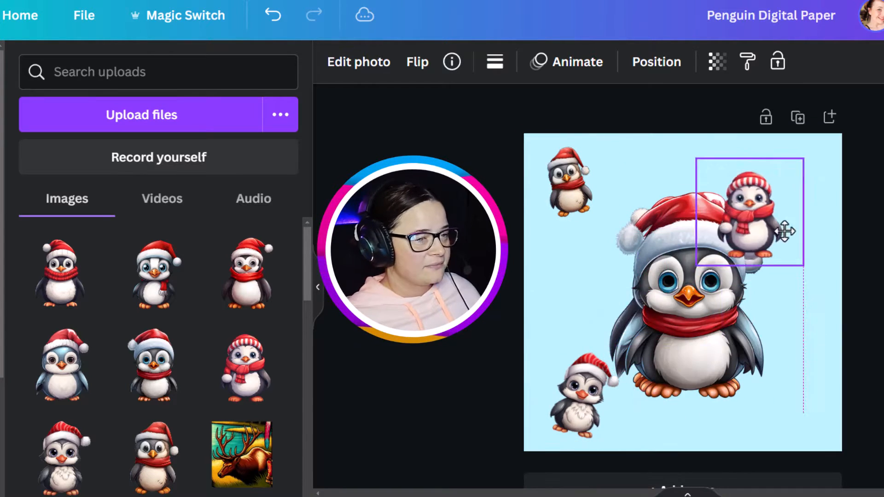
Step: Place a tilted penguin in the top-right corner and shrink another into the bottom-right corner
{"action": "left_click_drag", "start_coordinate": [779, 244], "coordinate": [809, 232]}
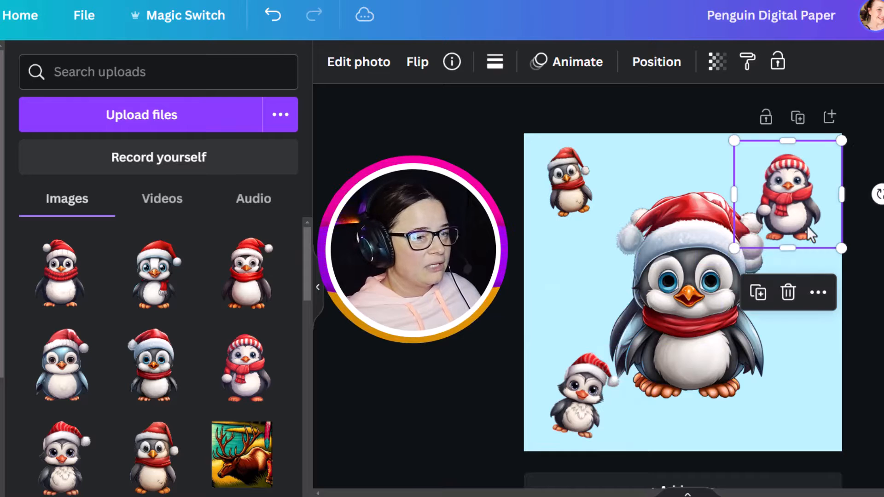
{"action": "left_click_drag", "start_coordinate": [879, 193], "coordinate": [880, 172]}
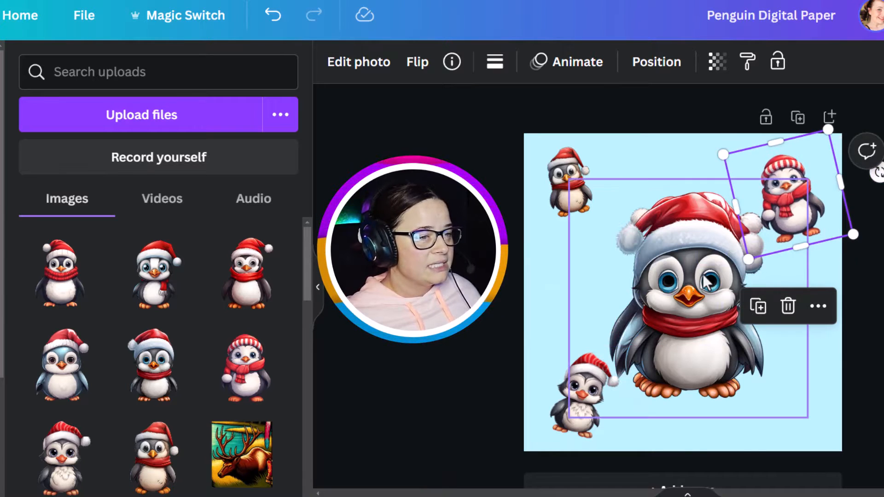
{"action": "left_click_drag", "start_coordinate": [708, 271], "coordinate": [753, 311]}
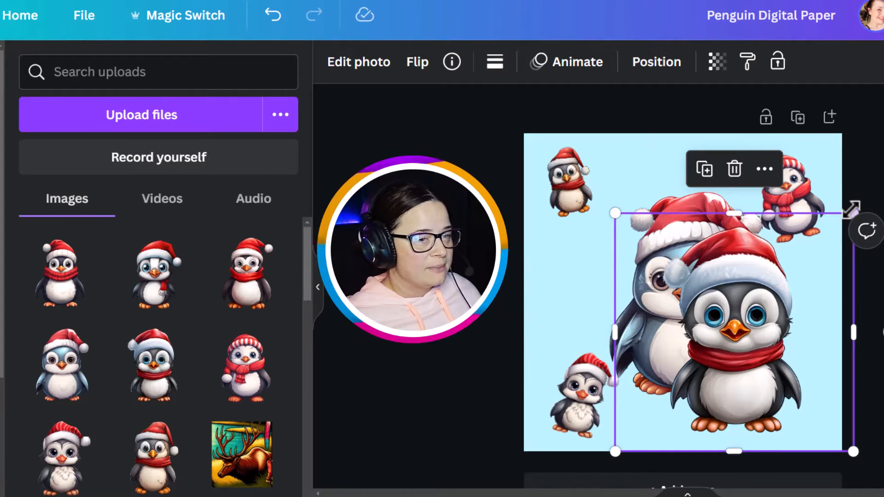
{"action": "left_click_drag", "start_coordinate": [846, 212], "coordinate": [715, 346]}
{"action": "left_click_drag", "start_coordinate": [663, 400], "coordinate": [767, 388]}
Step: Shrink the remaining large penguins and place them at the top middle and bottom middle of the page
{"action": "left_click", "coordinate": [752, 213]}
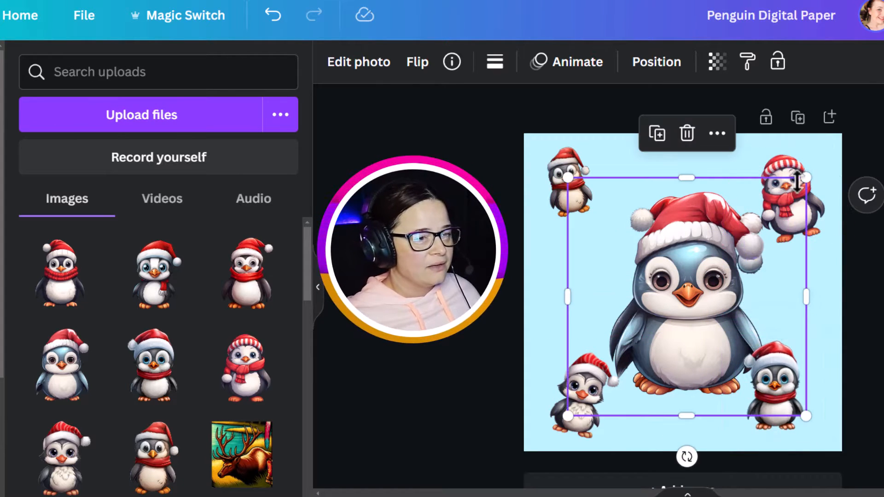
{"action": "left_click_drag", "start_coordinate": [798, 181], "coordinate": [667, 316]}
{"action": "left_click_drag", "start_coordinate": [620, 366], "coordinate": [677, 195]}
{"action": "left_click", "coordinate": [695, 317]}
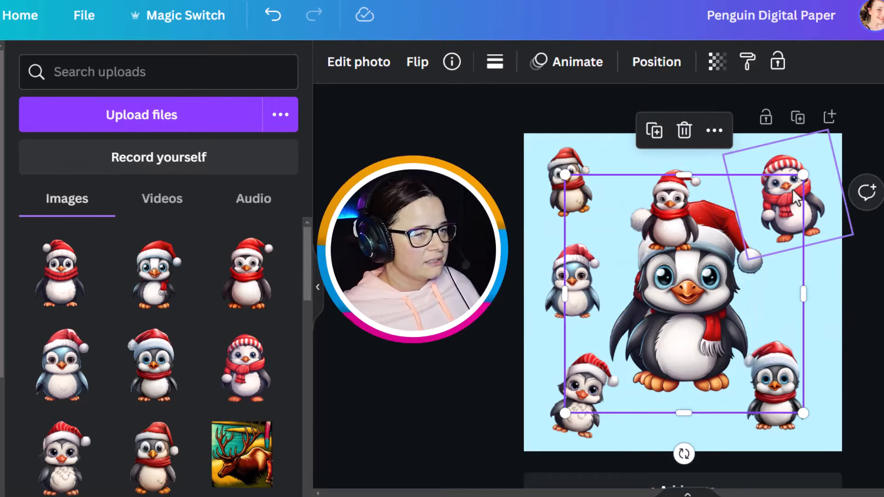
{"action": "left_click_drag", "start_coordinate": [799, 180], "coordinate": [662, 316]}
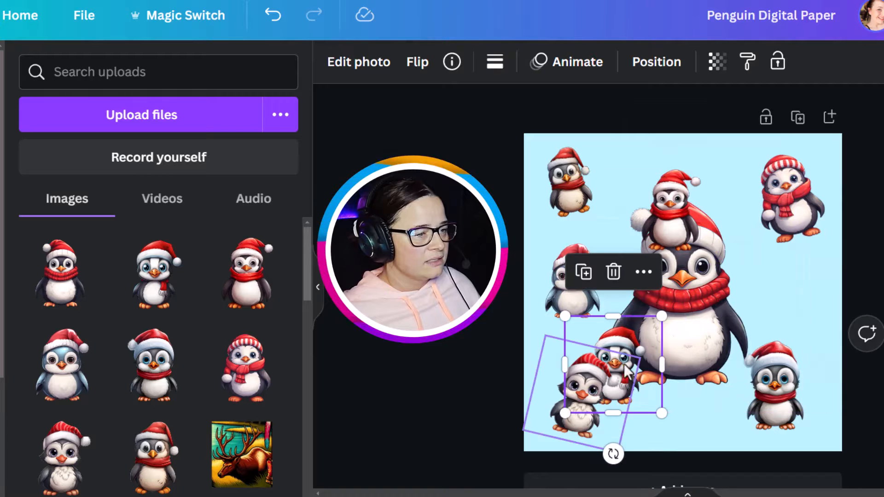
{"action": "key", "text": "ctrl+z"}
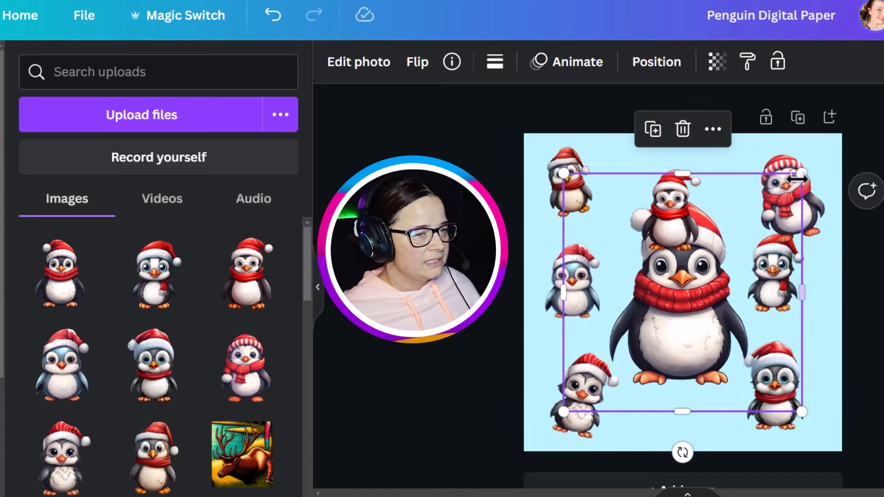
{"action": "left_click_drag", "start_coordinate": [801, 174], "coordinate": [699, 357]}
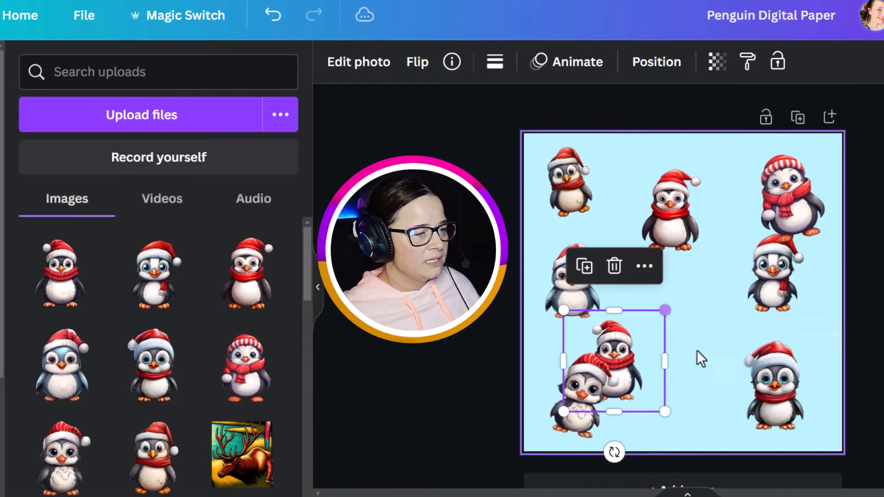
{"action": "left_click_drag", "start_coordinate": [637, 374], "coordinate": [705, 366]}
Step: Nudge the bottom-right penguin and move the middle-right penguin left, rotating it into a tilted pose
{"action": "left_click", "coordinate": [771, 389]}
{"action": "left_click_drag", "start_coordinate": [771, 388], "coordinate": [781, 396]}
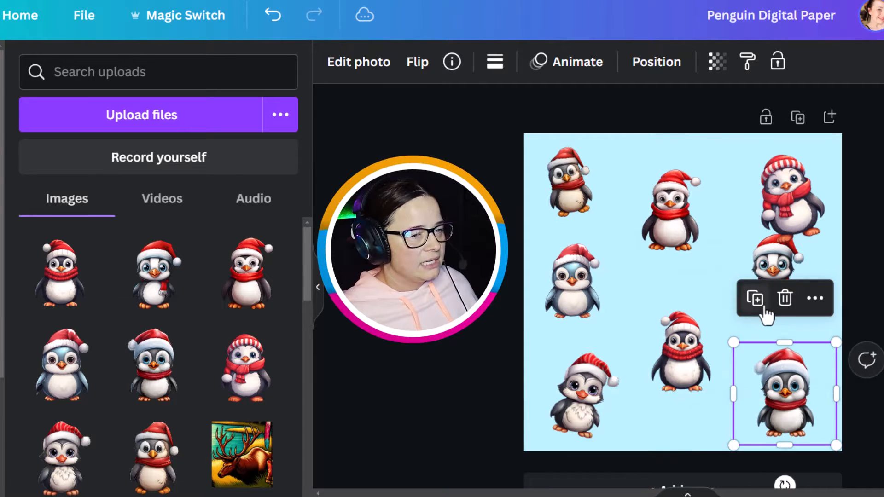
{"action": "left_click", "coordinate": [773, 267]}
{"action": "left_click_drag", "start_coordinate": [774, 268], "coordinate": [733, 281]}
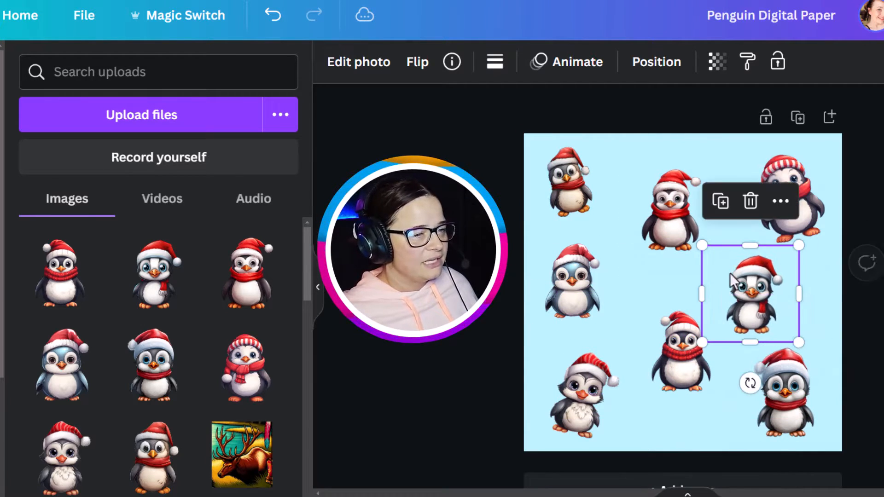
{"action": "left_click_drag", "start_coordinate": [745, 380], "coordinate": [708, 335]}
Step: Tilt the top-middle, top-right and bottom-middle penguins slightly
{"action": "left_click", "coordinate": [686, 239]}
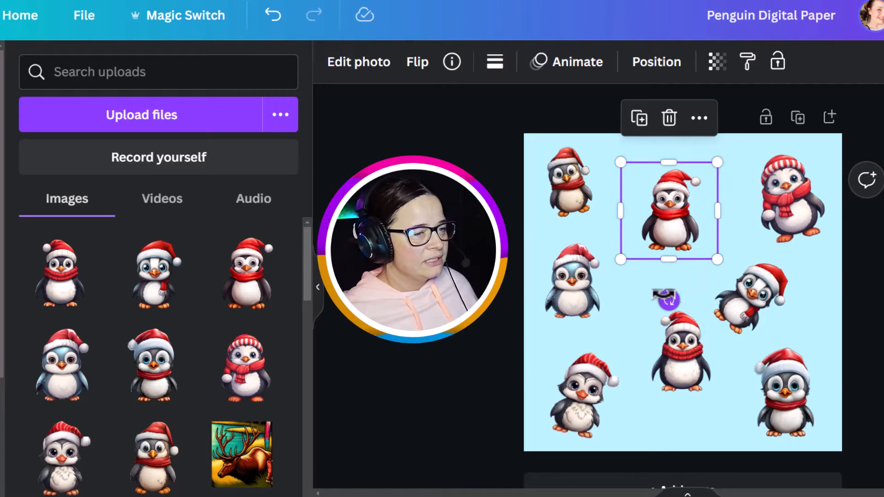
{"action": "left_click_drag", "start_coordinate": [669, 300], "coordinate": [691, 276]}
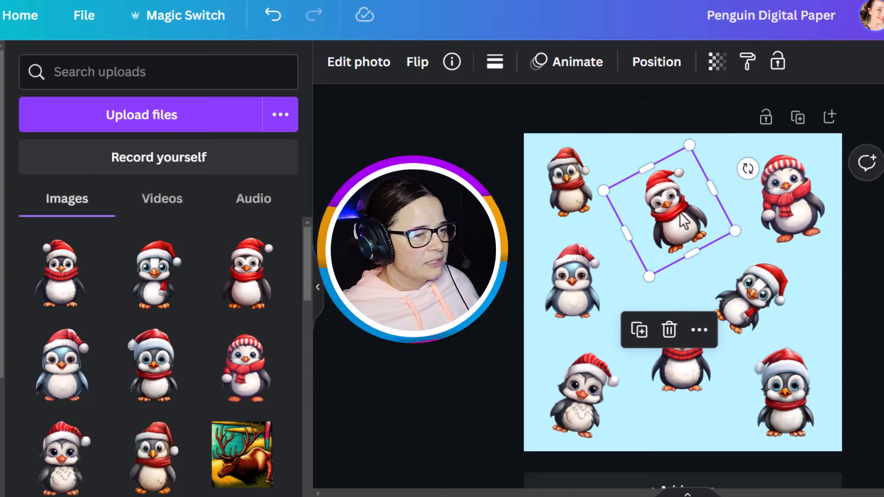
{"action": "left_click", "coordinate": [790, 214]}
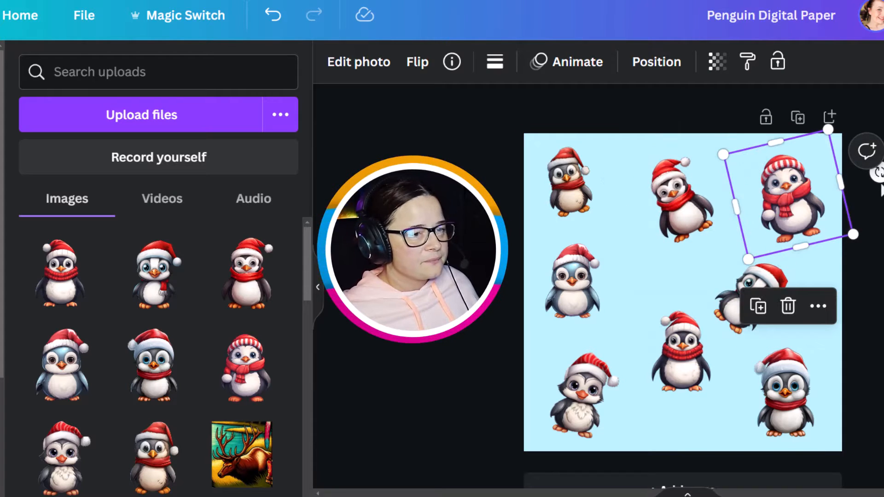
{"action": "left_click_drag", "start_coordinate": [879, 174], "coordinate": [839, 222]}
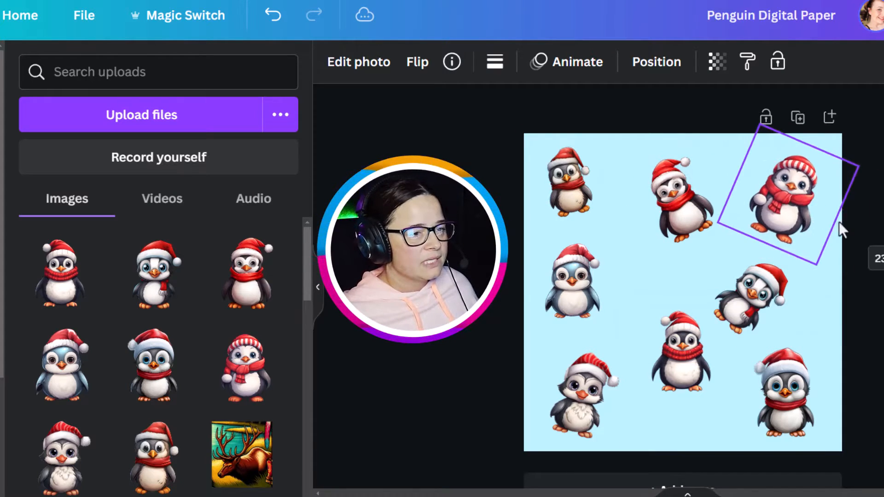
{"action": "left_click", "coordinate": [697, 363]}
{"action": "left_click_drag", "start_coordinate": [681, 443], "coordinate": [694, 443]}
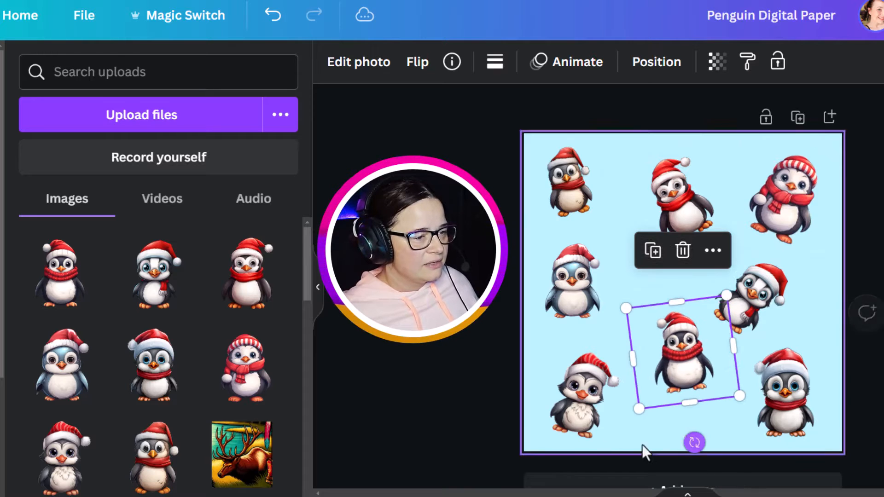
Step: Rotate and reposition the left-middle, right-middle and bottom penguins to space them evenly, then deselect
{"action": "left_click", "coordinate": [572, 282]}
{"action": "left_click_drag", "start_coordinate": [570, 366], "coordinate": [559, 365]}
{"action": "left_click_drag", "start_coordinate": [565, 286], "coordinate": [583, 290]}
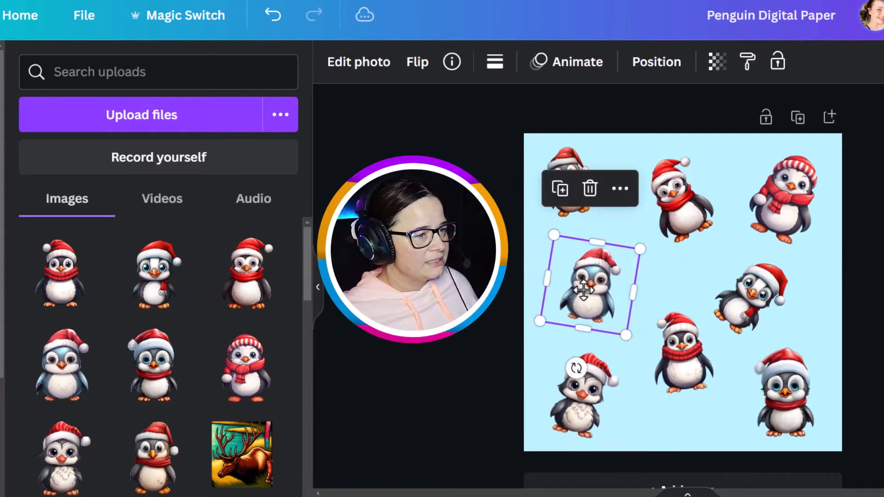
{"action": "left_click", "coordinate": [679, 213]}
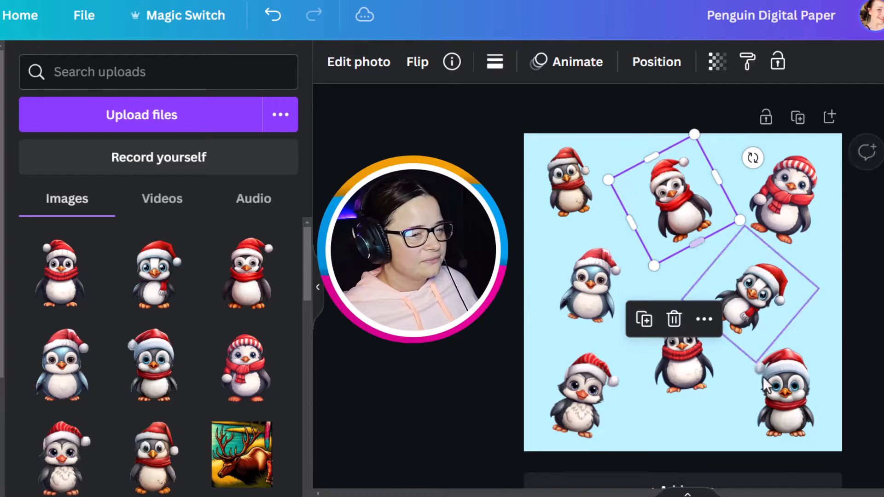
{"action": "left_click_drag", "start_coordinate": [771, 397], "coordinate": [777, 397]}
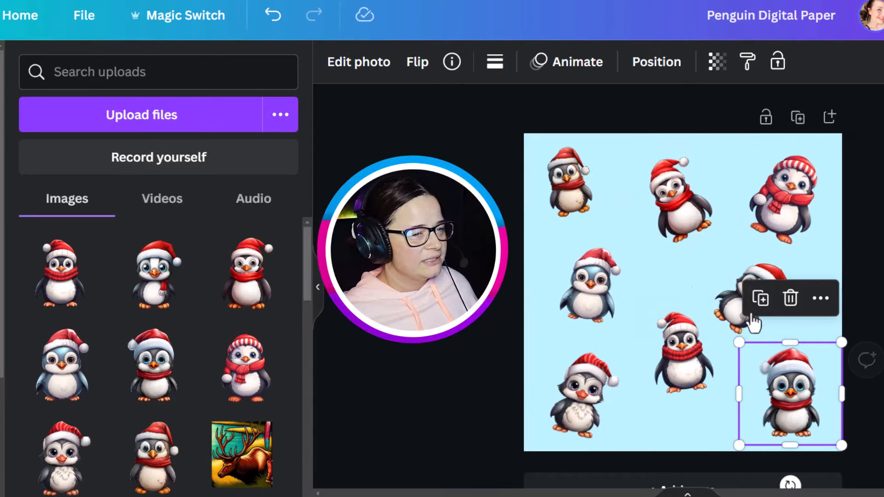
{"action": "left_click", "coordinate": [728, 320]}
{"action": "left_click_drag", "start_coordinate": [681, 355], "coordinate": [731, 367]}
{"action": "left_click_drag", "start_coordinate": [675, 374], "coordinate": [675, 384]}
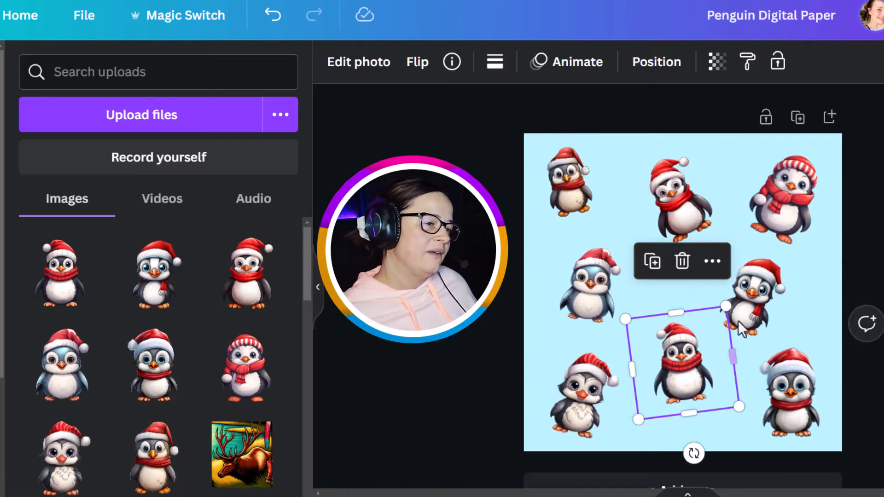
{"action": "left_click_drag", "start_coordinate": [755, 300], "coordinate": [748, 294]}
{"action": "left_click_drag", "start_coordinate": [685, 381], "coordinate": [681, 389]}
{"action": "left_click", "coordinate": [503, 283]}
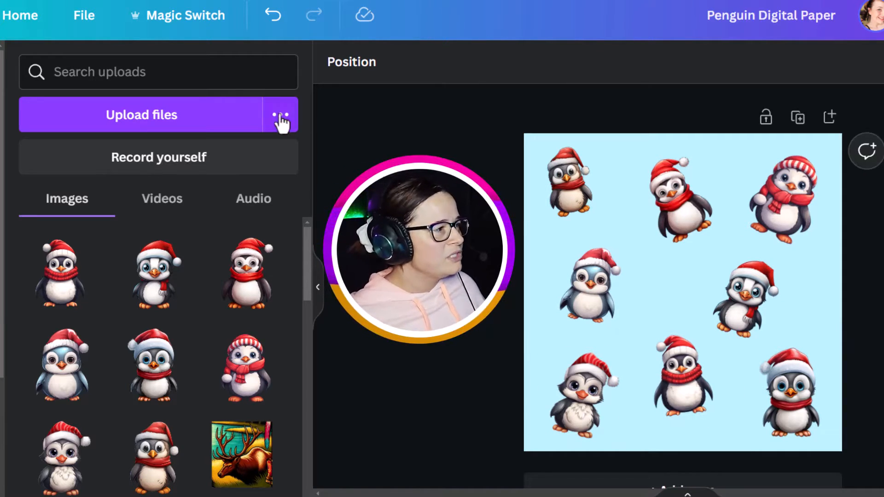
Step: Search the graphic elements library for snowflakes
{"action": "left_click", "coordinate": [189, 75]}
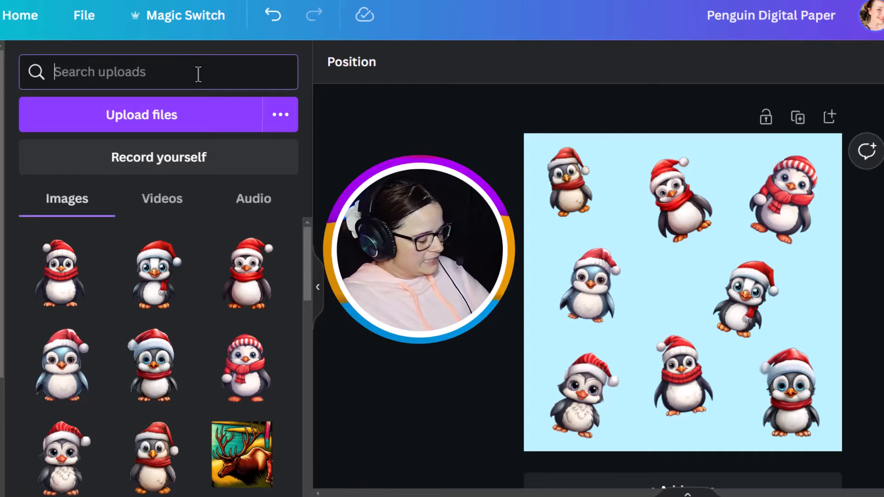
{"action": "type", "text": "sno"}
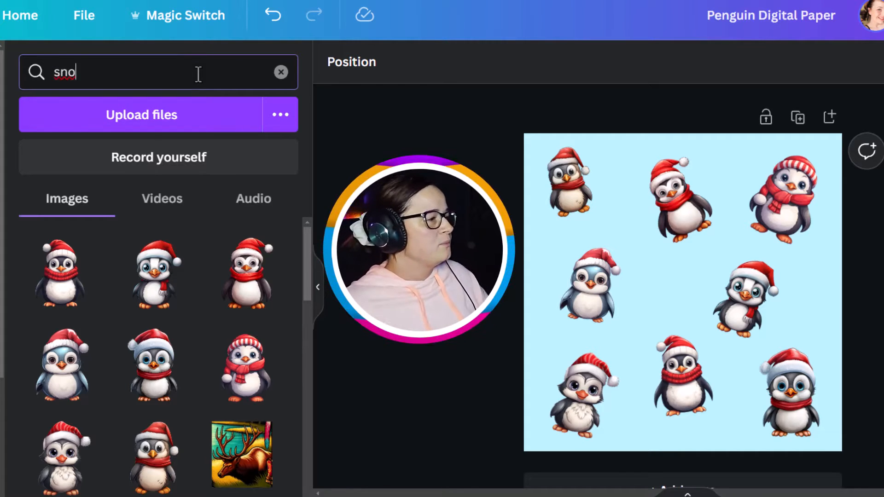
{"action": "left_click", "coordinate": [1, 143]}
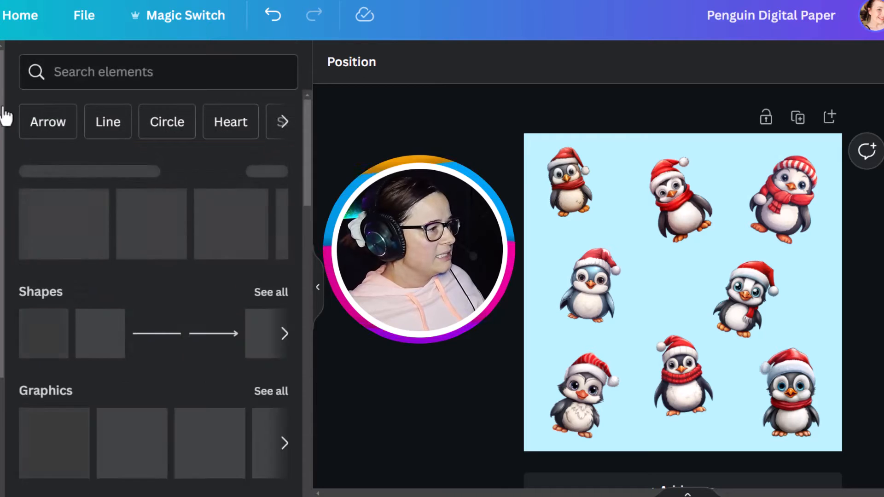
{"action": "left_click", "coordinate": [107, 68]}
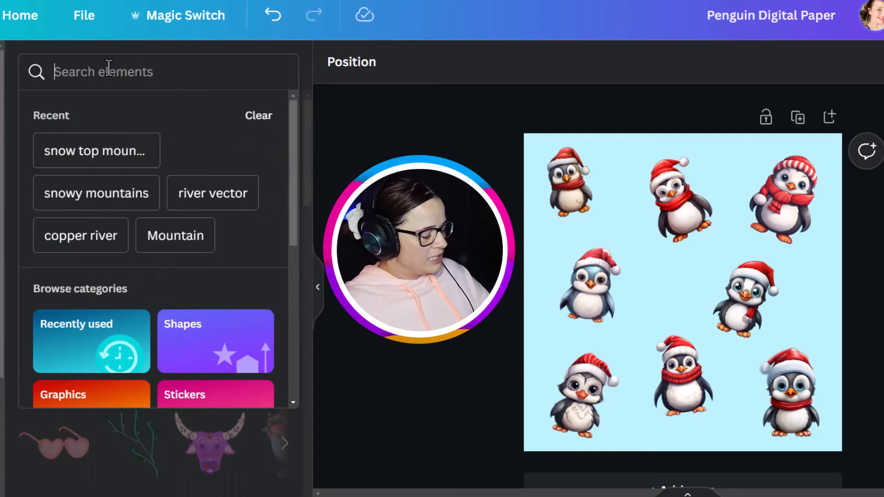
{"action": "type", "text": "snowflakes"}
{"action": "key", "text": "Return"}
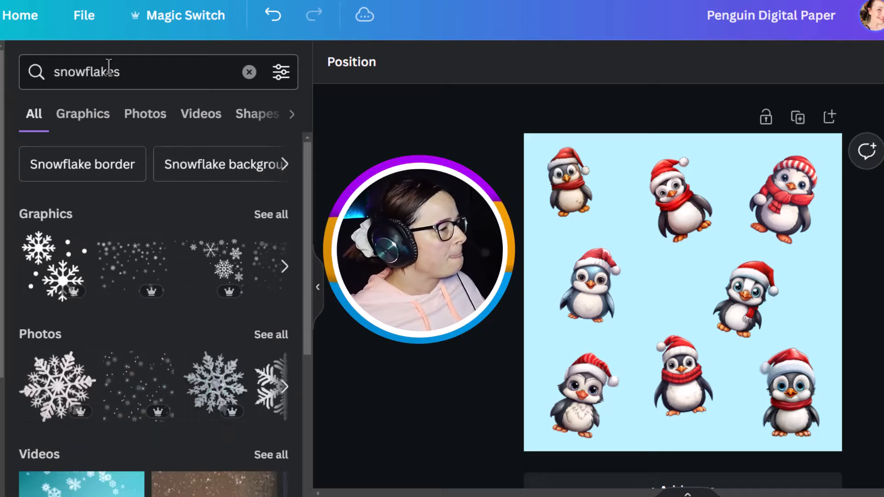
Step: Filter the snowflake results to free items and add the scattered snow-dots graphic to the page
{"action": "left_click", "coordinate": [280, 74]}
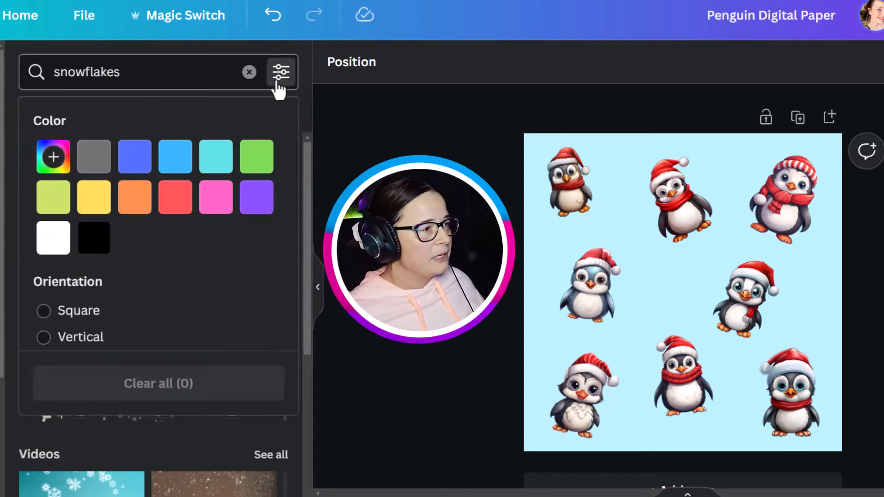
{"action": "scroll", "coordinate": [143, 300], "scroll_direction": "down", "scroll_amount": 5}
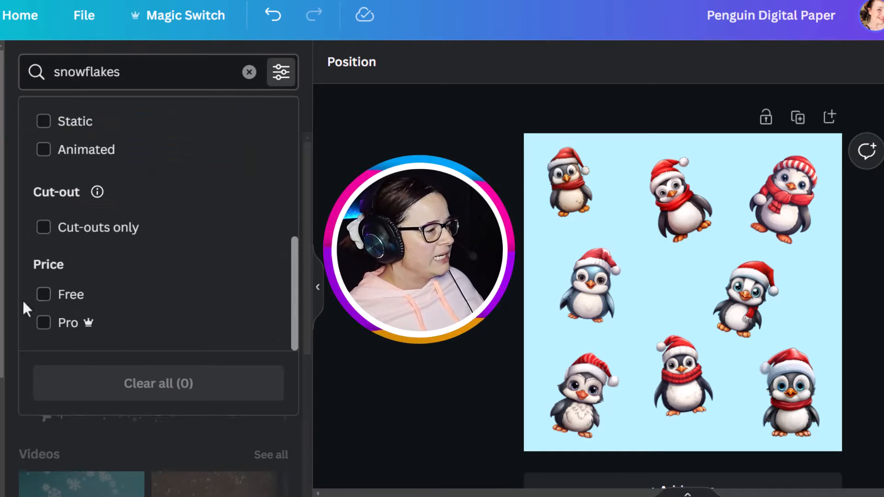
{"action": "left_click", "coordinate": [42, 302]}
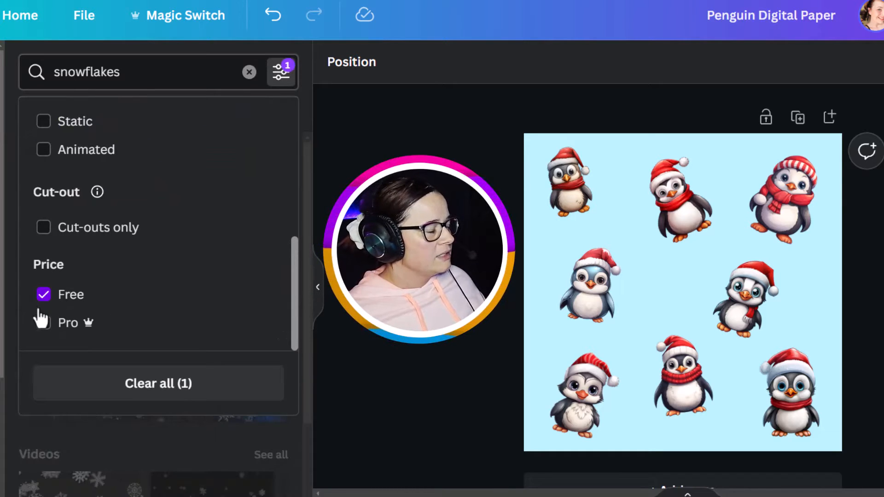
{"action": "left_click", "coordinate": [219, 452]}
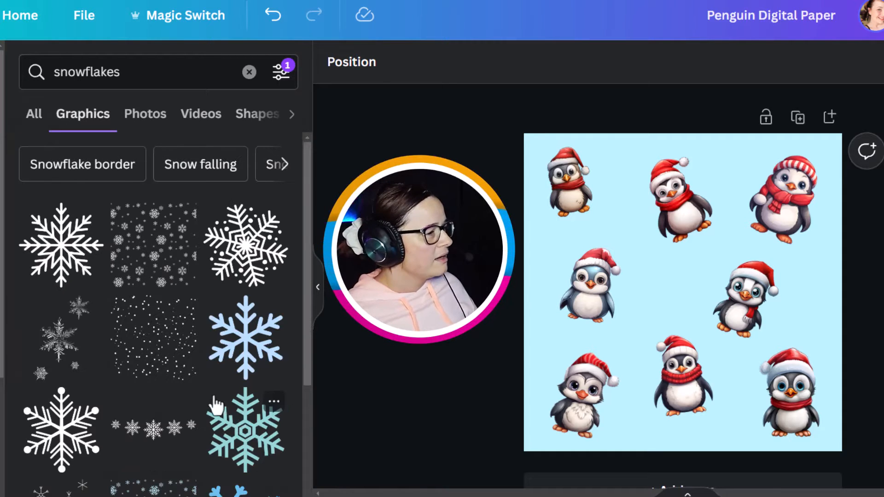
{"action": "left_click", "coordinate": [157, 346]}
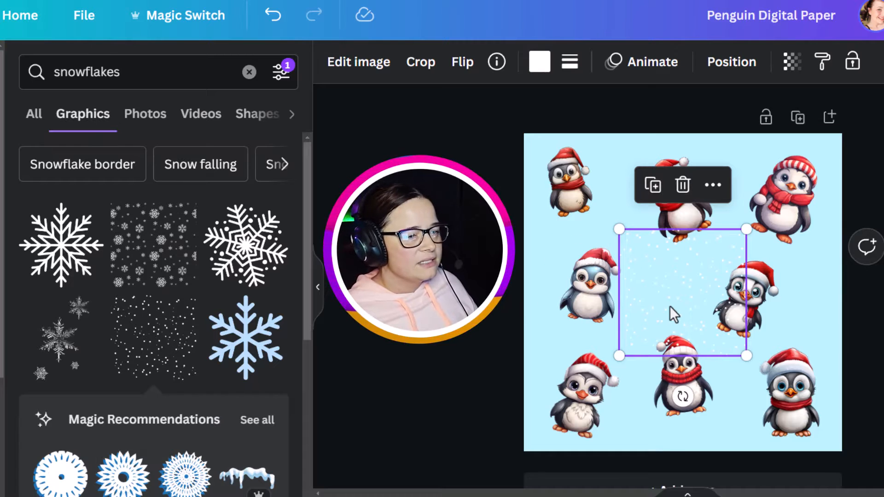
Step: Move and enlarge the snow-dots graphic so it covers the whole page
{"action": "left_click_drag", "start_coordinate": [673, 314], "coordinate": [573, 210]}
{"action": "left_click_drag", "start_coordinate": [650, 262], "coordinate": [863, 435]}
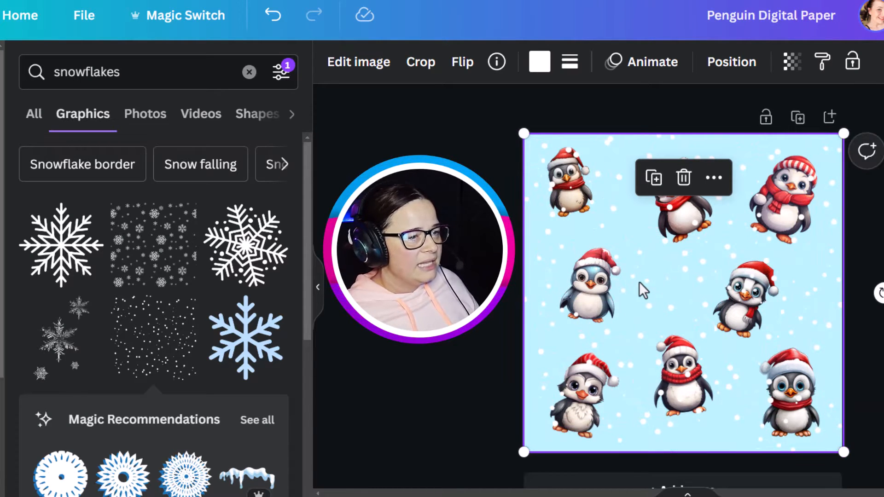
Step: Send the snow-dots graphic to the back behind the penguins, then deselect it
{"action": "right_click", "coordinate": [645, 281]}
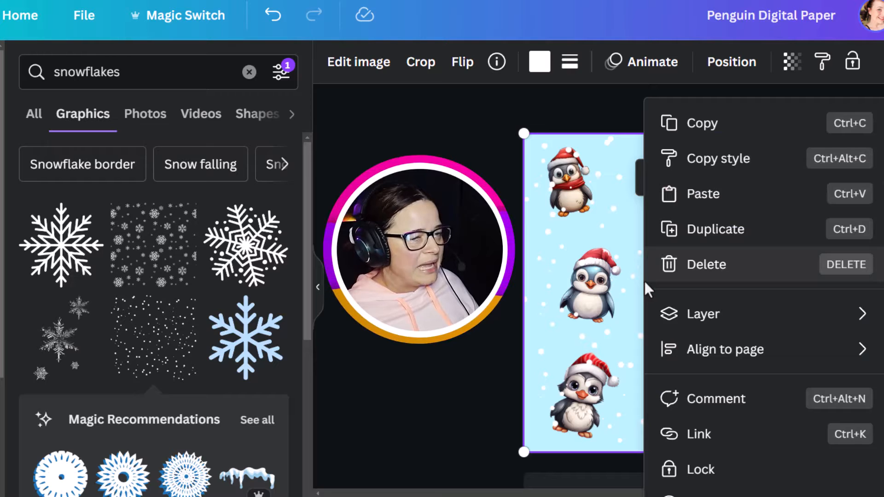
{"action": "mouse_move", "coordinate": [705, 314]}
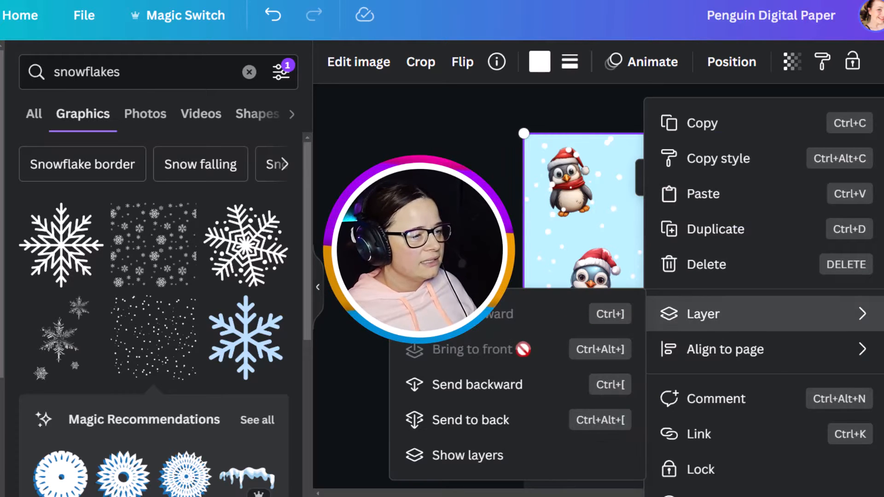
{"action": "left_click", "coordinate": [515, 426]}
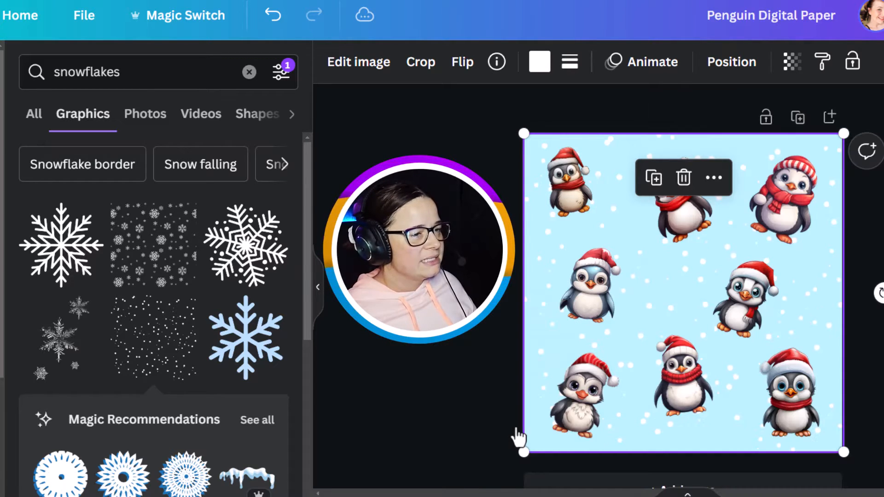
{"action": "left_click", "coordinate": [360, 387]}
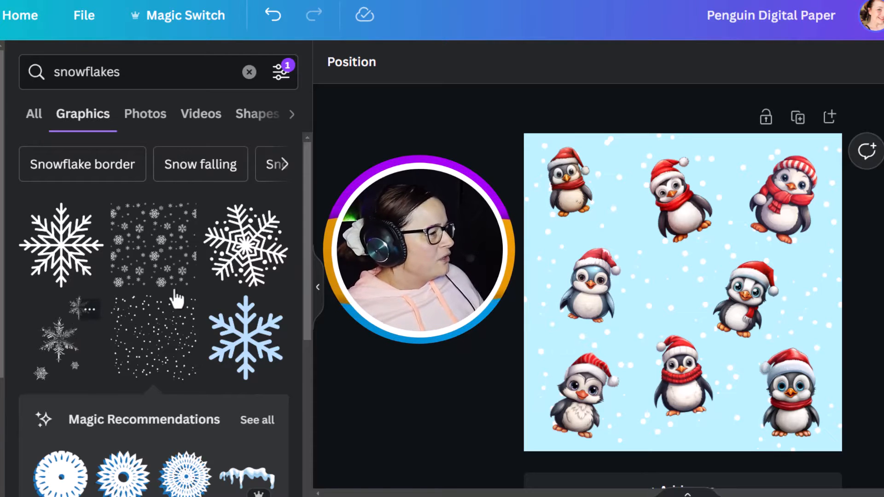
Step: Add a large outlined snowflake graphic, move it near the centre, and recolour it white
{"action": "left_click", "coordinate": [238, 259]}
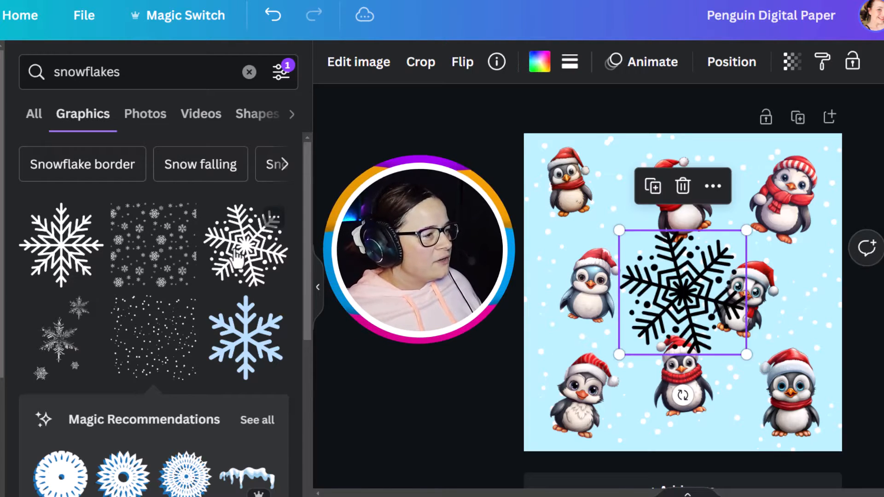
{"action": "left_click_drag", "start_coordinate": [703, 312], "coordinate": [661, 295]}
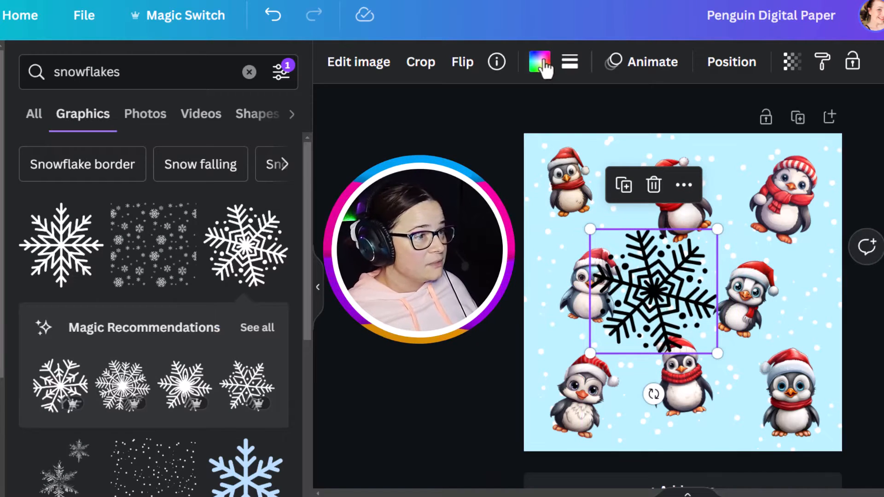
{"action": "left_click", "coordinate": [540, 64]}
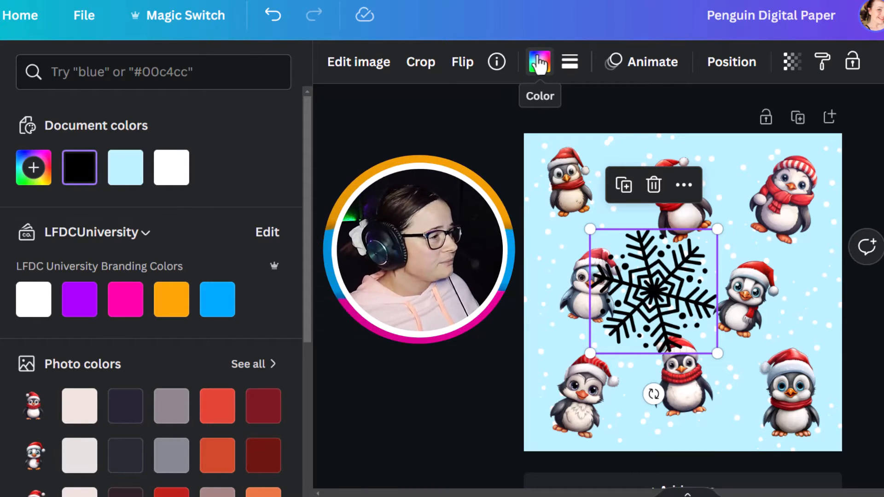
{"action": "left_click", "coordinate": [173, 171]}
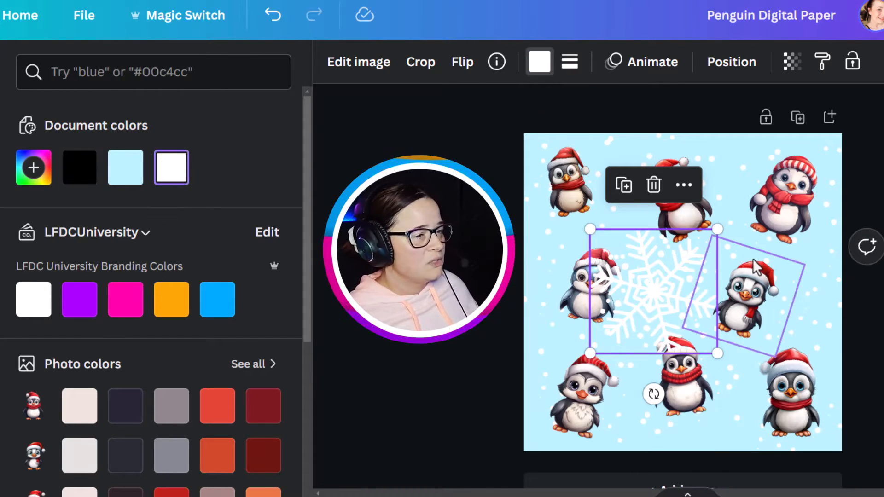
Step: Shrink the white snowflake, scatter small snowflakes between the penguins, and delete the one left in the centre
{"action": "left_click_drag", "start_coordinate": [715, 226], "coordinate": [627, 213]}
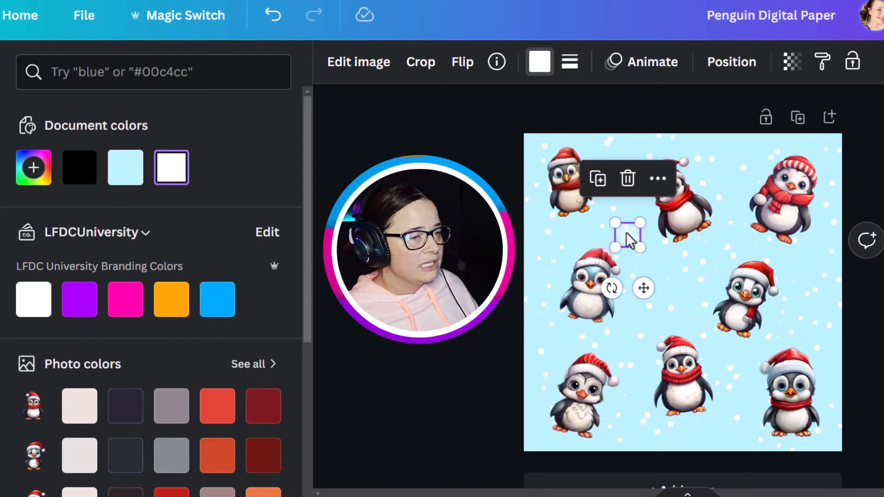
{"action": "left_click_drag", "start_coordinate": [628, 237], "coordinate": [689, 297]}
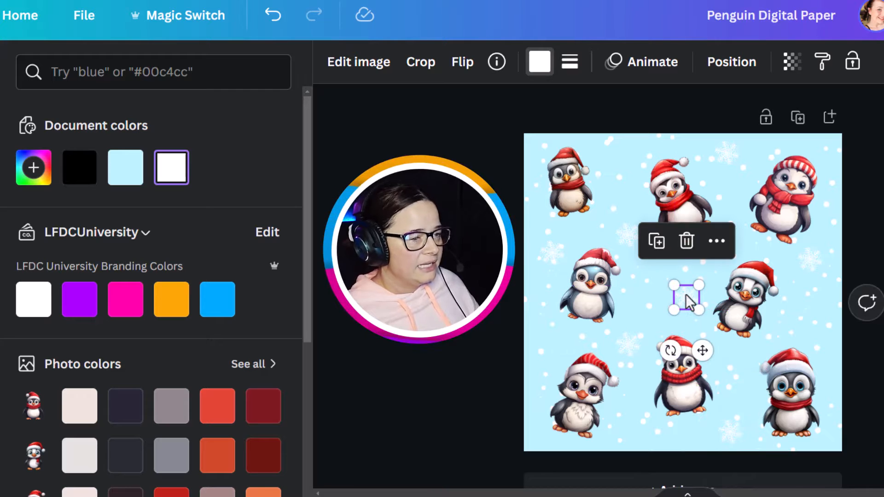
{"action": "key", "text": "Delete"}
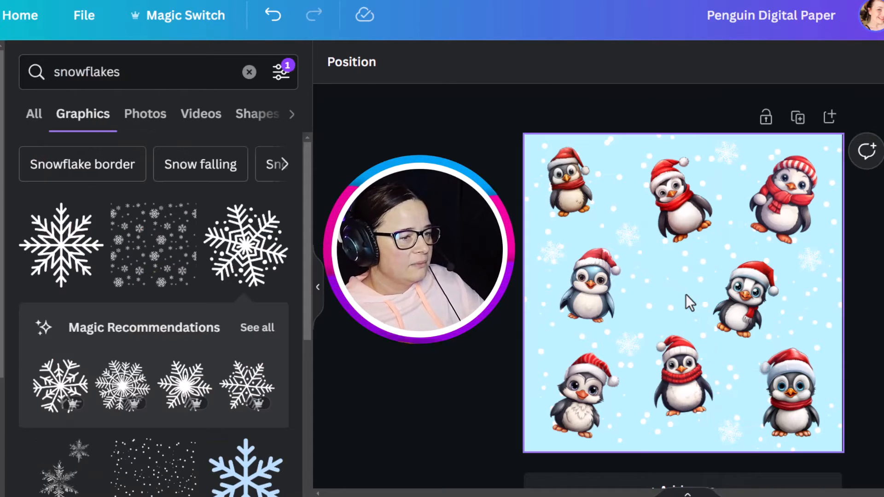
Step: Add a second white snowflake design, shrink it, and scatter small copies among the penguins
{"action": "left_click", "coordinate": [69, 266]}
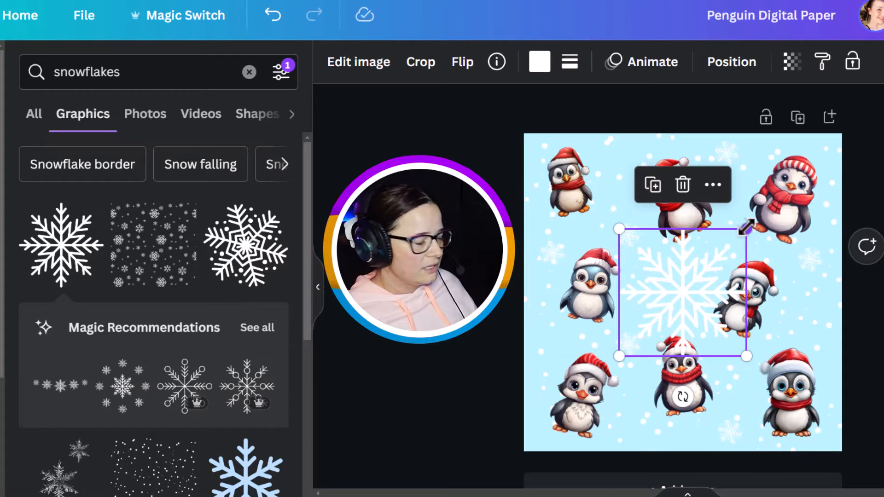
{"action": "left_click_drag", "start_coordinate": [746, 227], "coordinate": [555, 346]}
{"action": "left_click", "coordinate": [386, 333]}
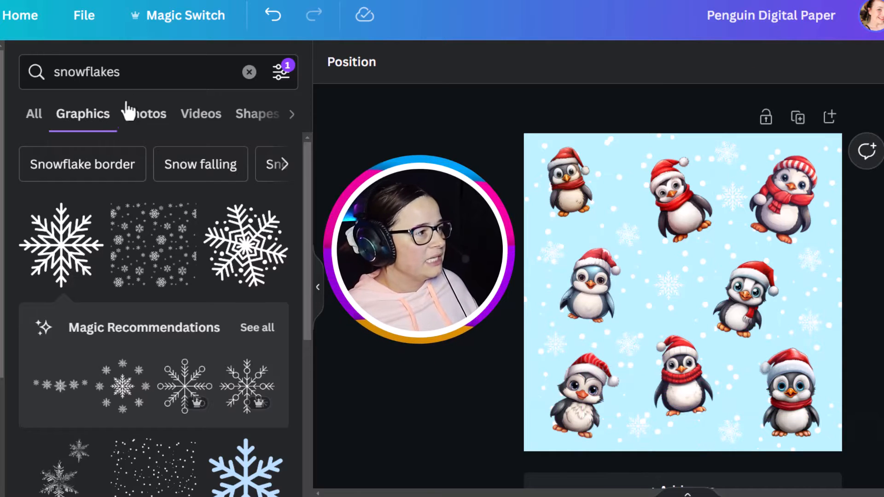
Step: Search the graphic elements for candy canes
{"action": "left_click_drag", "start_coordinate": [120, 72], "coordinate": [41, 65]}
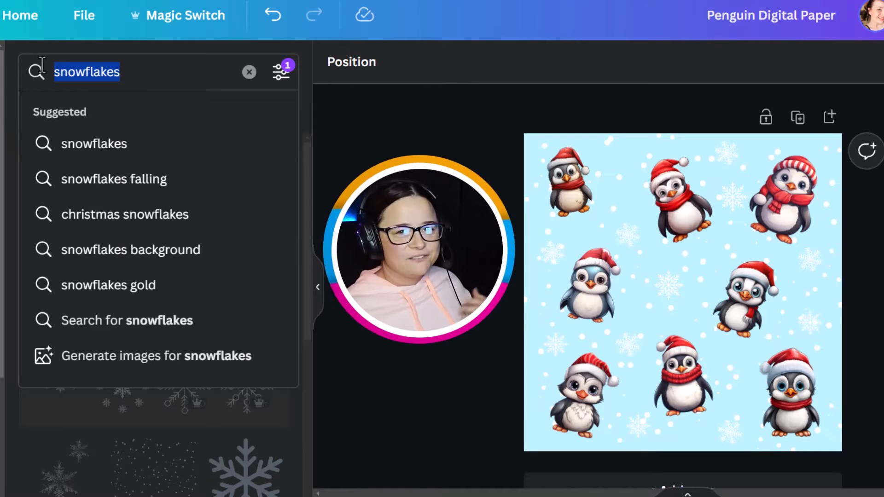
{"action": "type", "text": "candy canes"}
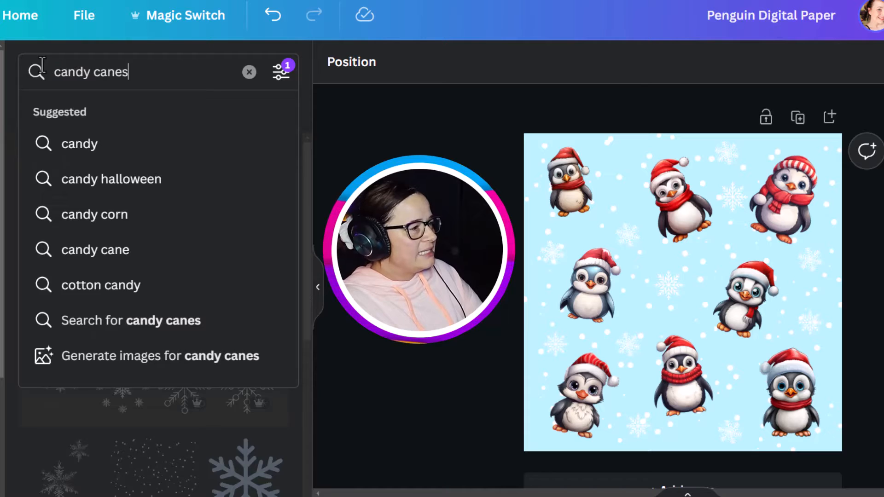
{"action": "key", "text": "Return"}
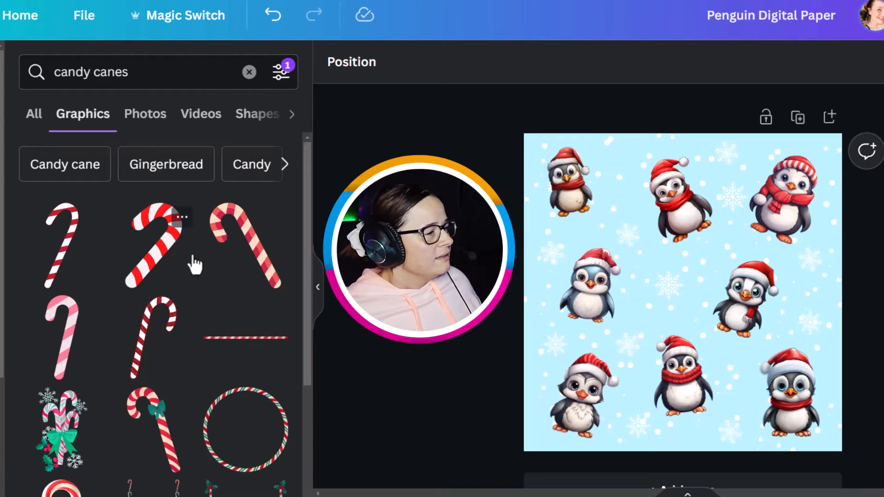
Step: Try adding a striped candy cane to the middle of the page, then remove it
{"action": "left_click", "coordinate": [148, 261]}
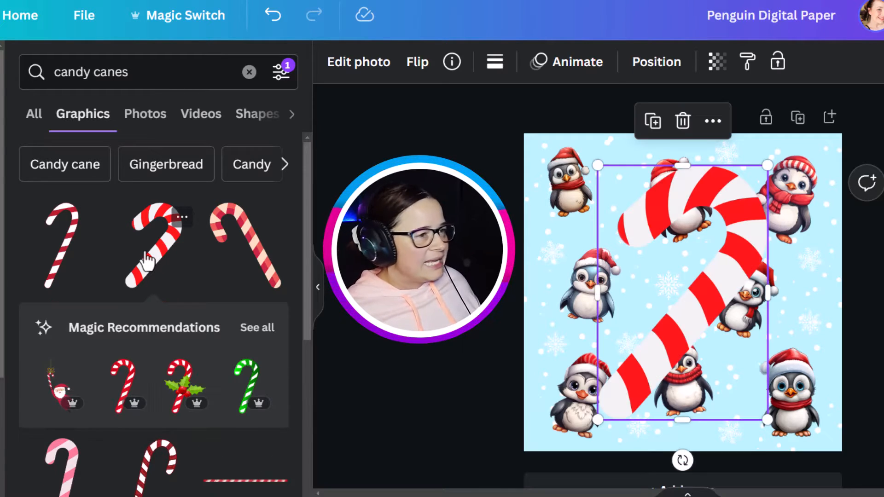
{"action": "left_click_drag", "start_coordinate": [665, 334], "coordinate": [642, 333]}
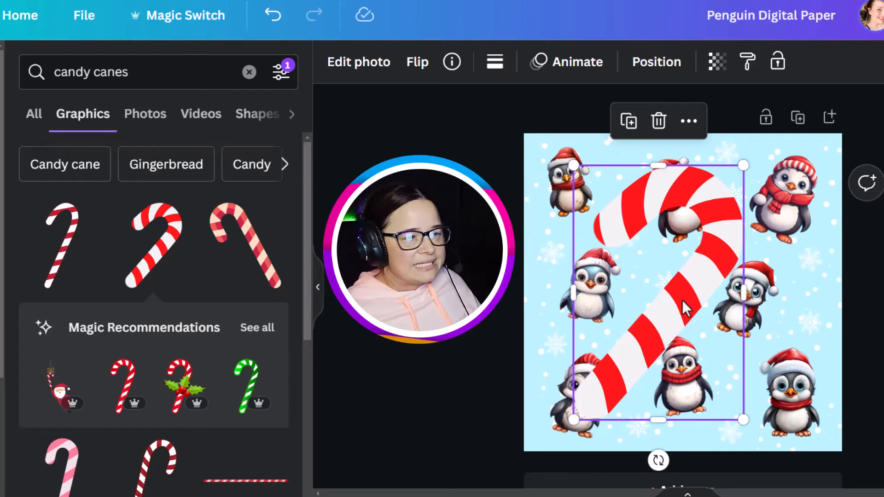
{"action": "mouse_move", "coordinate": [687, 299]}
{"action": "left_mouse_down"}
{"action": "mouse_move", "coordinate": [670, 300]}
{"action": "mouse_move", "coordinate": [705, 290]}
{"action": "mouse_move", "coordinate": [689, 287]}
{"action": "left_mouse_up"}
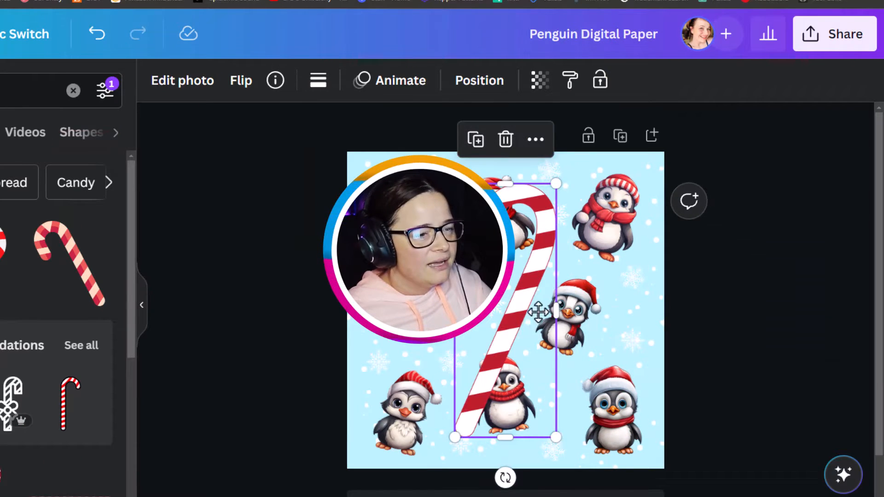
{"action": "left_click_drag", "start_coordinate": [539, 313], "coordinate": [567, 316]}
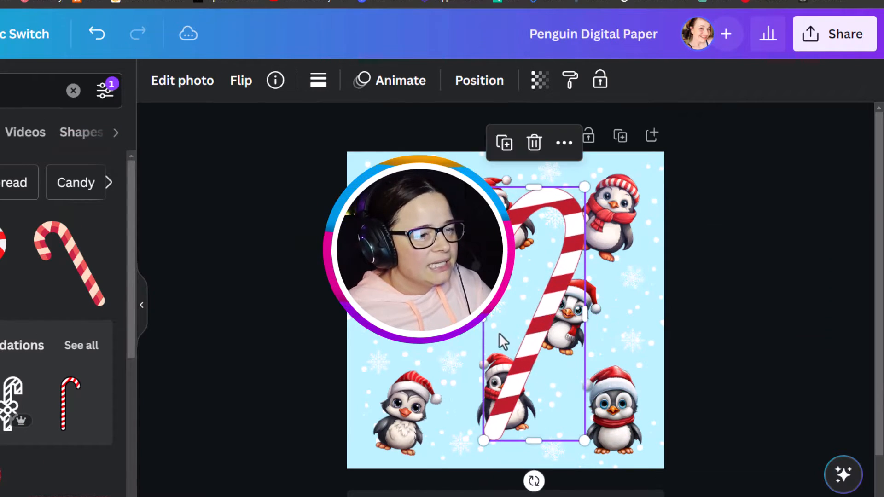
{"action": "key", "text": "Delete"}
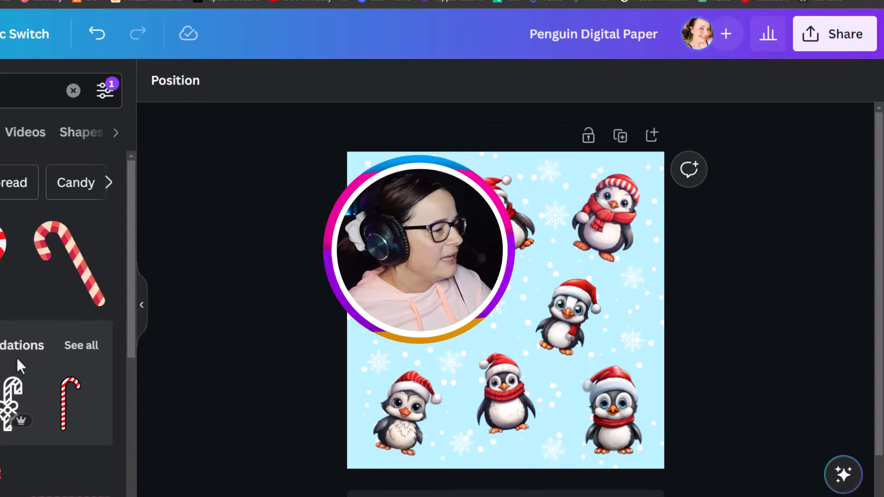
{"action": "scroll", "coordinate": [48, 359], "scroll_direction": "down", "scroll_amount": 5}
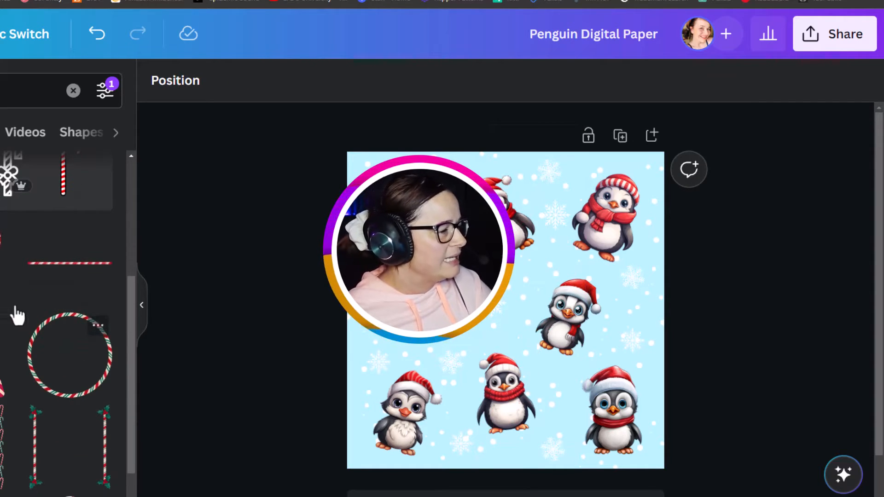
{"action": "key", "text": "ctrl+z"}
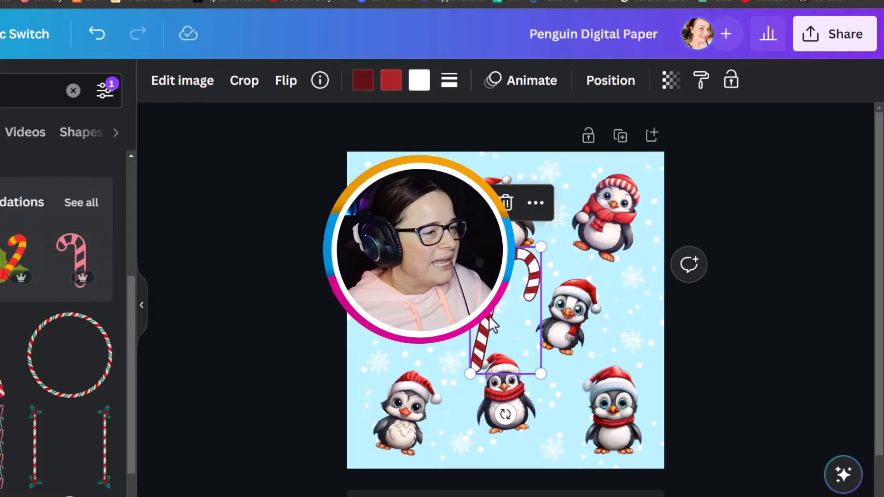
{"action": "key", "text": "Delete"}
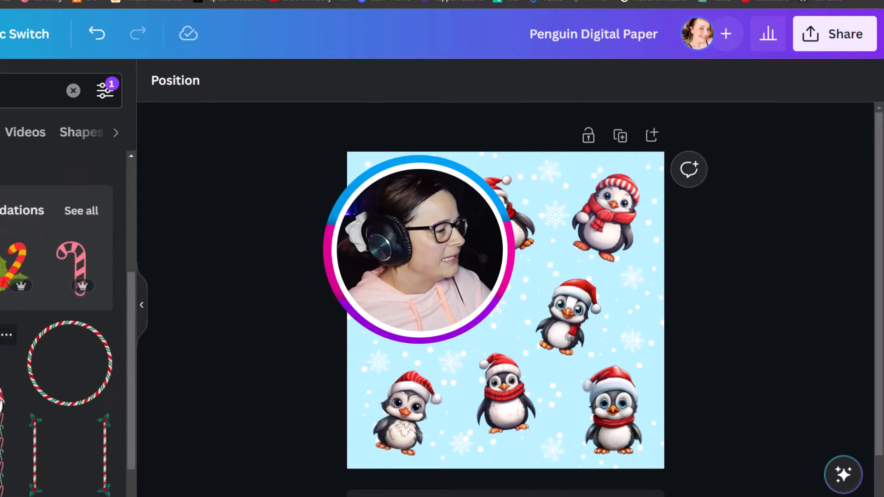
Step: Restore the removed candy cane and recolour its two red stripe colours to darker reds, including #7c1a20
{"action": "scroll", "coordinate": [60, 322], "scroll_direction": "up", "scroll_amount": 2}
{"action": "key", "text": "ctrl+z"}
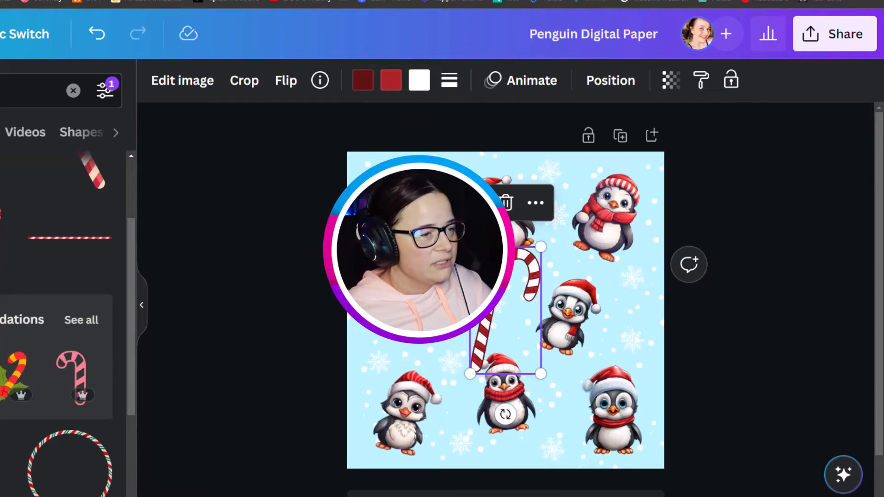
{"action": "left_click", "coordinate": [390, 81]}
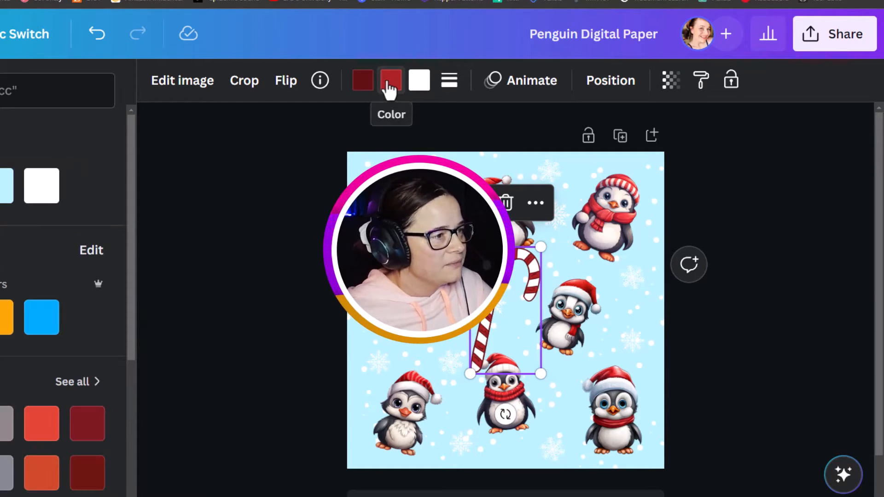
{"action": "scroll", "coordinate": [69, 295], "scroll_direction": "down", "scroll_amount": 3}
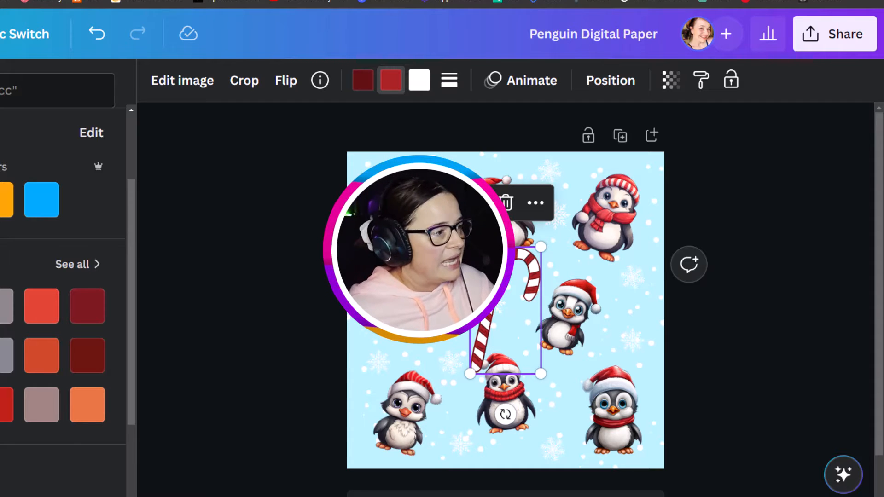
{"action": "left_click", "coordinate": [2, 412]}
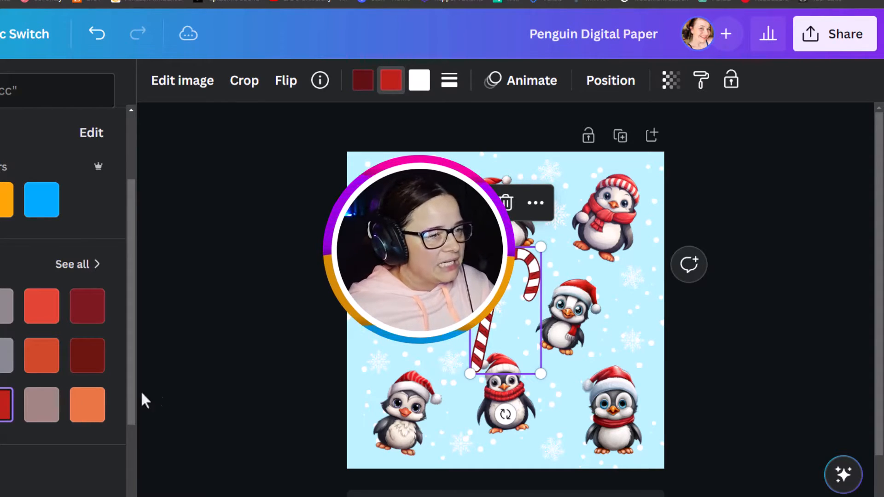
{"action": "left_click", "coordinate": [226, 363]}
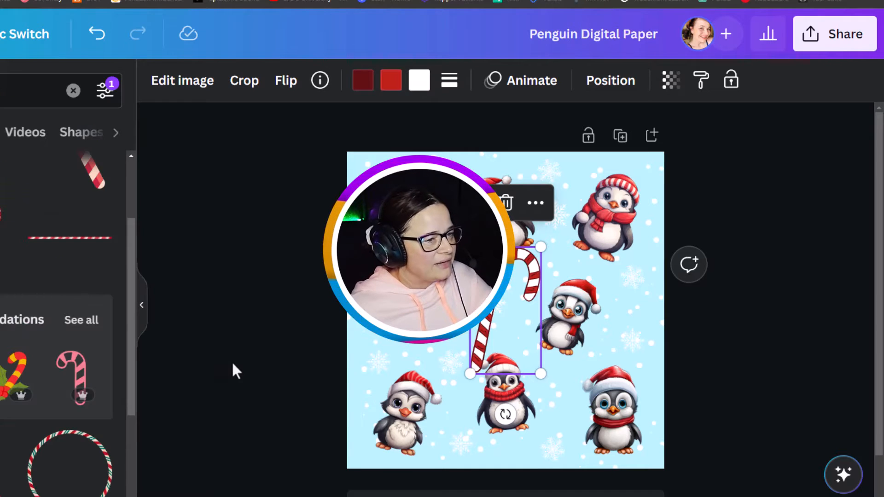
{"action": "left_click", "coordinate": [487, 324]}
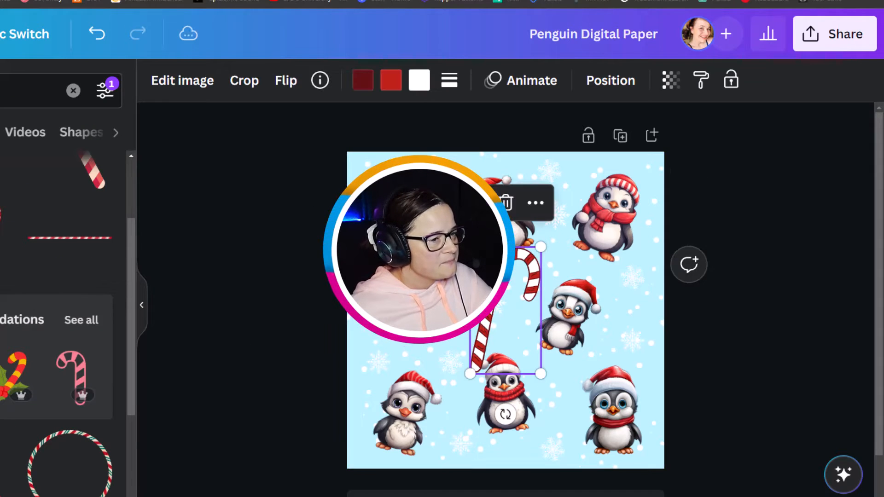
{"action": "left_click", "coordinate": [362, 88]}
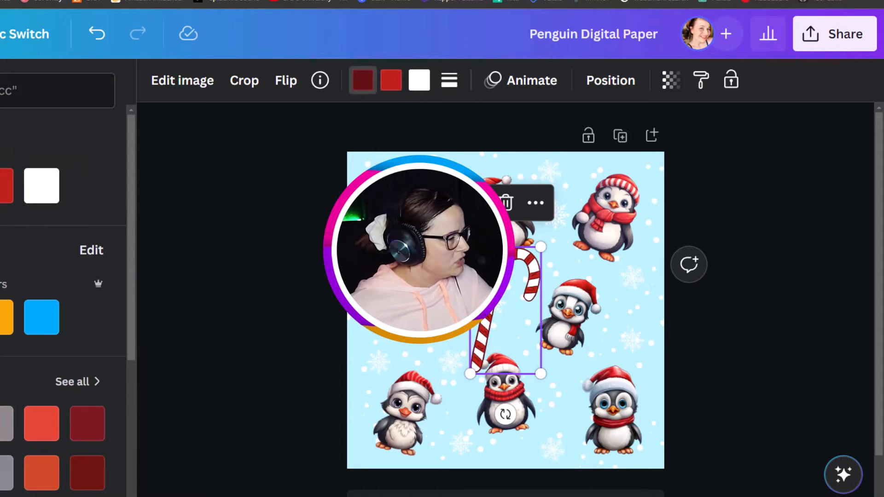
{"action": "left_click", "coordinate": [94, 440]}
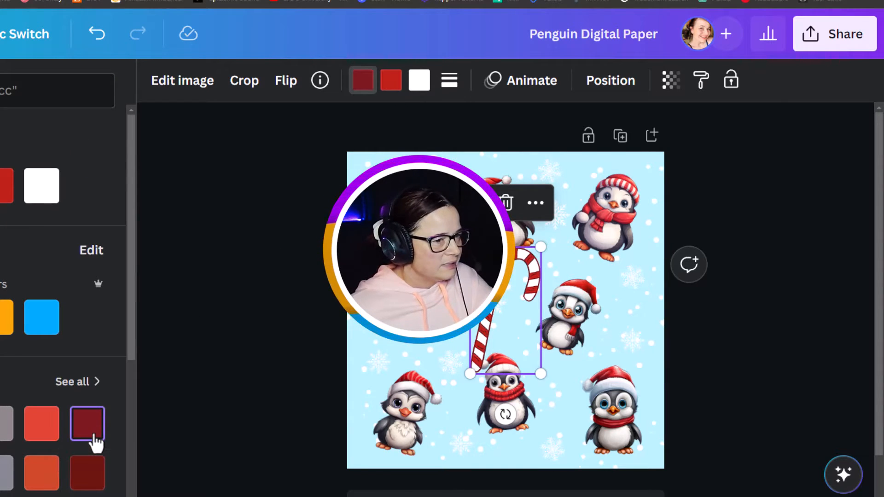
{"action": "left_click", "coordinate": [226, 412]}
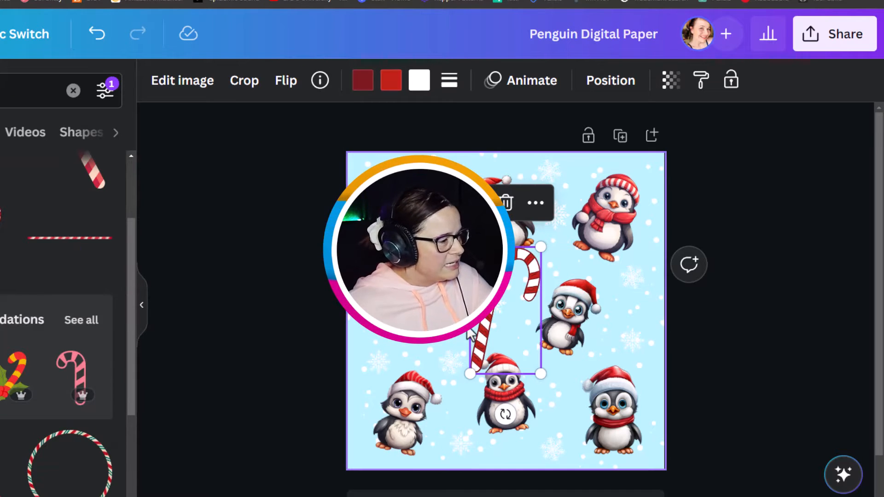
Step: Shrink the candy cane, place it near the top penguins, and add a horizontally flipped duplicate
{"action": "left_click_drag", "start_coordinate": [470, 374], "coordinate": [519, 288]}
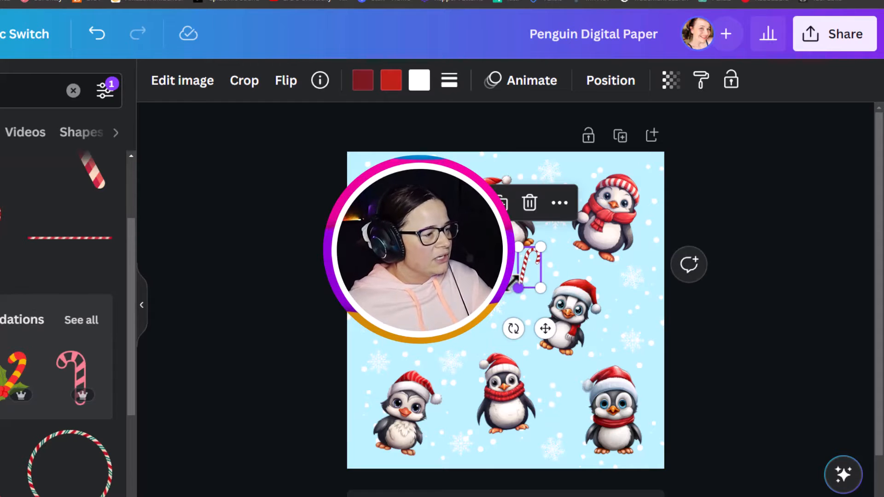
{"action": "left_click_drag", "start_coordinate": [545, 329], "coordinate": [529, 238]}
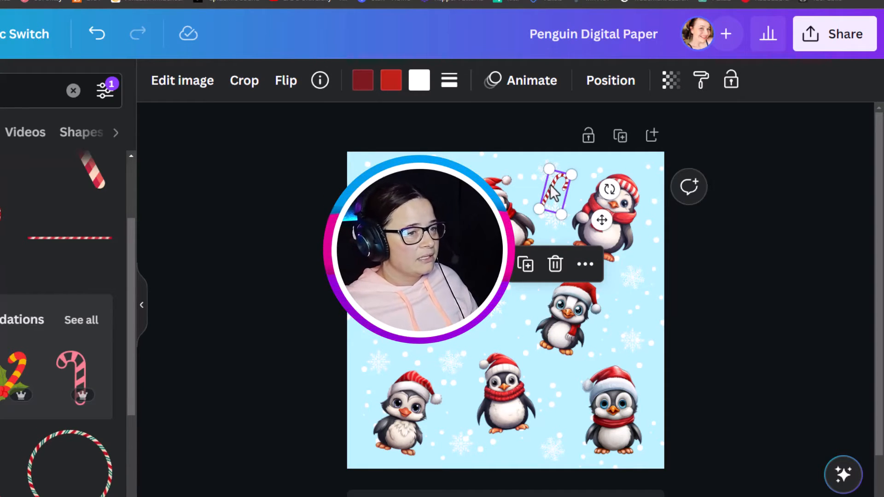
{"action": "left_click_drag", "start_coordinate": [554, 193], "coordinate": [479, 327]}
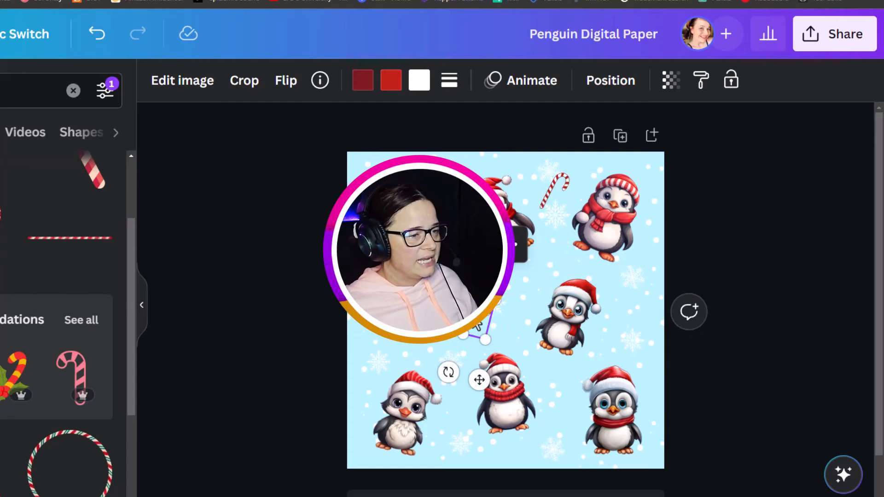
{"action": "left_click", "coordinate": [286, 81]}
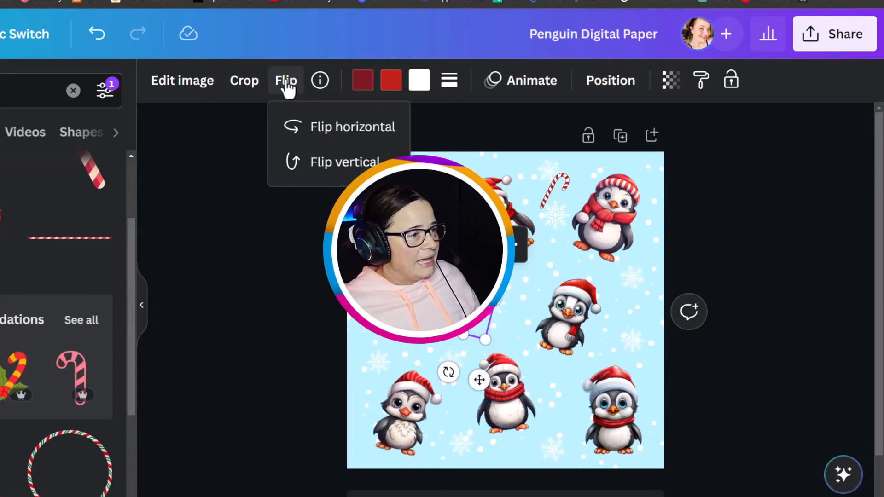
{"action": "left_click", "coordinate": [311, 135]}
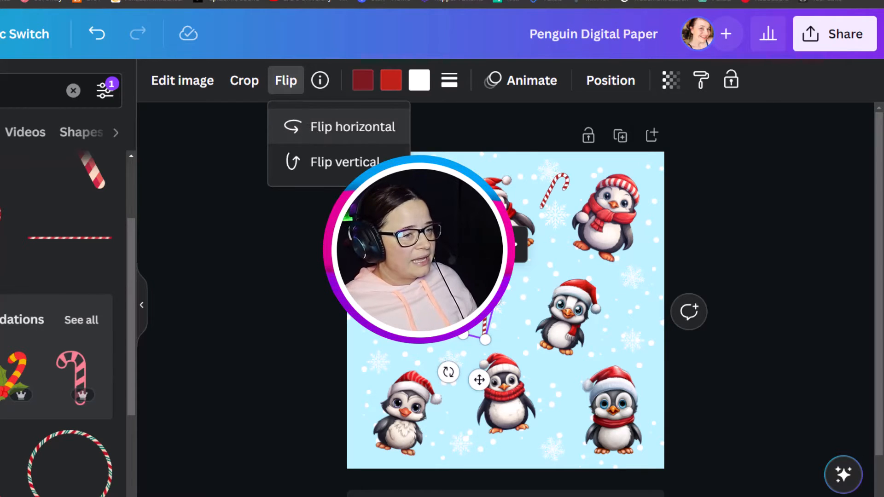
Step: Scatter rotated and flipped copies of the small candy cane between the penguins across the page
{"action": "left_click_drag", "start_coordinate": [486, 325], "coordinate": [636, 319]}
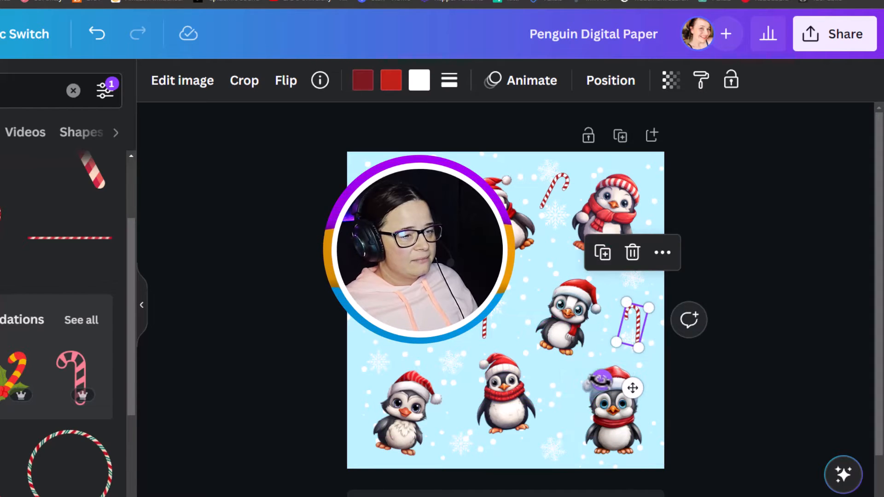
{"action": "left_click_drag", "start_coordinate": [603, 378], "coordinate": [641, 382]}
{"action": "left_click_drag", "start_coordinate": [633, 321], "coordinate": [376, 255]}
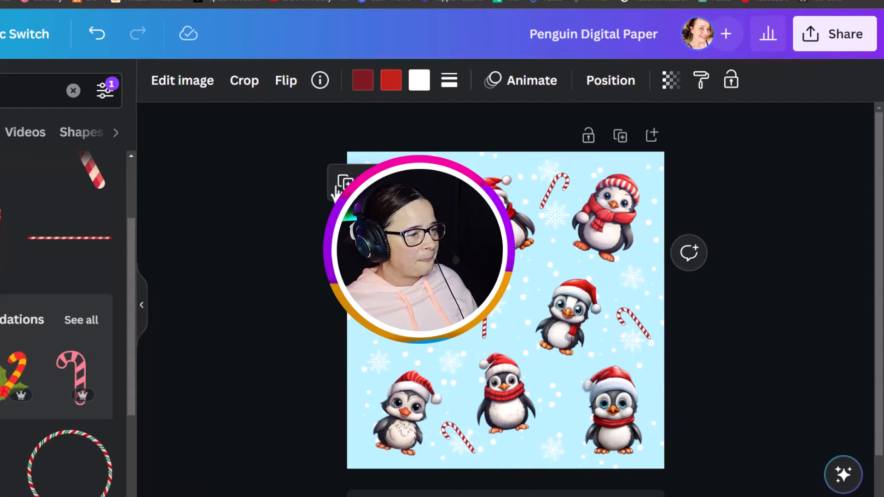
{"action": "left_click", "coordinate": [287, 82]}
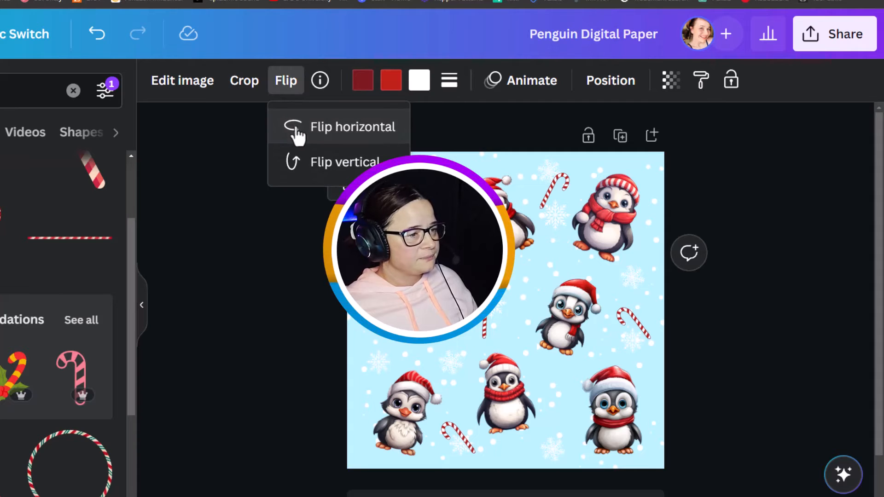
{"action": "left_click", "coordinate": [258, 242]}
{"action": "left_click", "coordinate": [257, 359]}
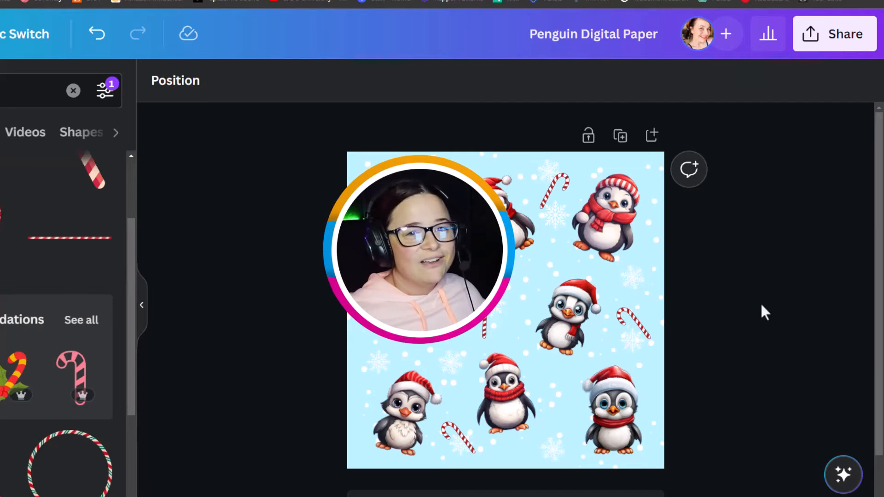
Step: Download the penguin digital paper as a JPG file
{"action": "left_click", "coordinate": [827, 52]}
{"action": "scroll", "coordinate": [776, 267], "scroll_direction": "down", "scroll_amount": 3}
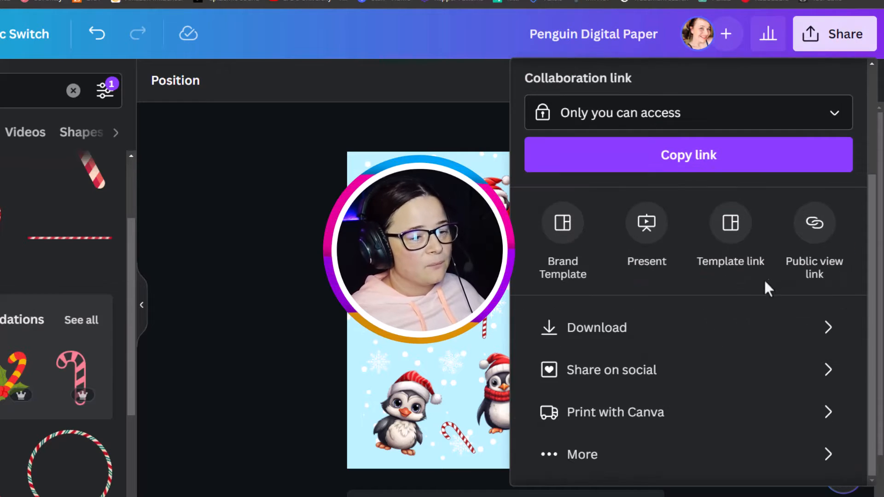
{"action": "left_click", "coordinate": [610, 339]}
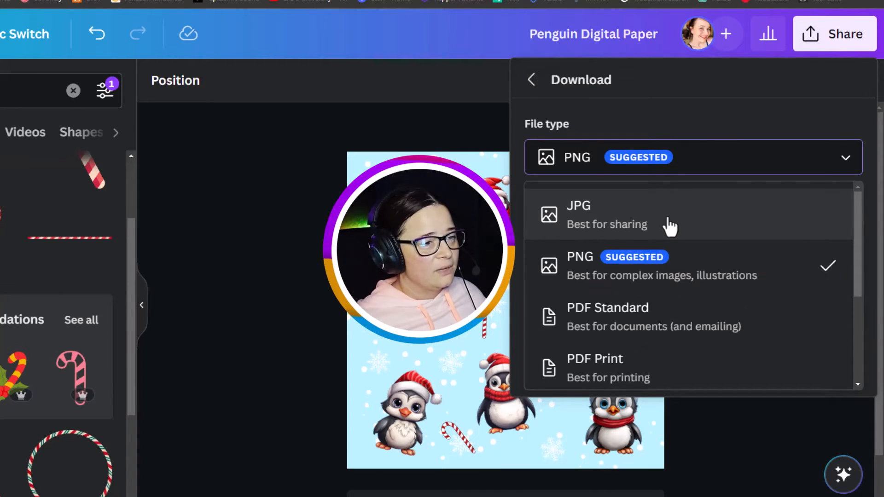
{"action": "left_click", "coordinate": [670, 225]}
{"action": "left_click", "coordinate": [695, 375]}
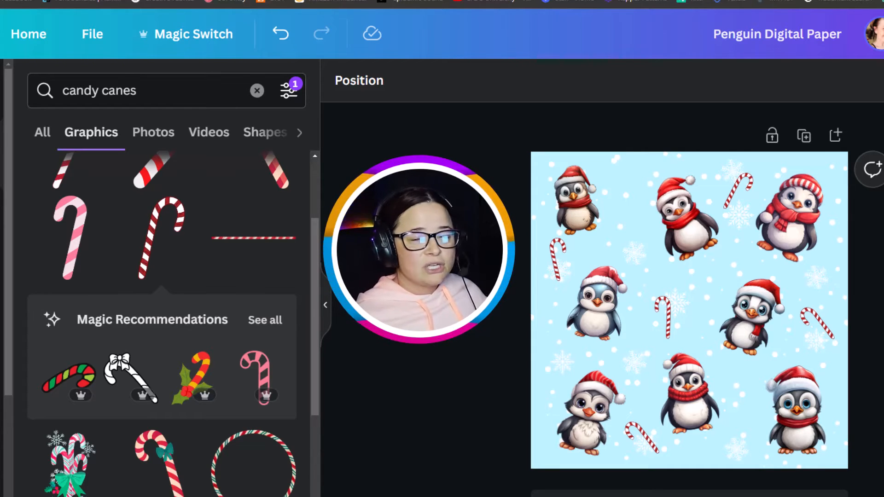
Step: Add a second page and set its background colour to white
{"action": "left_click", "coordinate": [837, 137]}
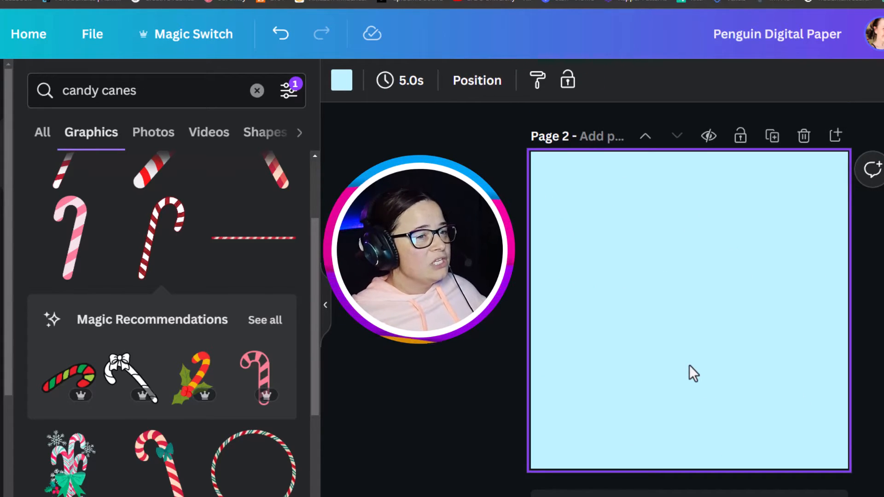
{"action": "left_click", "coordinate": [342, 82]}
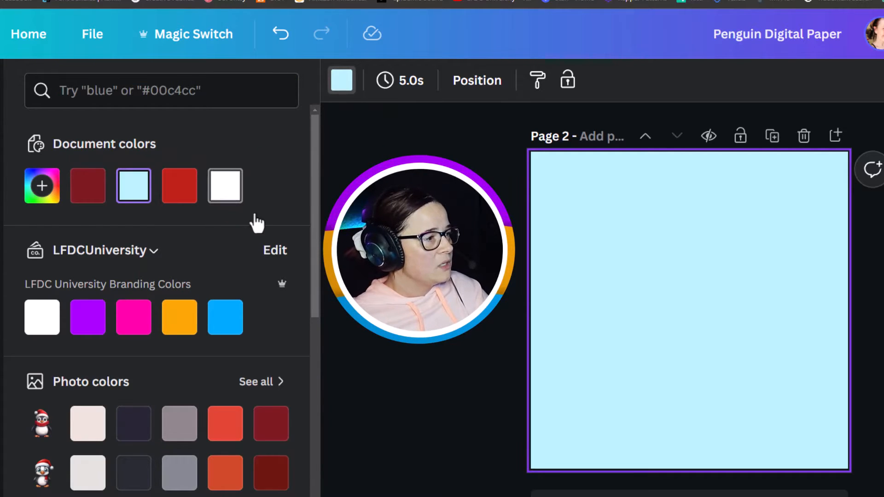
{"action": "left_click", "coordinate": [225, 186]}
{"action": "left_click", "coordinate": [428, 244]}
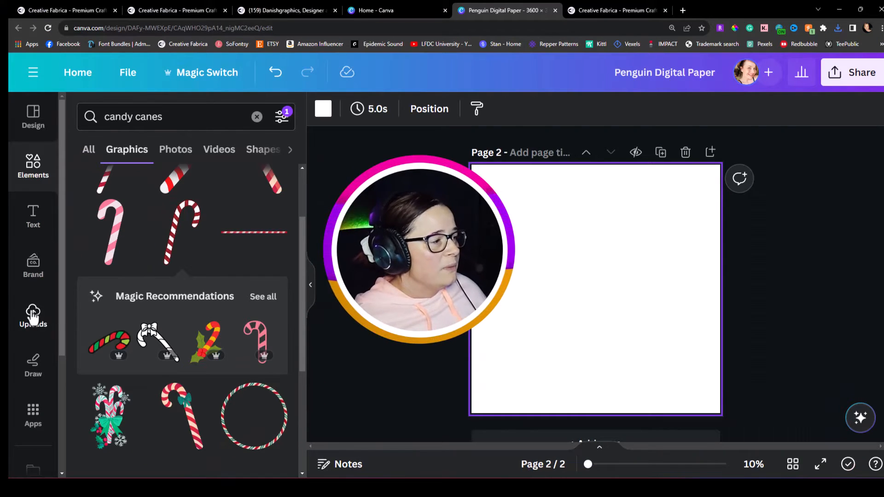
Step: Browse the elements and add a two-row grid to fill the second page
{"action": "left_click", "coordinate": [32, 316]}
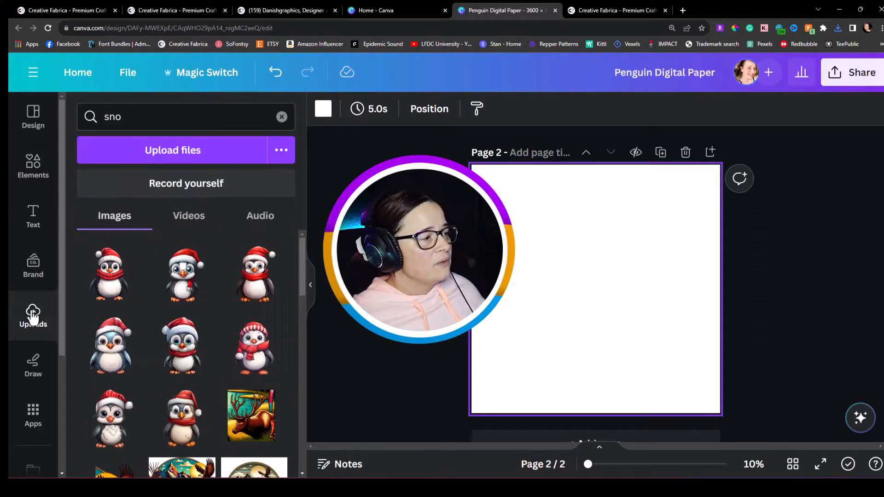
{"action": "left_click", "coordinate": [125, 162]}
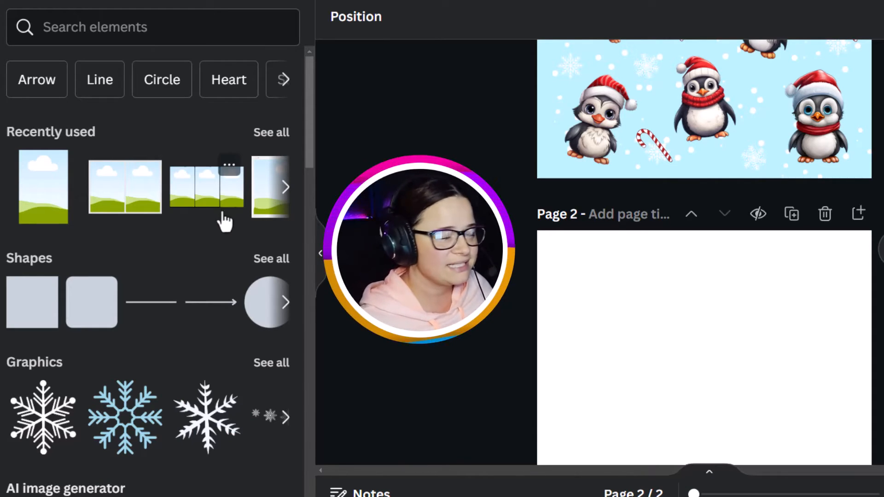
{"action": "scroll", "coordinate": [205, 247], "scroll_direction": "down", "scroll_amount": 10}
{"action": "scroll", "coordinate": [208, 271], "scroll_direction": "down", "scroll_amount": 12}
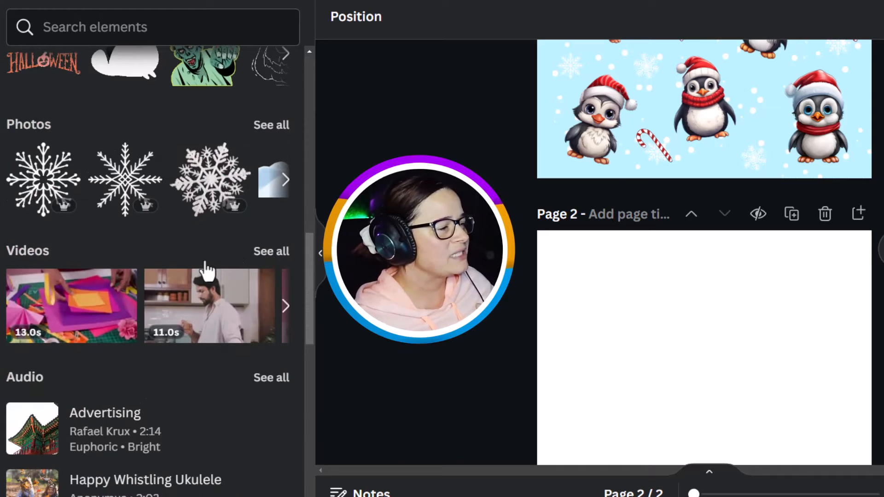
{"action": "scroll", "coordinate": [208, 271], "scroll_direction": "down", "scroll_amount": 2}
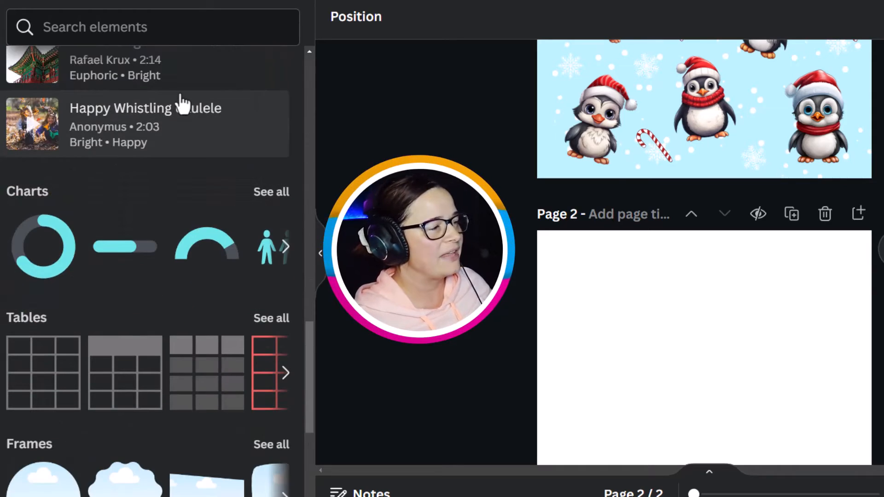
{"action": "scroll", "coordinate": [160, 309], "scroll_direction": "down", "scroll_amount": 5}
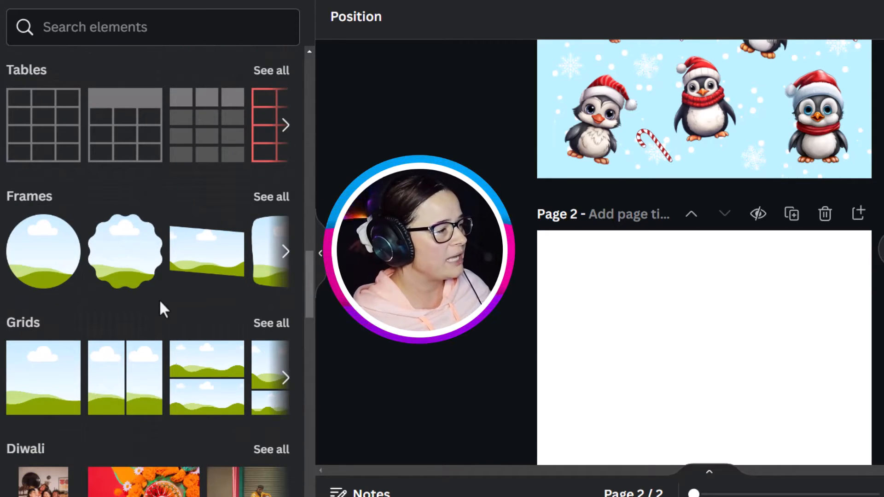
{"action": "scroll", "coordinate": [161, 315], "scroll_direction": "down", "scroll_amount": 5}
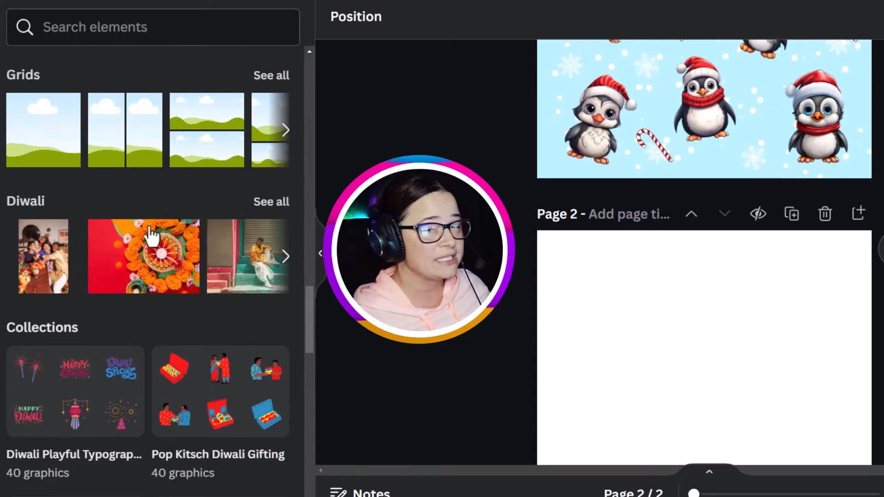
{"action": "scroll", "coordinate": [148, 234], "scroll_direction": "up", "scroll_amount": 3}
{"action": "scroll", "coordinate": [150, 237], "scroll_direction": "up", "scroll_amount": 3}
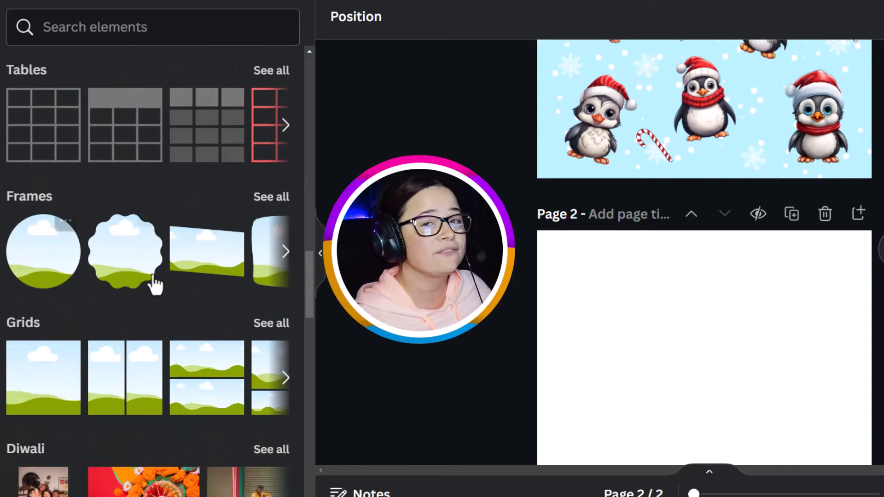
{"action": "scroll", "coordinate": [109, 277], "scroll_direction": "down", "scroll_amount": 3}
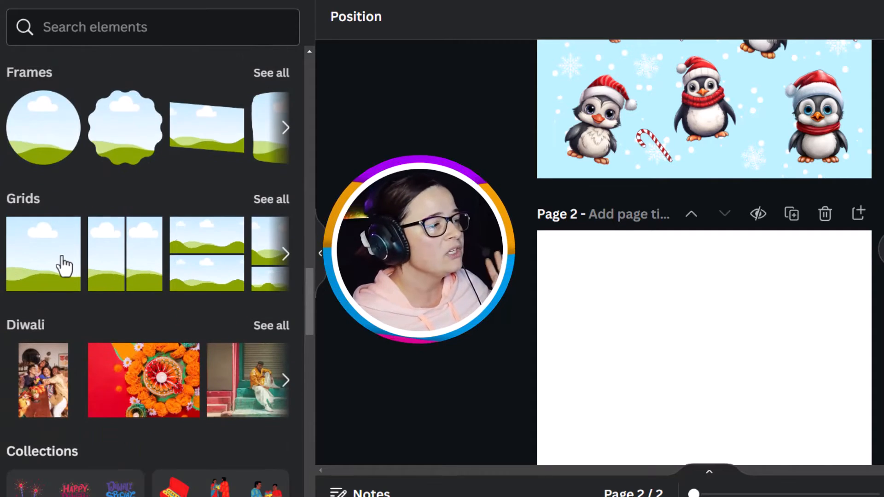
{"action": "left_click", "coordinate": [271, 201]}
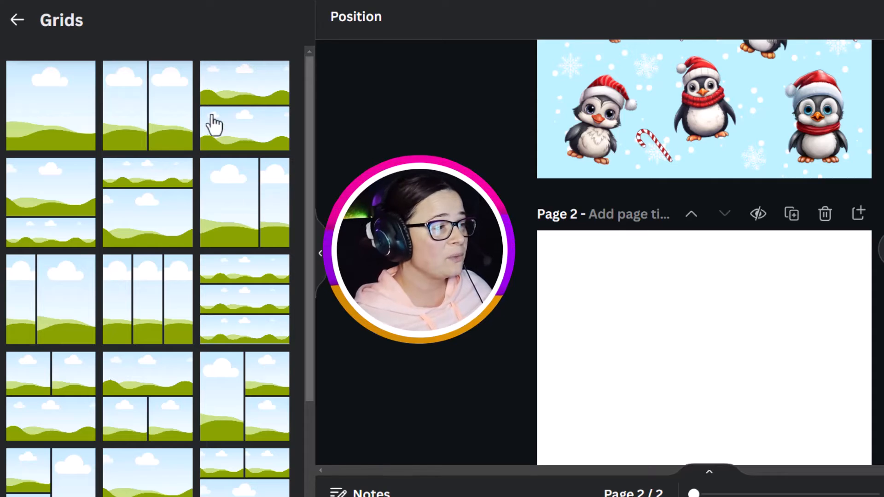
{"action": "left_click", "coordinate": [243, 122]}
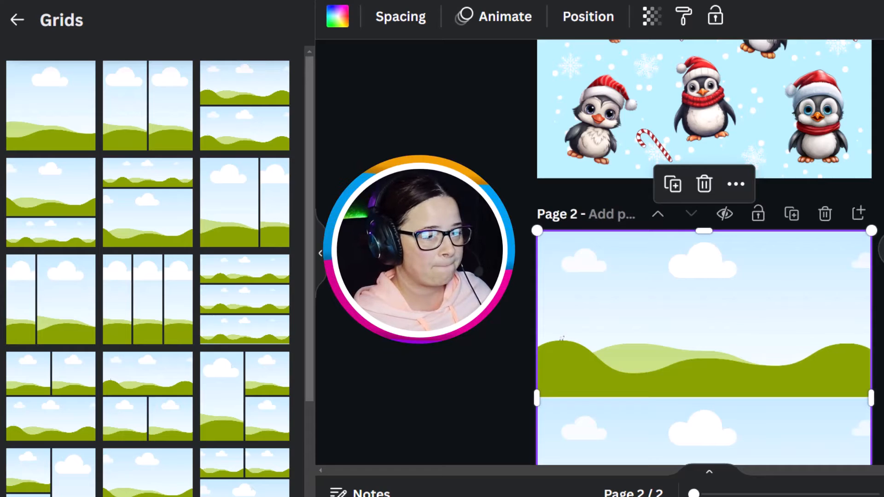
{"action": "left_click", "coordinate": [796, 374]}
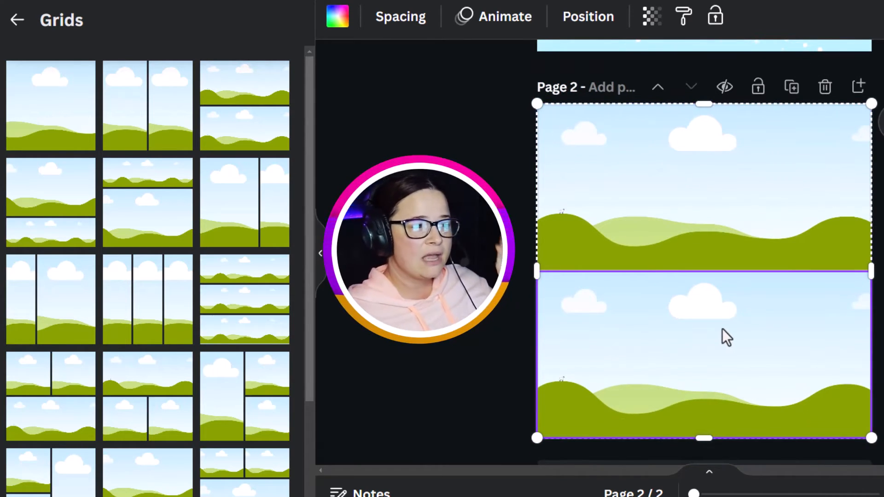
Step: Set the spacing of the two-row grid on page 2 to 0
{"action": "left_click", "coordinate": [485, 308]}
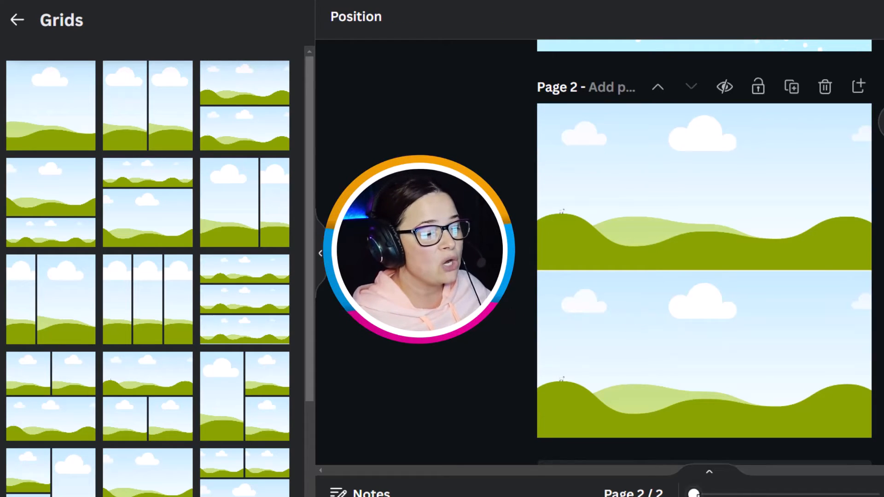
{"action": "left_click_drag", "start_coordinate": [694, 495], "coordinate": [757, 493]}
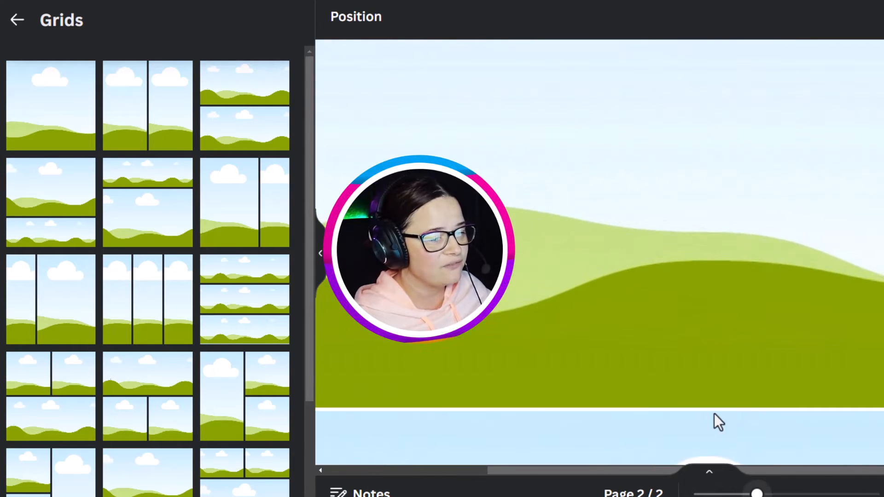
{"action": "scroll", "coordinate": [653, 402], "scroll_direction": "down", "scroll_amount": 5}
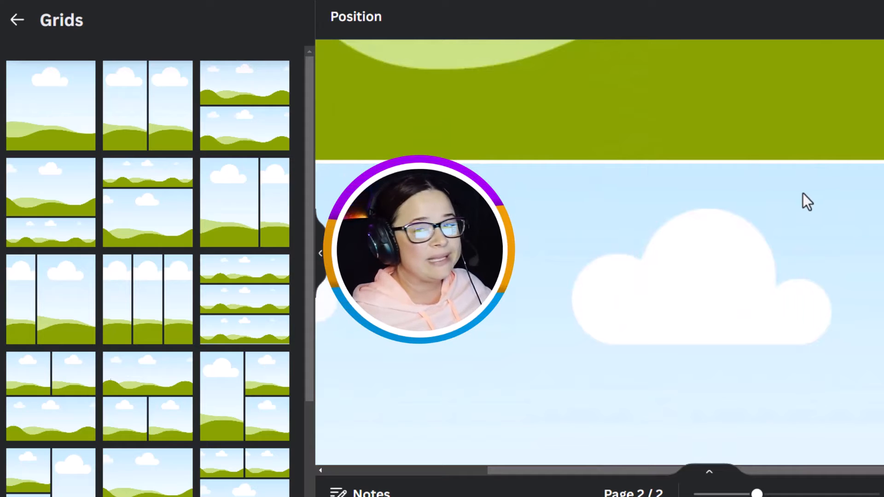
{"action": "left_click", "coordinate": [660, 405]}
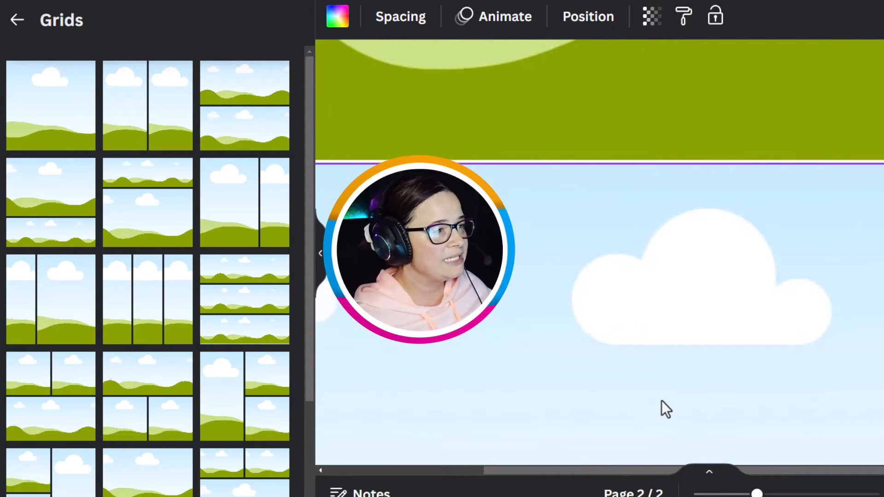
{"action": "left_click", "coordinate": [408, 23]}
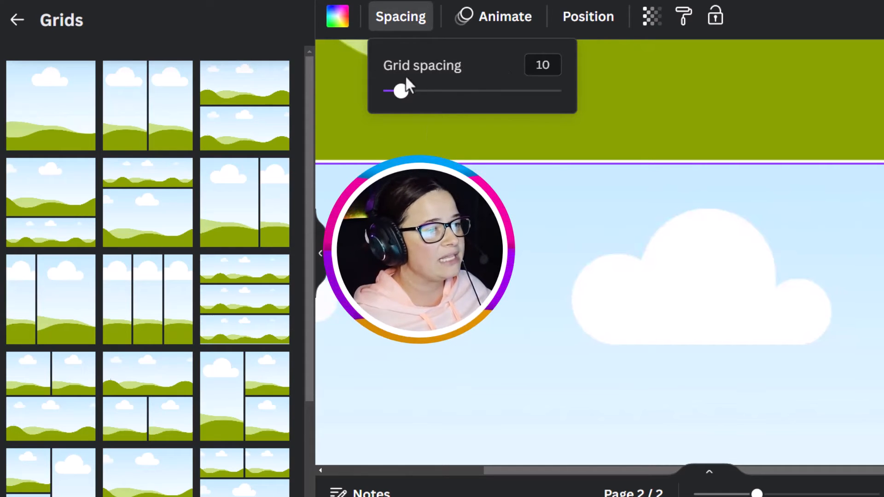
{"action": "left_click_drag", "start_coordinate": [406, 92], "coordinate": [371, 103]}
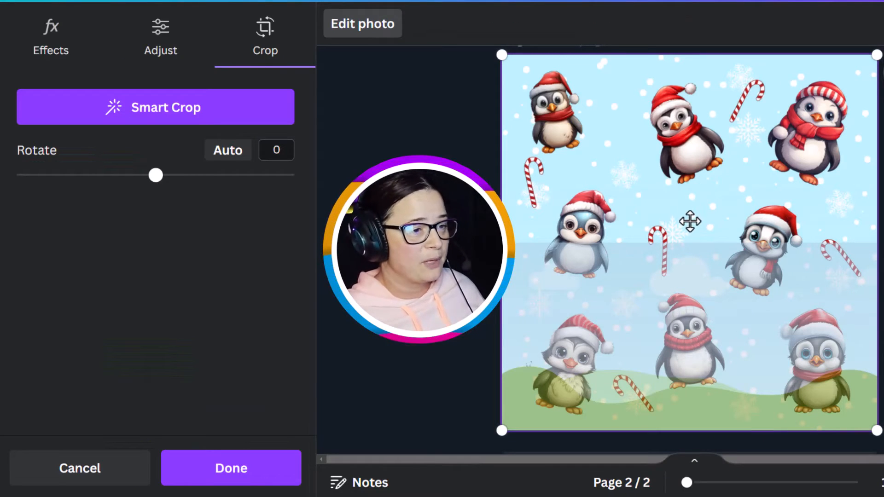
Step: Reposition the penguin paper image upward inside the top grid cell
{"action": "left_click_drag", "start_coordinate": [689, 221], "coordinate": [711, 6]}
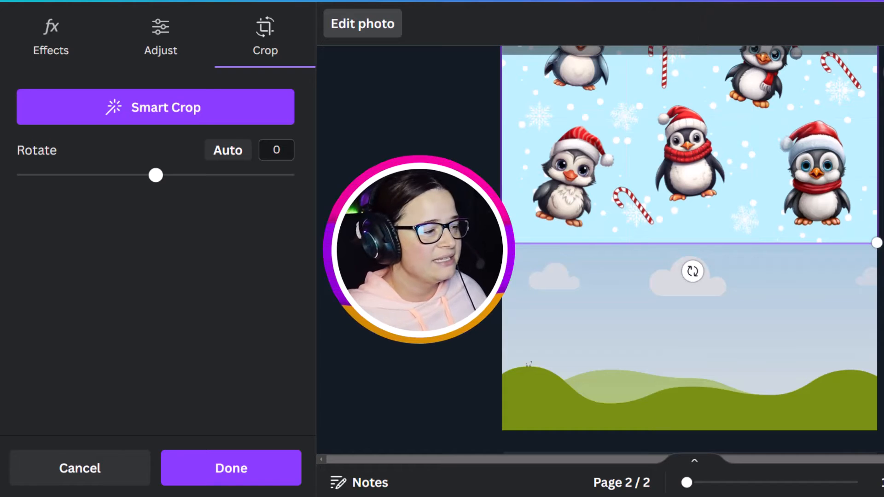
{"action": "left_click", "coordinate": [226, 475]}
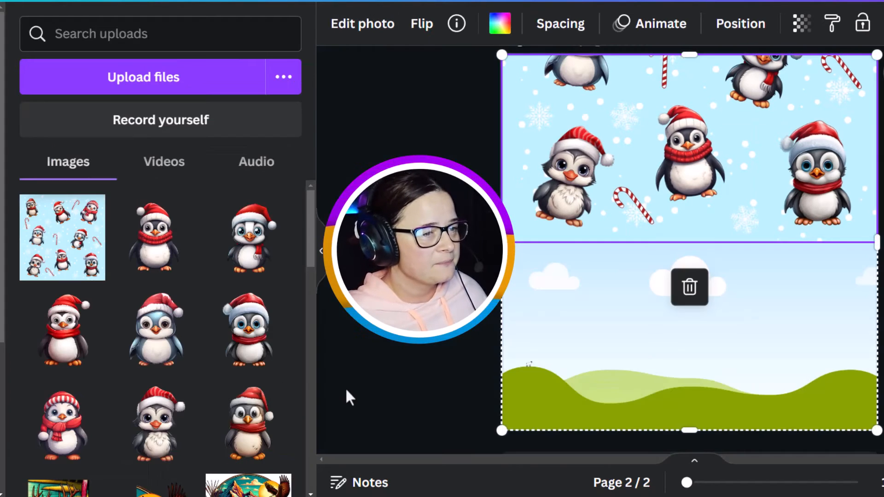
Step: Place the penguin paper image in the bottom grid cell and shift it down so the pattern continues from the top cell
{"action": "left_click_drag", "start_coordinate": [54, 243], "coordinate": [628, 343]}
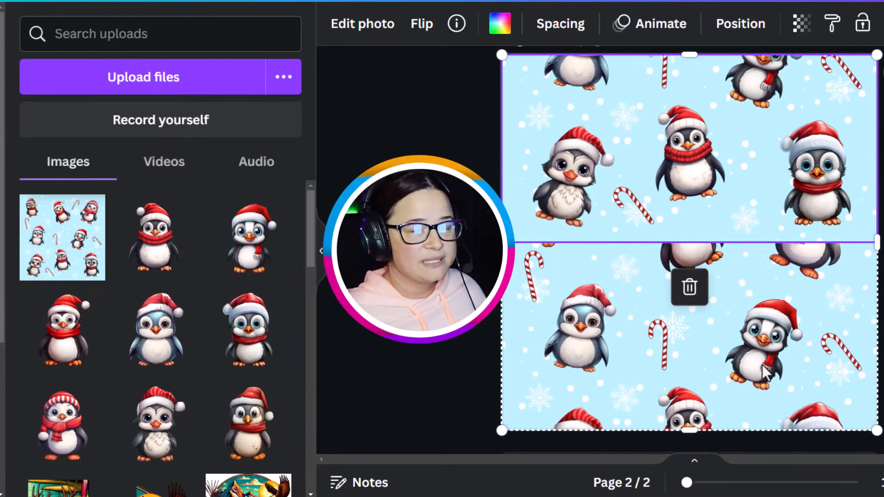
{"action": "left_click", "coordinate": [754, 318]}
{"action": "double_click", "coordinate": [754, 318]}
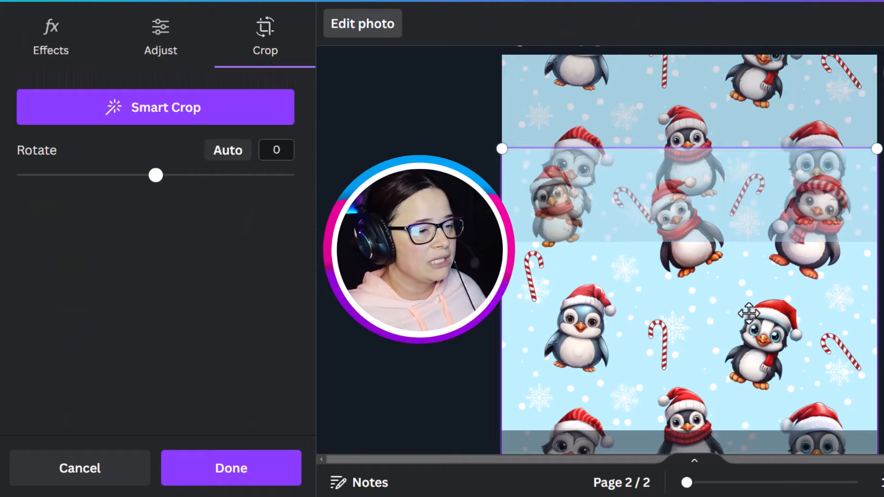
{"action": "left_click_drag", "start_coordinate": [683, 270], "coordinate": [685, 387]}
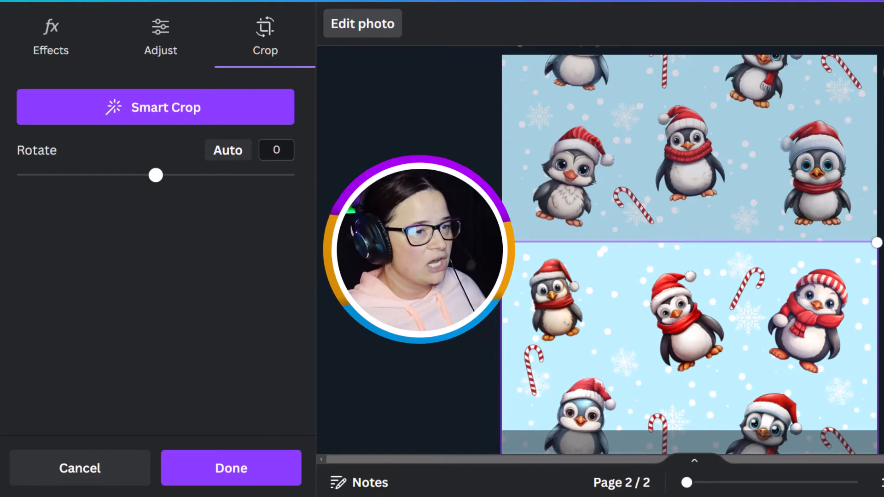
{"action": "key", "text": "Return"}
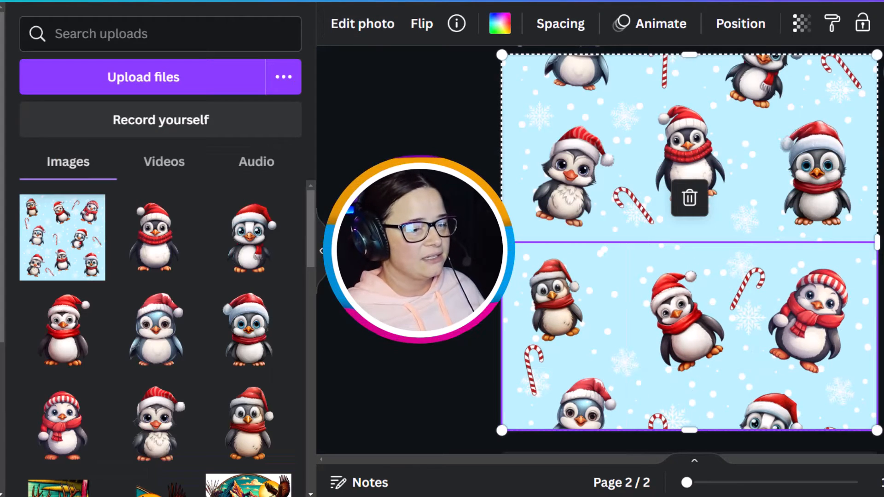
{"action": "key", "text": "Escape"}
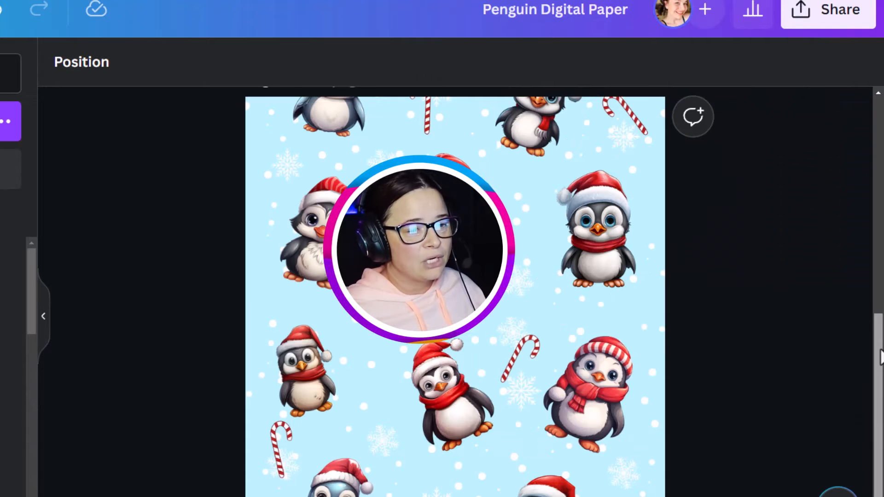
Step: Download only page 2 as a JPG file
{"action": "left_click_drag", "start_coordinate": [882, 358], "coordinate": [881, 103]}
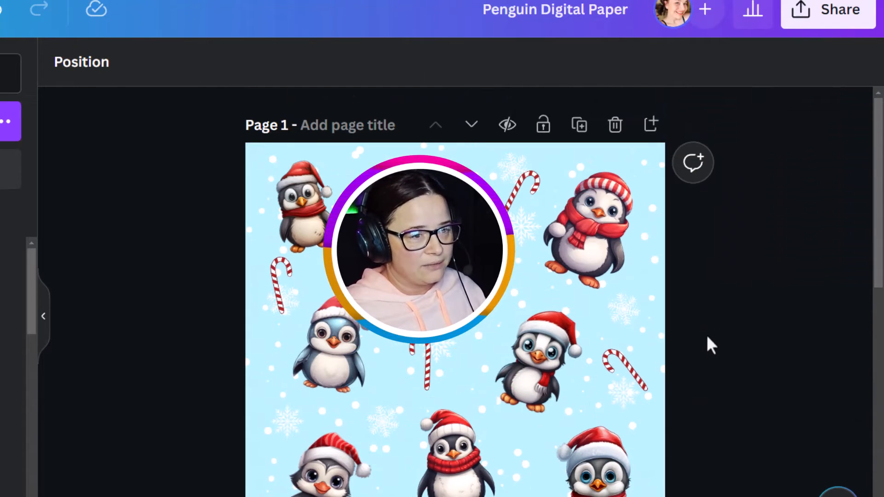
{"action": "left_click_drag", "start_coordinate": [879, 166], "coordinate": [883, 380]}
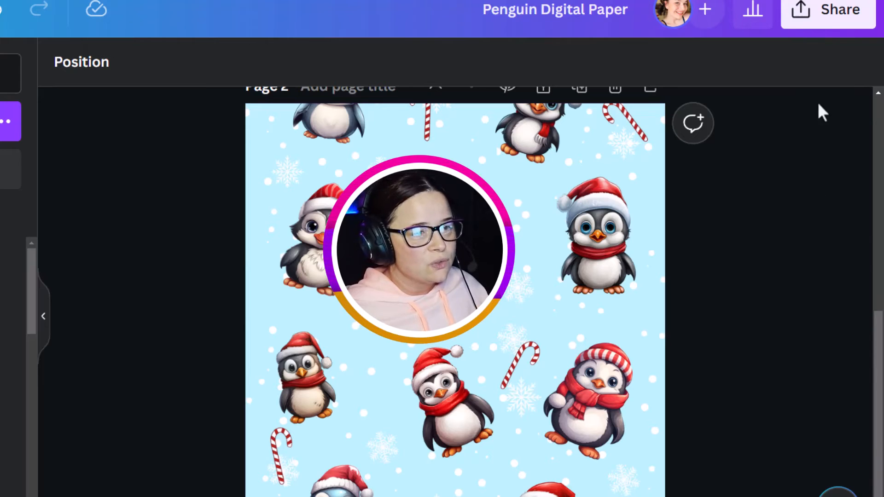
{"action": "left_click", "coordinate": [835, 21]}
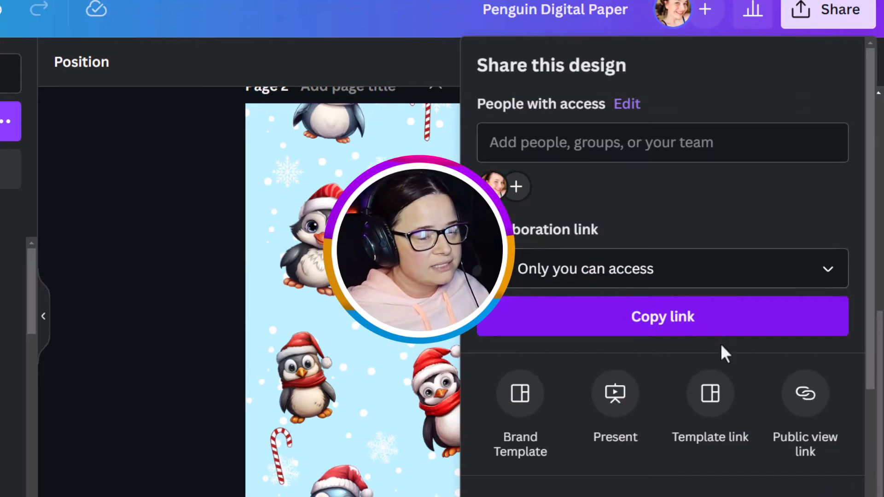
{"action": "scroll", "coordinate": [721, 347], "scroll_direction": "down", "scroll_amount": 3}
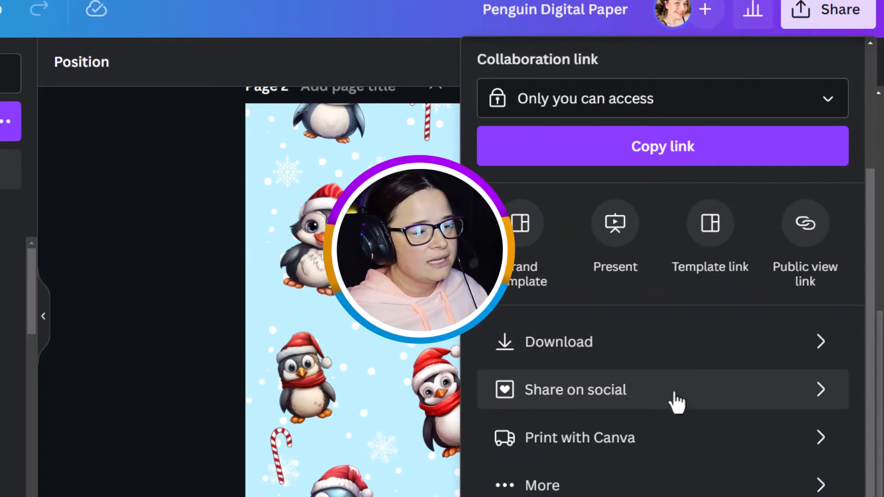
{"action": "left_click", "coordinate": [627, 360]}
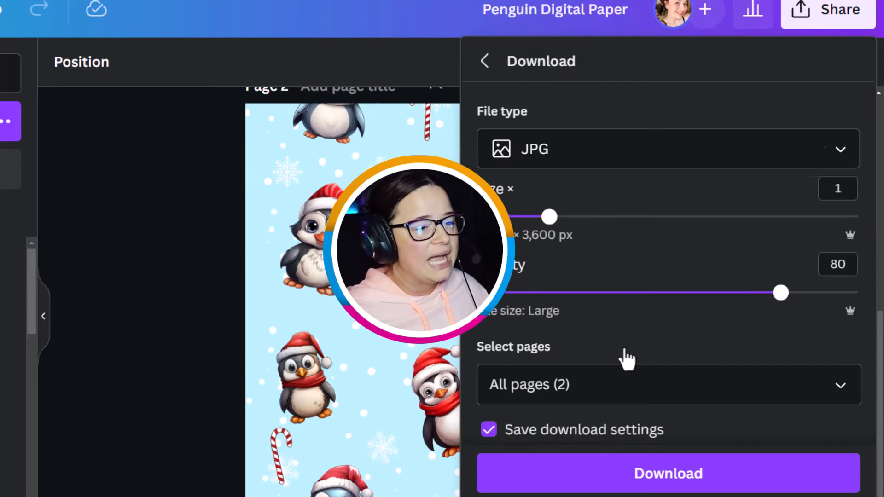
{"action": "left_click", "coordinate": [839, 387]}
{"action": "left_click", "coordinate": [842, 193]}
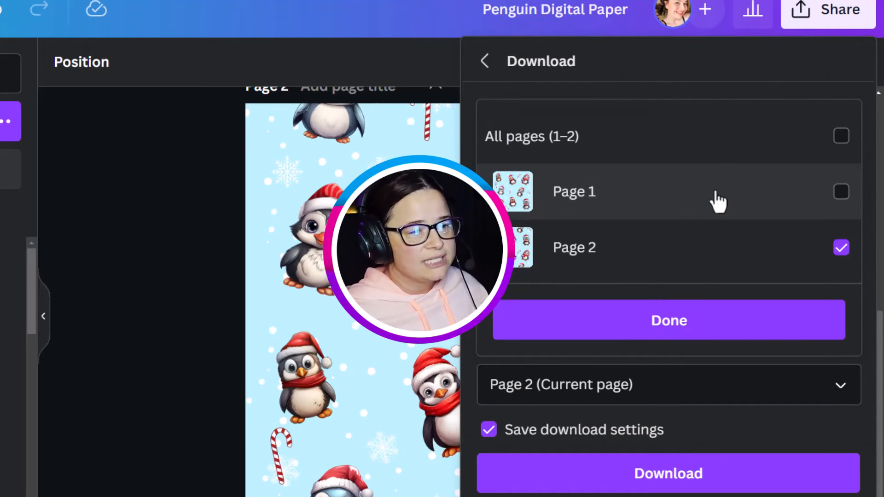
{"action": "left_click", "coordinate": [653, 322]}
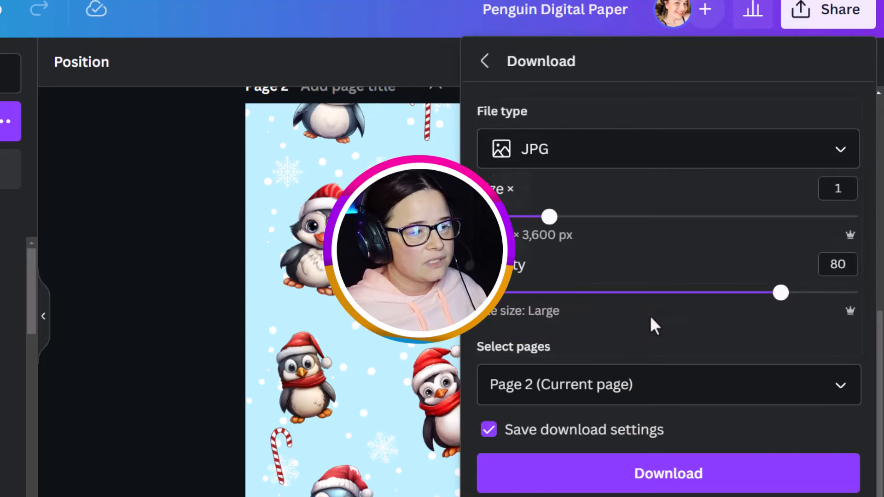
{"action": "left_click", "coordinate": [646, 477]}
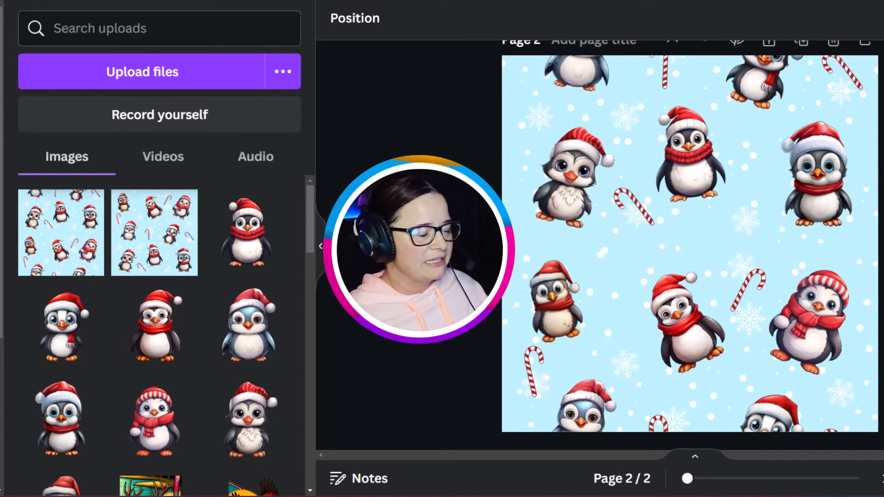
Step: Add a third white page and place a two-column grid on it
{"action": "scroll", "coordinate": [690, 245], "scroll_direction": "up", "scroll_amount": 5}
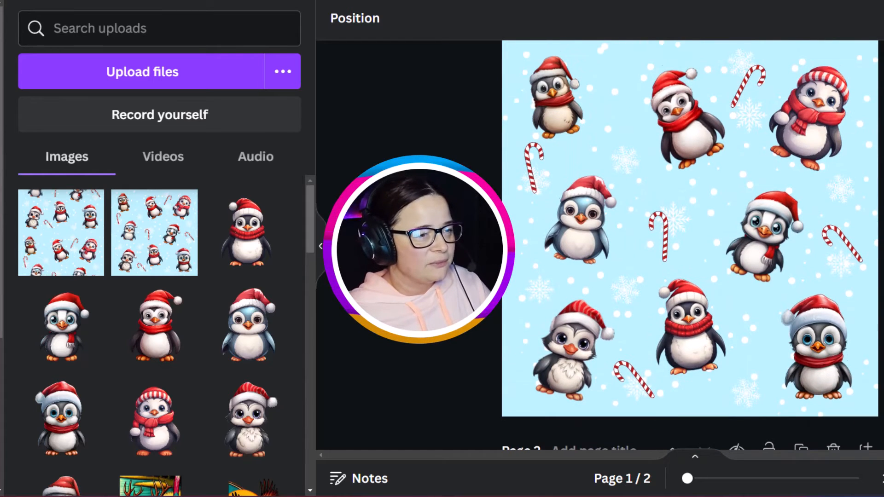
{"action": "scroll", "coordinate": [793, 99], "scroll_direction": "down", "scroll_amount": 5}
{"action": "scroll", "coordinate": [793, 99], "scroll_direction": "up", "scroll_amount": 1}
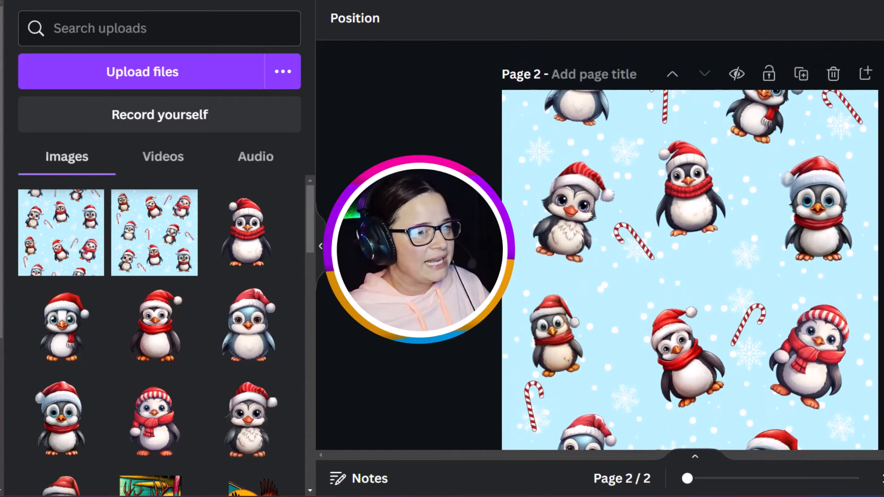
{"action": "left_click", "coordinate": [555, 434]}
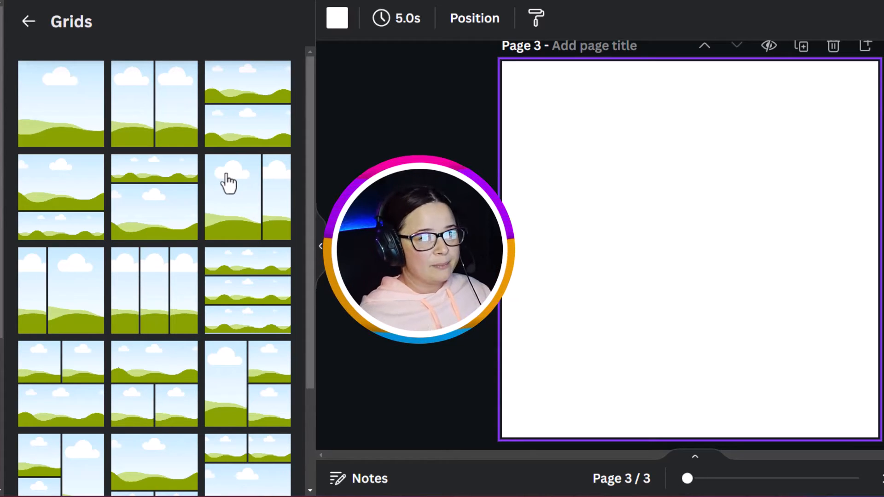
{"action": "left_click", "coordinate": [161, 147]}
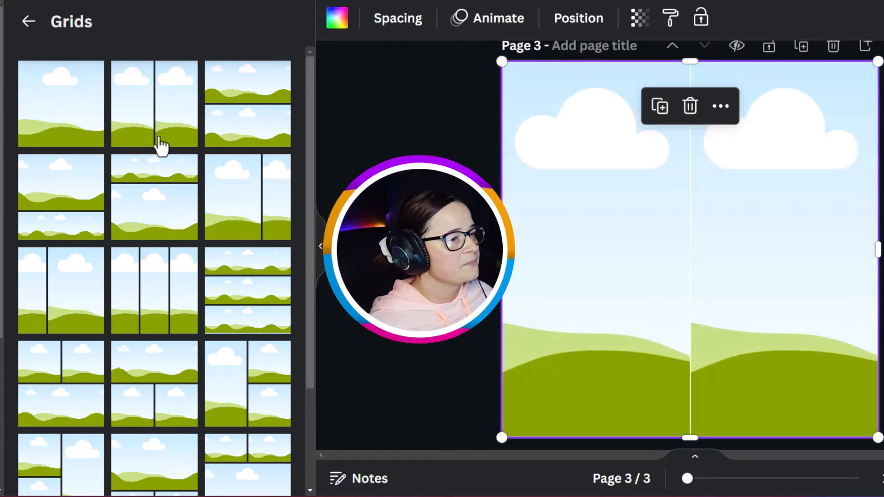
Step: Set the spacing of the two-column grid on page 3 to 0
{"action": "left_click", "coordinate": [671, 295]}
{"action": "left_click", "coordinate": [402, 25]}
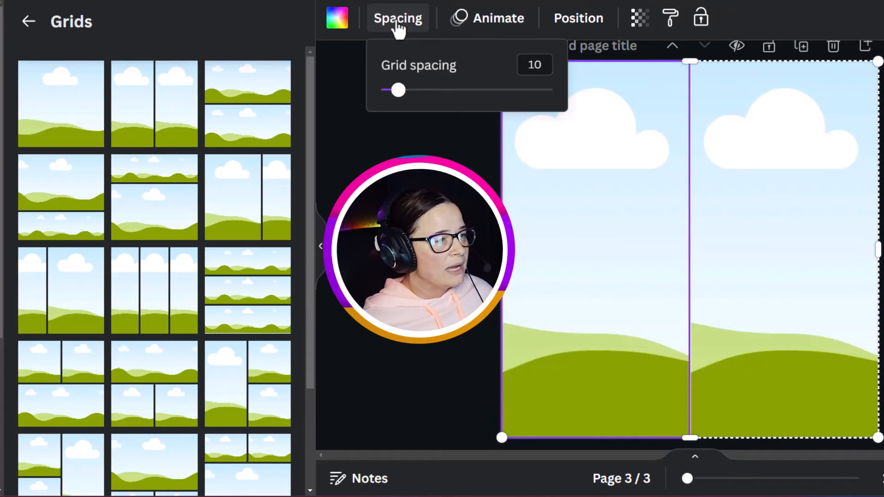
{"action": "left_click_drag", "start_coordinate": [398, 90], "coordinate": [377, 91]}
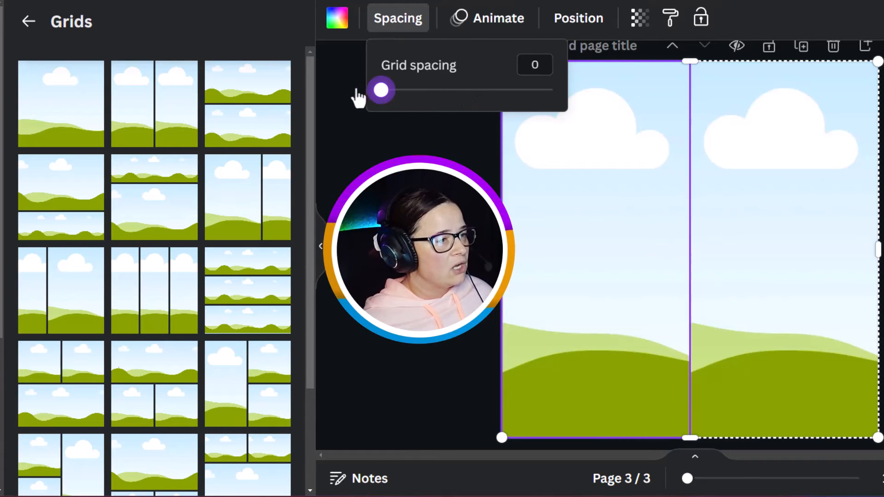
{"action": "left_click", "coordinate": [628, 340]}
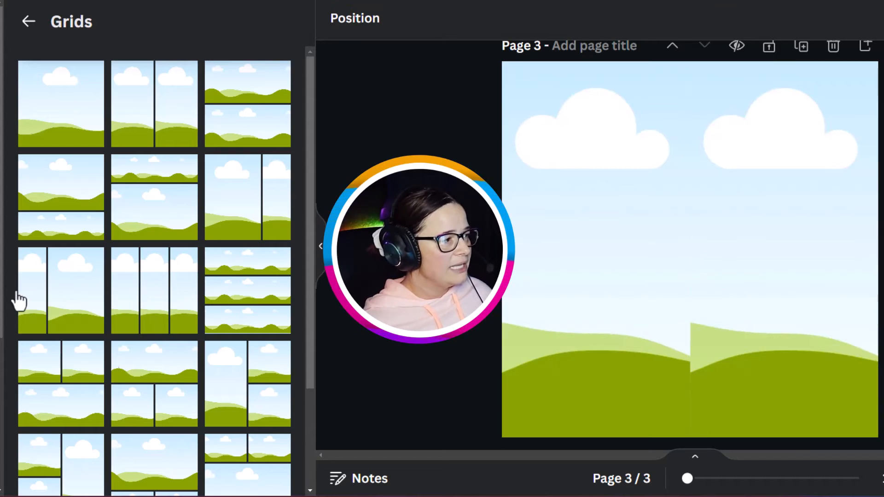
Step: Place the penguin paper image in the left grid cell and shift it left inside the cell
{"action": "left_click", "coordinate": [1, 299]}
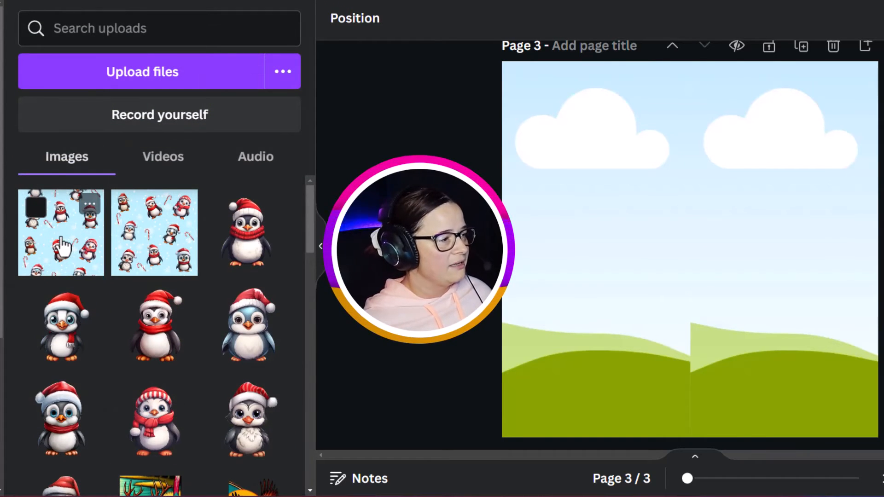
{"action": "left_click_drag", "start_coordinate": [61, 239], "coordinate": [560, 245]}
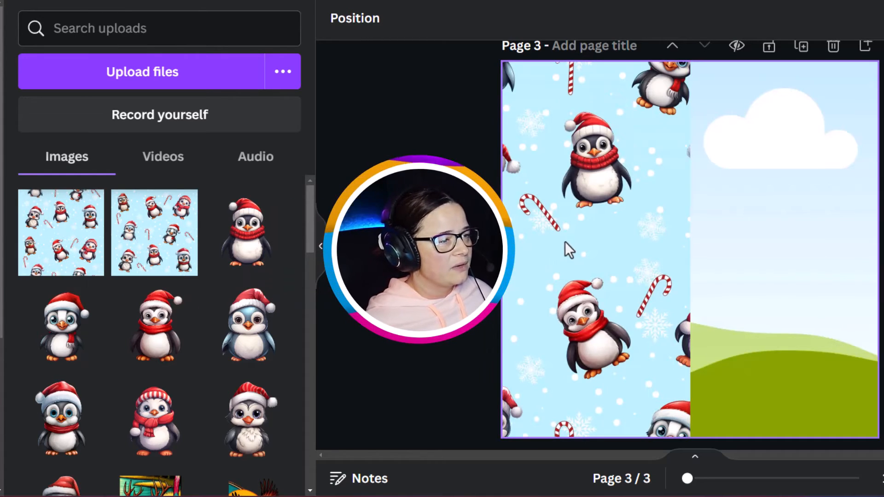
{"action": "left_click", "coordinate": [609, 243]}
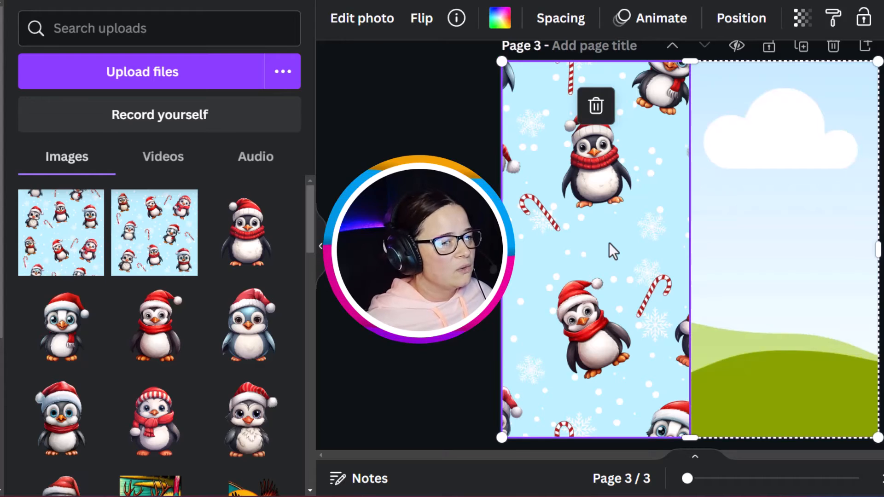
{"action": "double_click", "coordinate": [610, 242]}
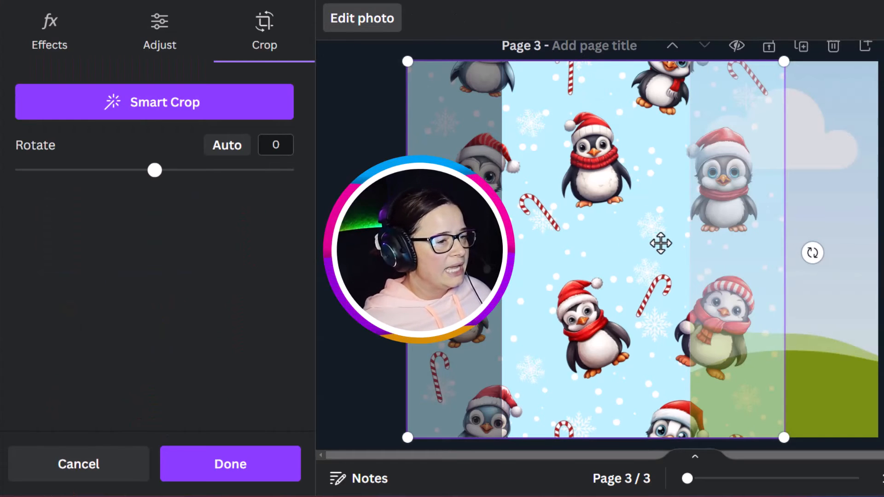
{"action": "left_click_drag", "start_coordinate": [661, 244], "coordinate": [533, 221]}
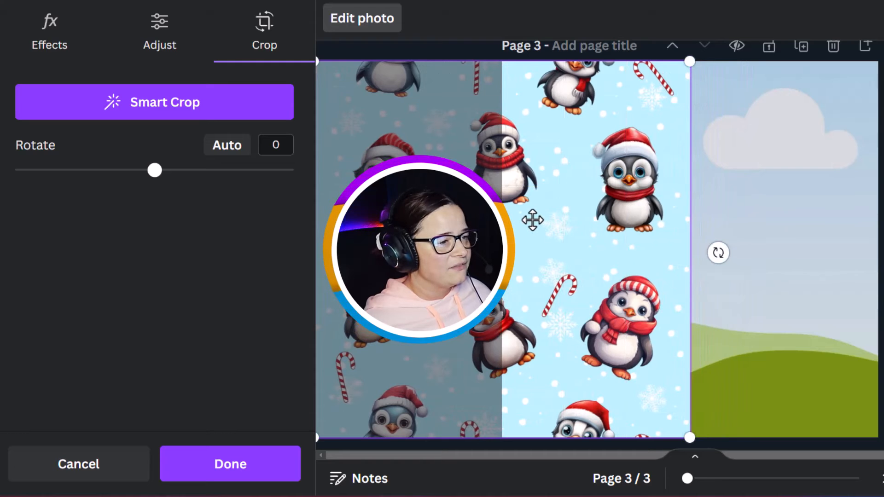
{"action": "left_click", "coordinate": [237, 476]}
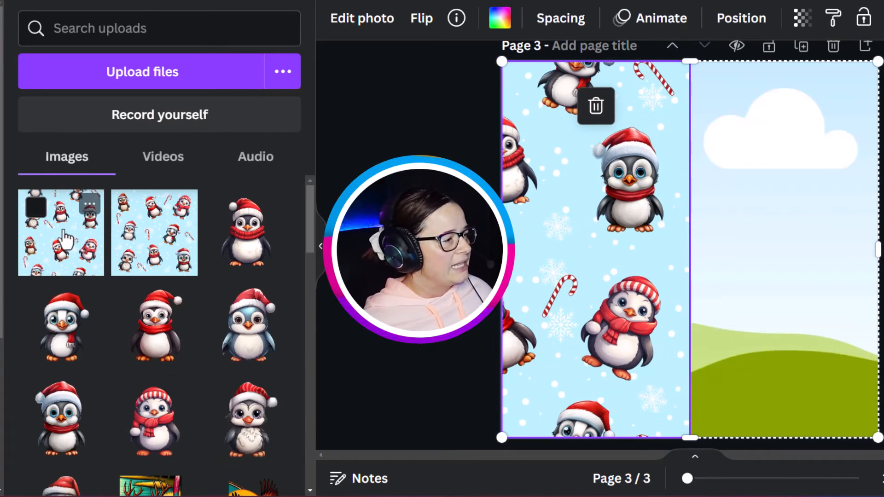
Step: Place the penguin paper image in the right grid cell of page 3 and shift it right inside the cell
{"action": "left_click_drag", "start_coordinate": [83, 207], "coordinate": [780, 254]}
{"action": "double_click", "coordinate": [756, 256]}
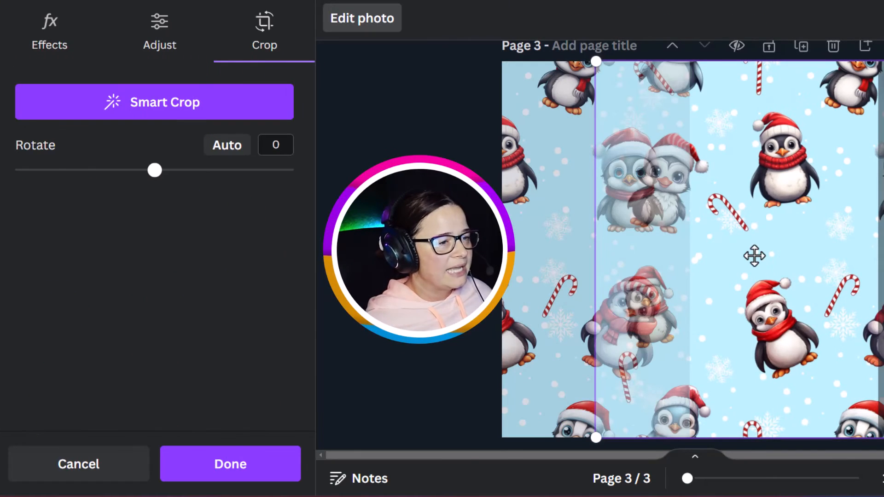
{"action": "left_click_drag", "start_coordinate": [711, 259], "coordinate": [868, 263]}
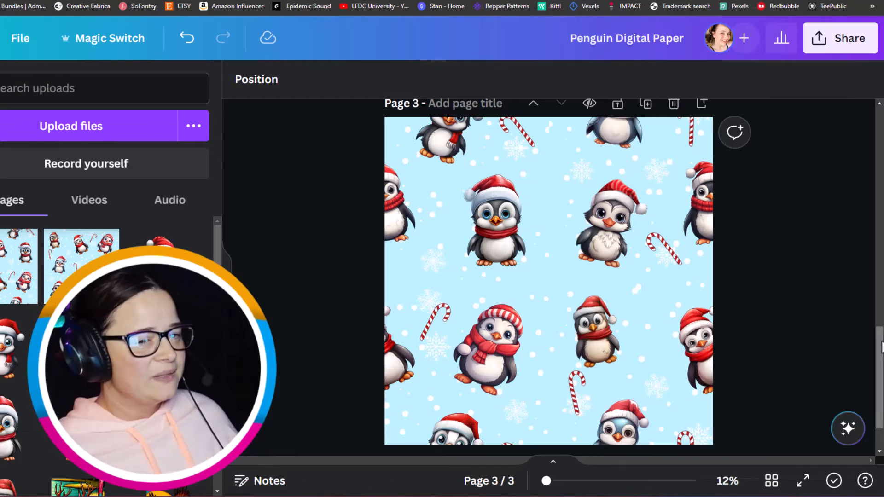
Step: Download only page 3 as a JPG file
{"action": "left_click_drag", "start_coordinate": [881, 345], "coordinate": [882, 348]}
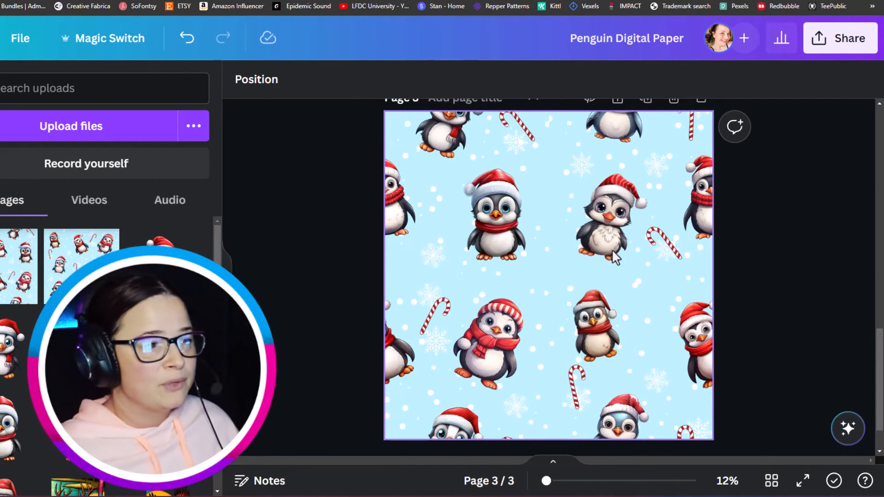
{"action": "left_click", "coordinate": [842, 39]}
{"action": "scroll", "coordinate": [710, 359], "scroll_direction": "down", "scroll_amount": 3}
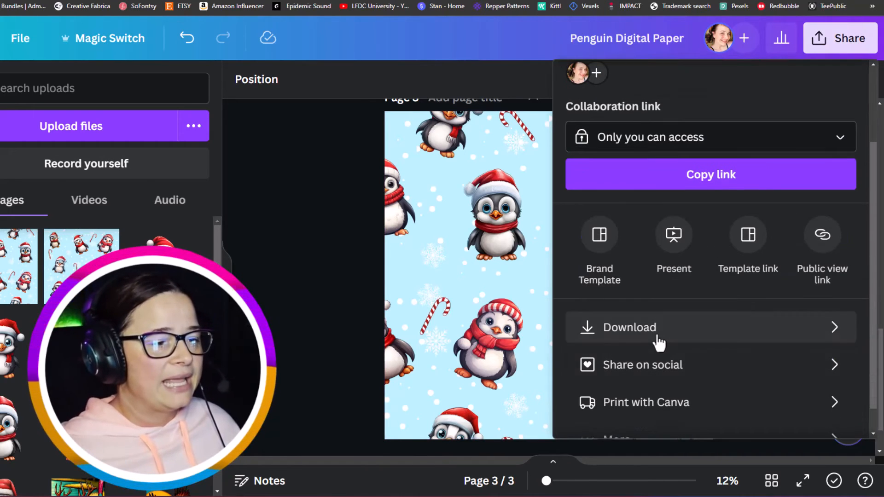
{"action": "left_click", "coordinate": [658, 328]}
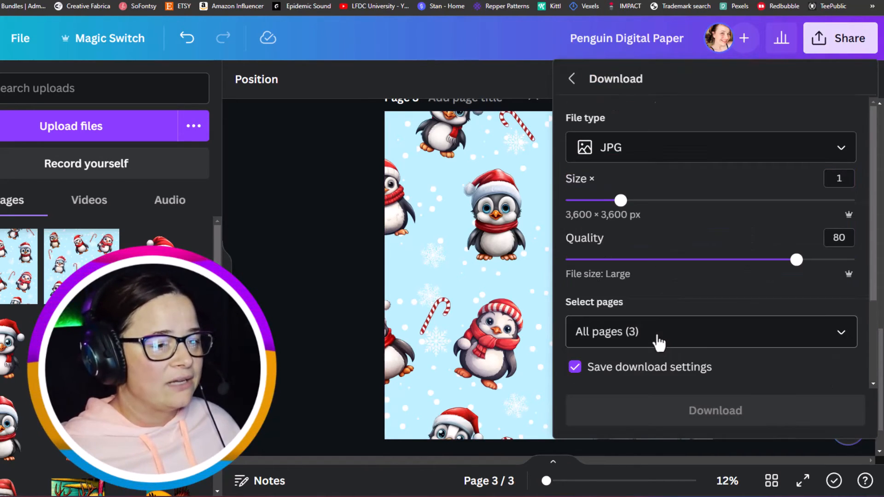
{"action": "left_click", "coordinate": [850, 333]}
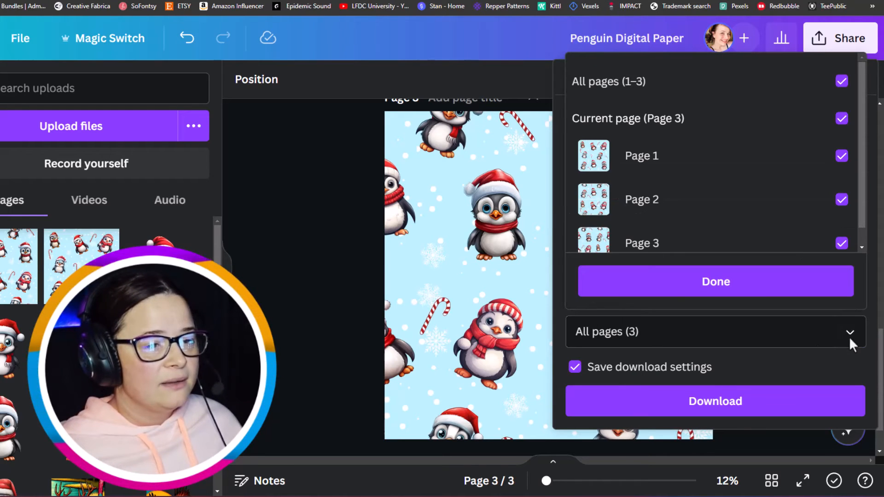
{"action": "left_click", "coordinate": [843, 83]}
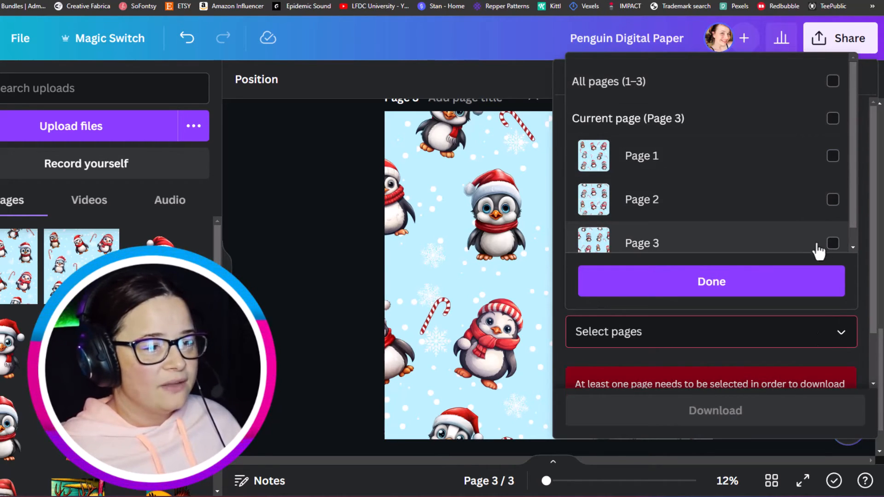
{"action": "left_click", "coordinate": [833, 244]}
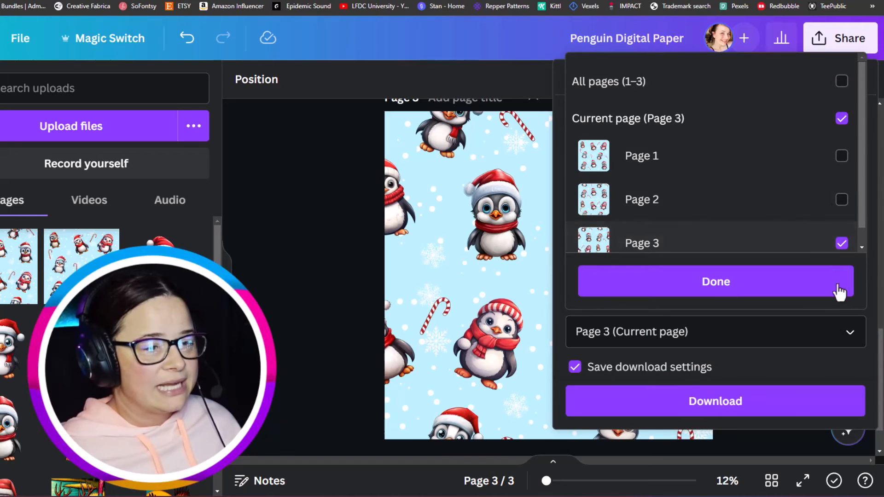
{"action": "left_click", "coordinate": [793, 292]}
{"action": "left_click", "coordinate": [781, 404]}
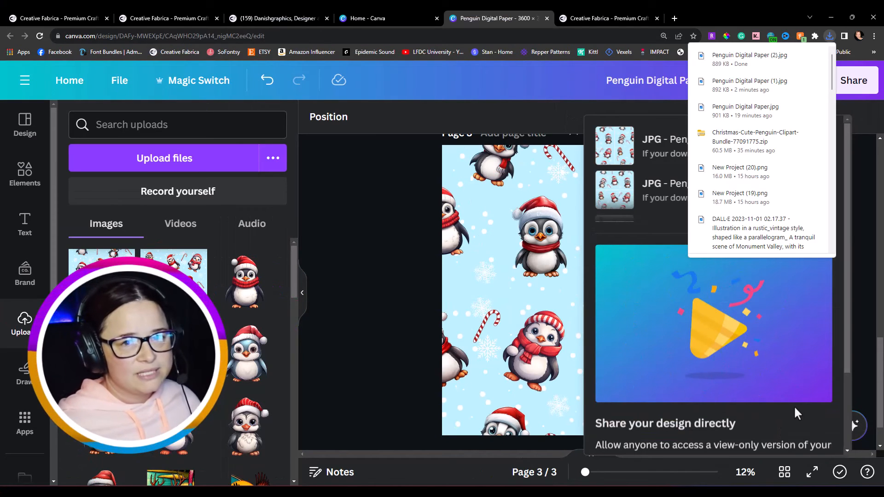
Step: Open patternchecker.com in a new browser tab
{"action": "left_click", "coordinate": [675, 17]}
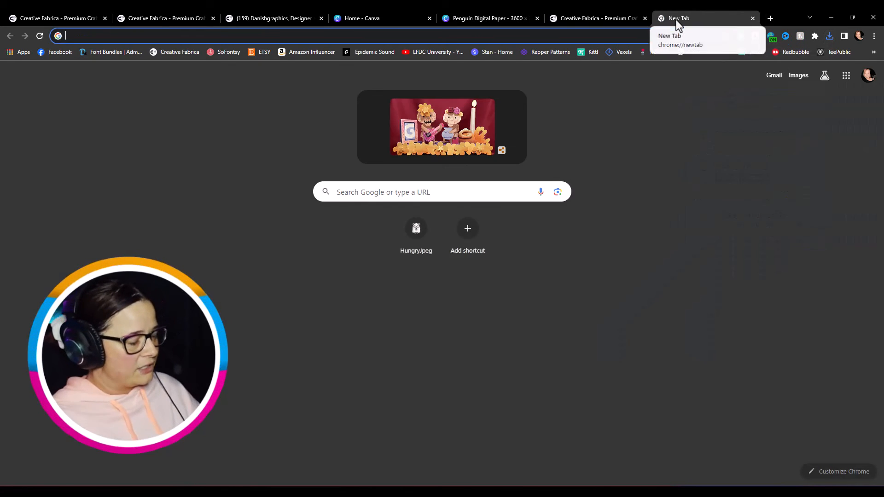
{"action": "type", "text": "patternchecker.com"}
{"action": "key", "text": "Return"}
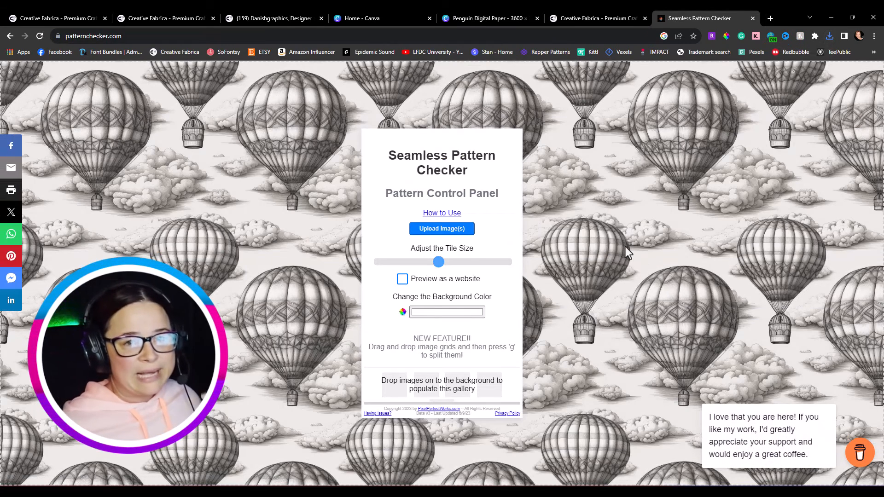
Step: Upload the Penguin Digital Paper (2) image to the pattern checker and vary the tile size to inspect the repeat
{"action": "left_click", "coordinate": [434, 230]}
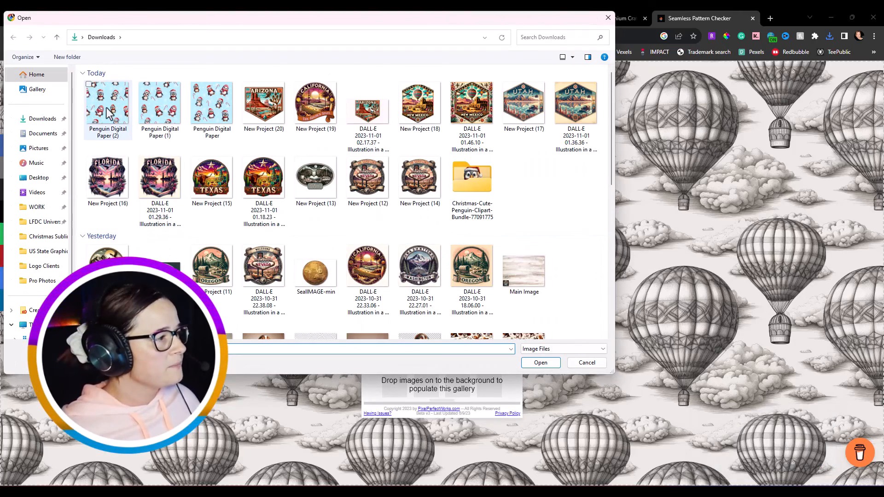
{"action": "double_click", "coordinate": [107, 113]}
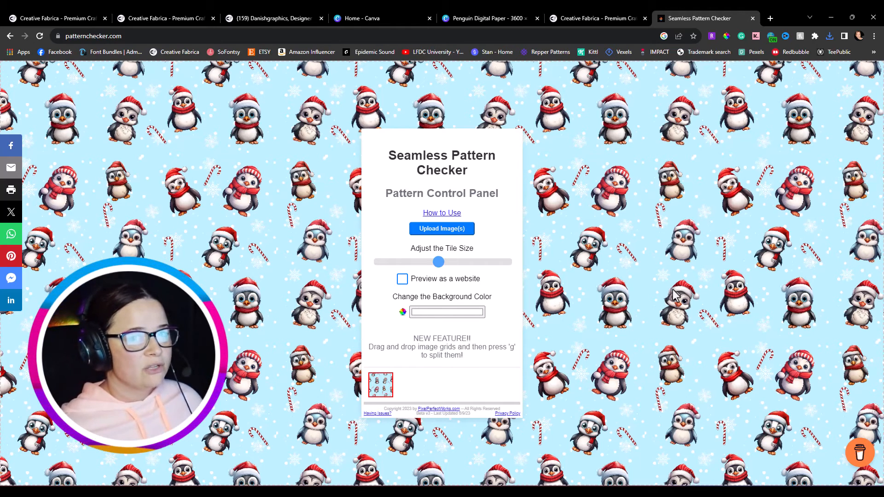
{"action": "left_click_drag", "start_coordinate": [439, 262], "coordinate": [542, 267]}
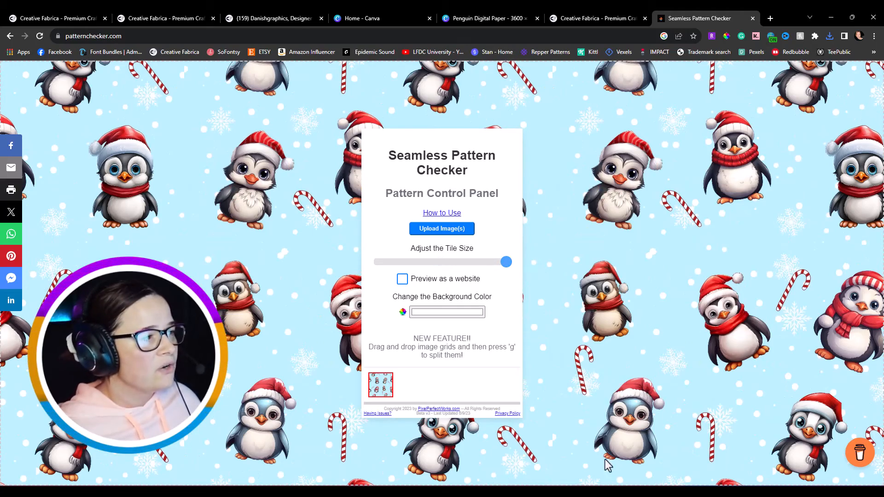
{"action": "left_click_drag", "start_coordinate": [506, 267], "coordinate": [427, 265]}
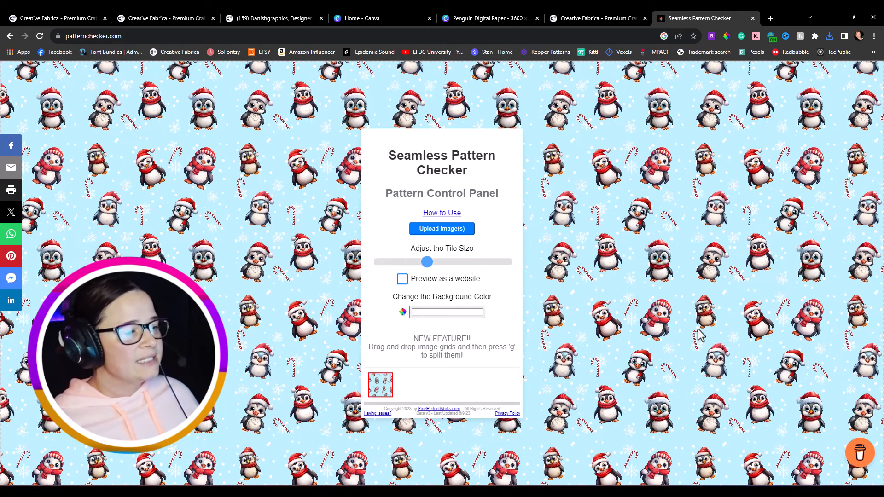
Step: Return to the Canva design, search graphics for santa hats and add a small Santa hat to page 3
{"action": "left_click", "coordinate": [486, 19]}
{"action": "left_click", "coordinate": [465, 184]}
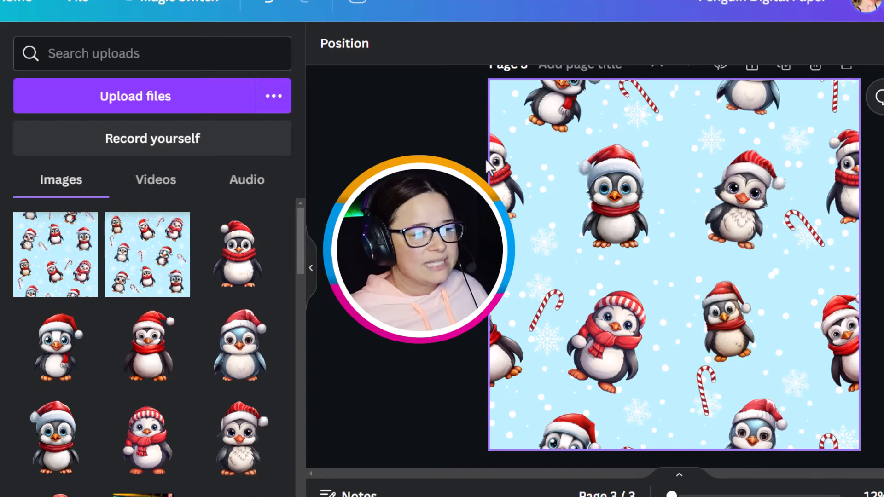
{"action": "left_click", "coordinate": [0, 111]}
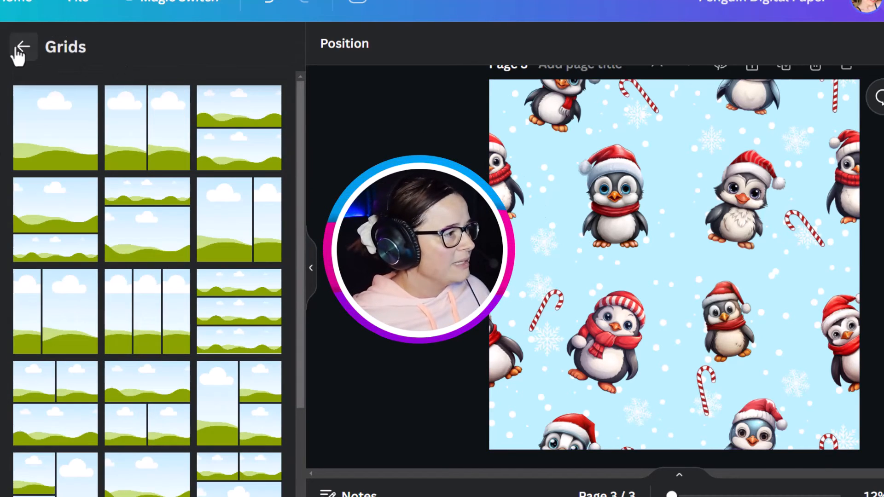
{"action": "left_click", "coordinate": [19, 47]}
{"action": "left_click", "coordinate": [112, 54]}
{"action": "type", "text": "s"}
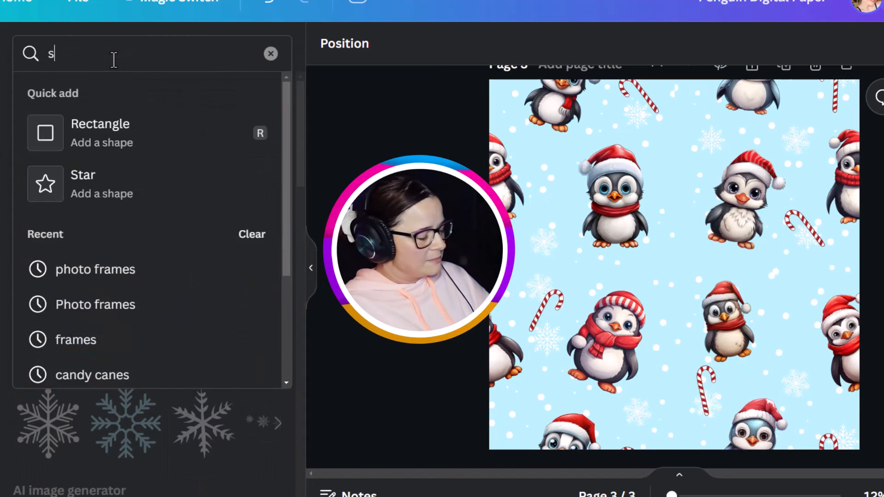
{"action": "type", "text": "anta hats"}
{"action": "key", "text": "Return"}
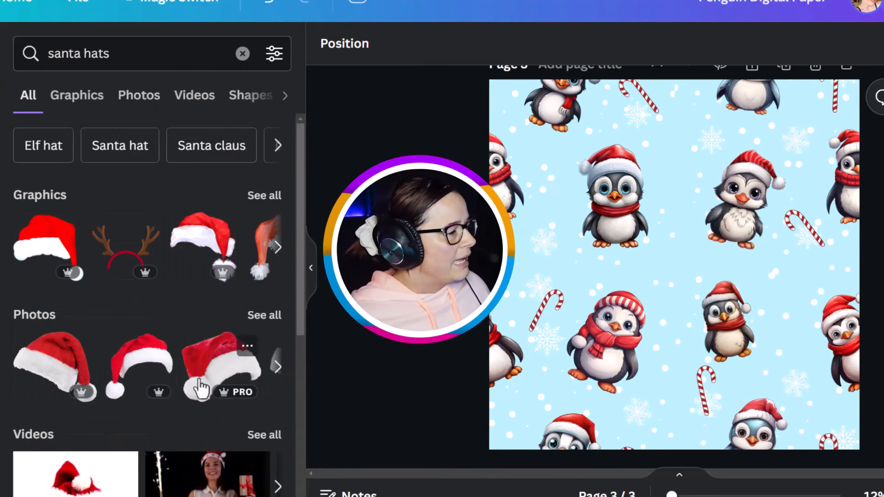
{"action": "scroll", "coordinate": [200, 388], "scroll_direction": "down", "scroll_amount": 6}
{"action": "scroll", "coordinate": [214, 120], "scroll_direction": "up", "scroll_amount": 6}
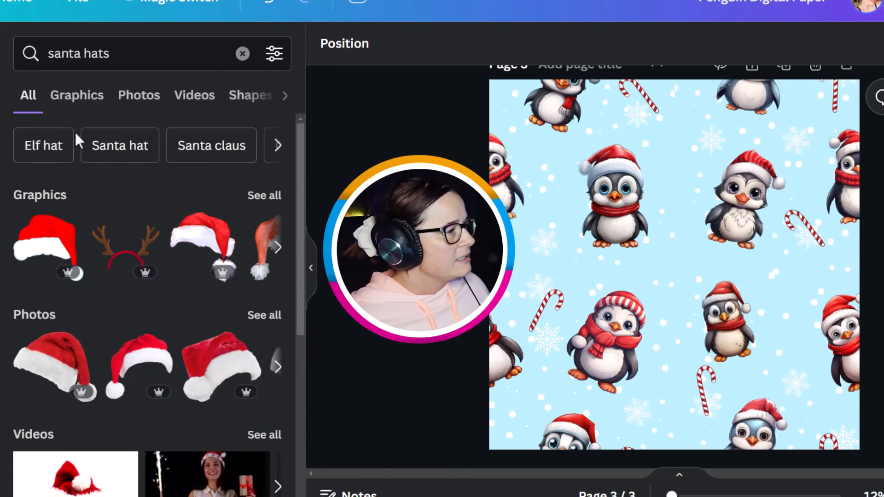
{"action": "left_click", "coordinate": [100, 102]}
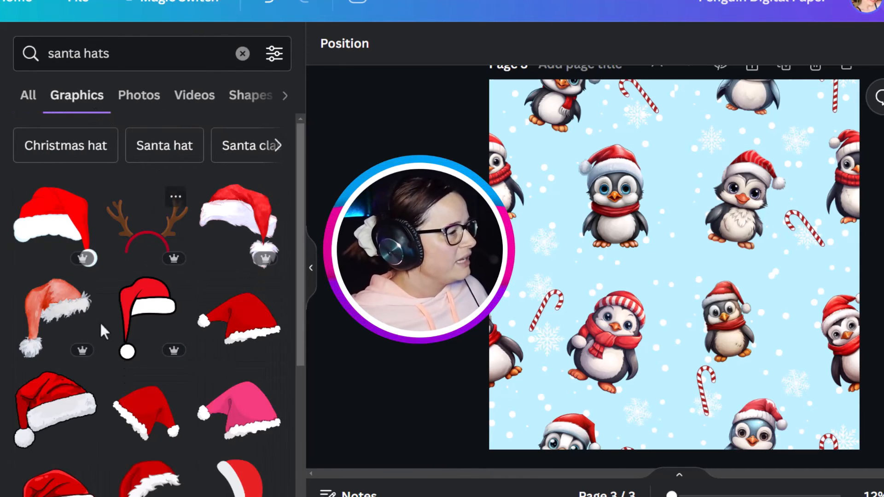
{"action": "left_click", "coordinate": [249, 336]}
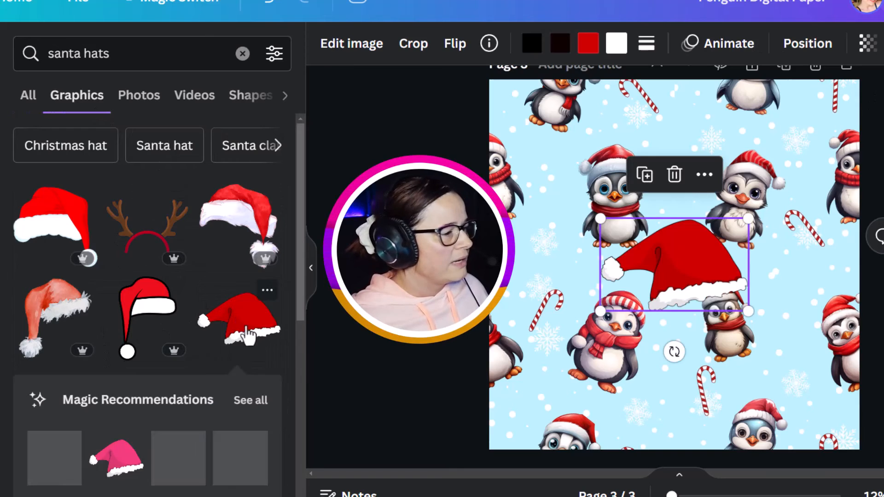
{"action": "left_click_drag", "start_coordinate": [759, 222], "coordinate": [787, 311]}
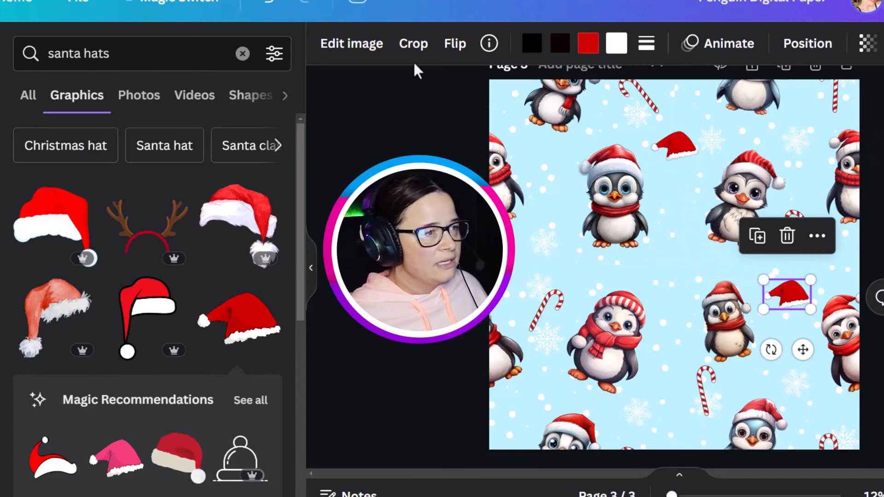
Step: Move a Santa hat copy between the penguins and tilt it slightly
{"action": "left_click", "coordinate": [456, 44]}
{"action": "left_click", "coordinate": [460, 98]}
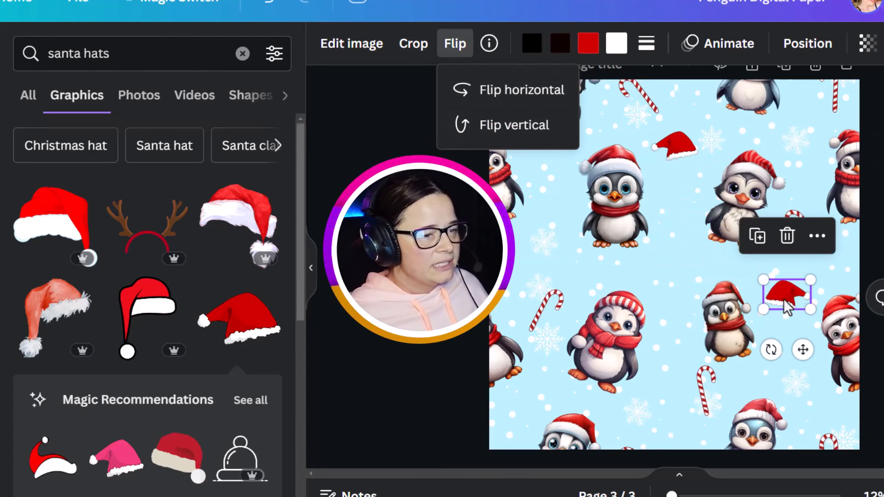
{"action": "left_click_drag", "start_coordinate": [788, 306], "coordinate": [675, 282]}
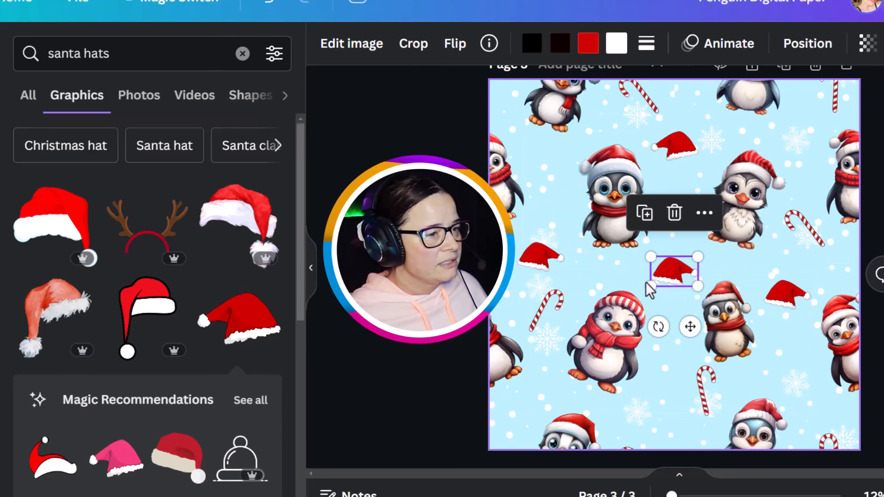
{"action": "left_click_drag", "start_coordinate": [658, 327], "coordinate": [689, 350]}
Step: Flip a Santa hat horizontally and place it near the bottom of page 3
{"action": "left_click", "coordinate": [454, 46]}
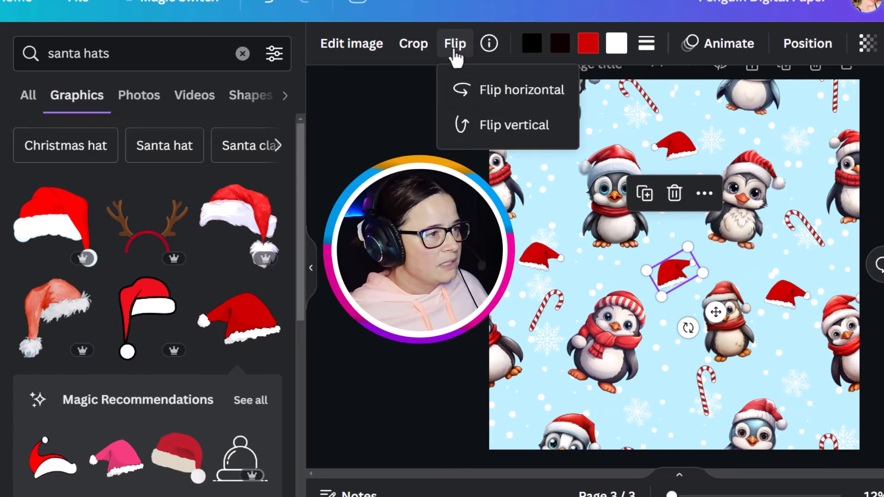
{"action": "left_click", "coordinate": [458, 90]}
{"action": "left_click_drag", "start_coordinate": [675, 274], "coordinate": [661, 396]}
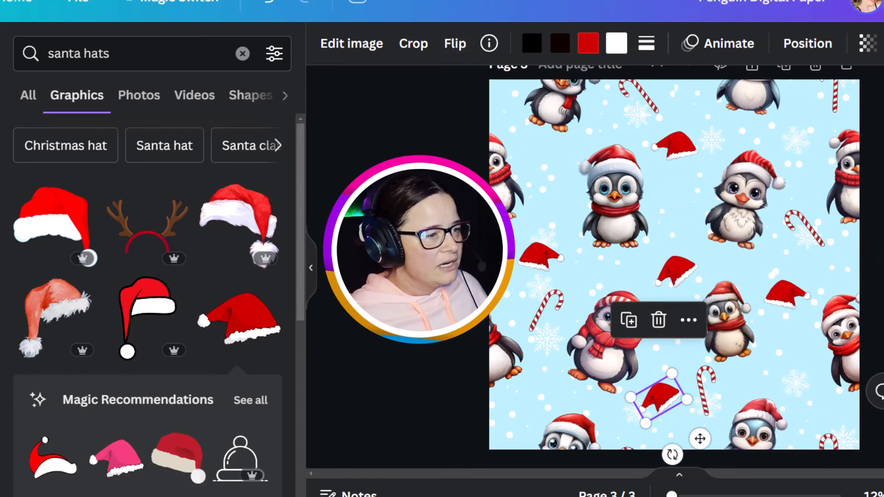
{"action": "key", "text": "Escape"}
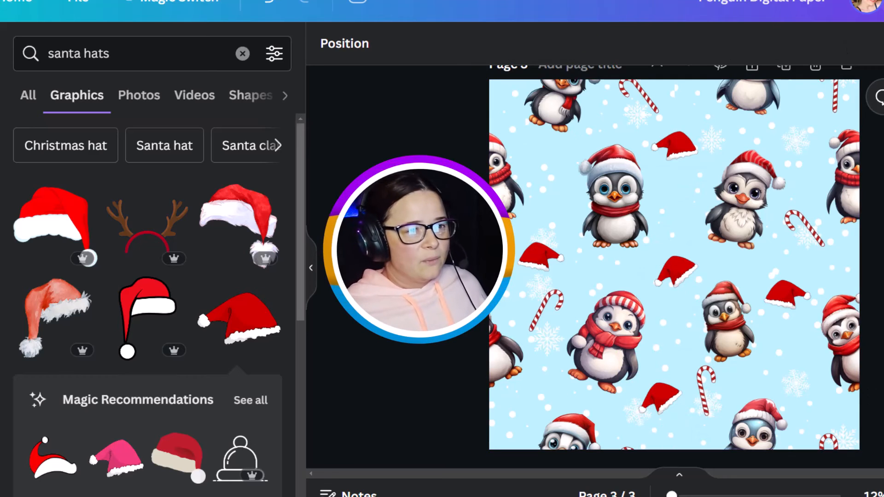
Step: Download page 3 again as a JPG file
{"action": "left_click", "coordinate": [883, 2]}
{"action": "scroll", "coordinate": [868, 348], "scroll_direction": "down", "scroll_amount": 3}
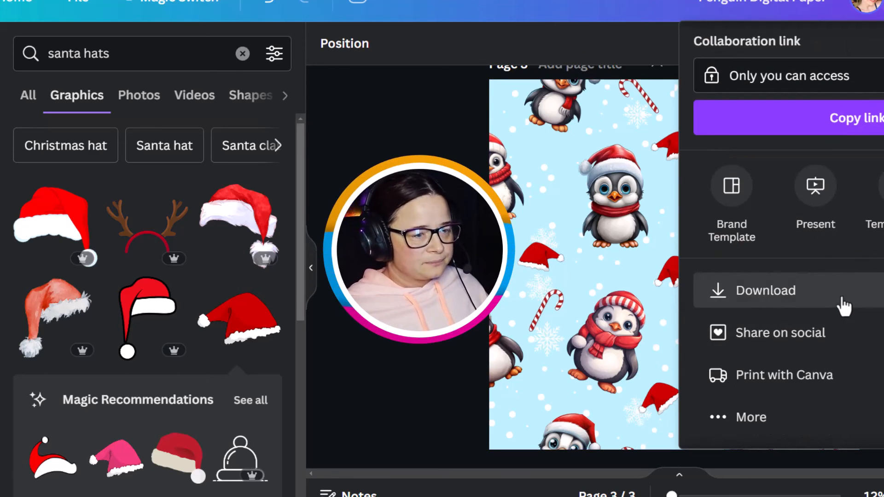
{"action": "left_click", "coordinate": [845, 306]}
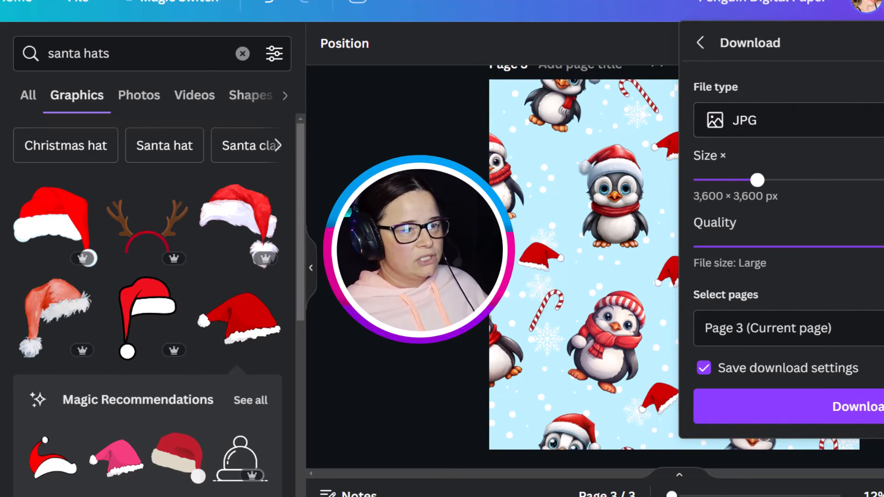
{"action": "left_click", "coordinate": [875, 407]}
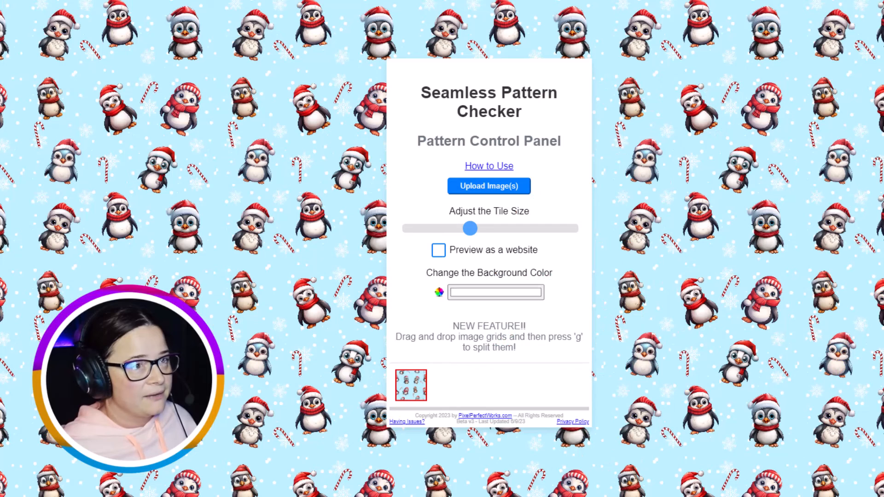
Step: Upload Penguin Digital Paper (3) to the pattern checker and adjust the tile size to check the repeat
{"action": "left_click", "coordinate": [481, 190]}
{"action": "left_click", "coordinate": [84, 43]}
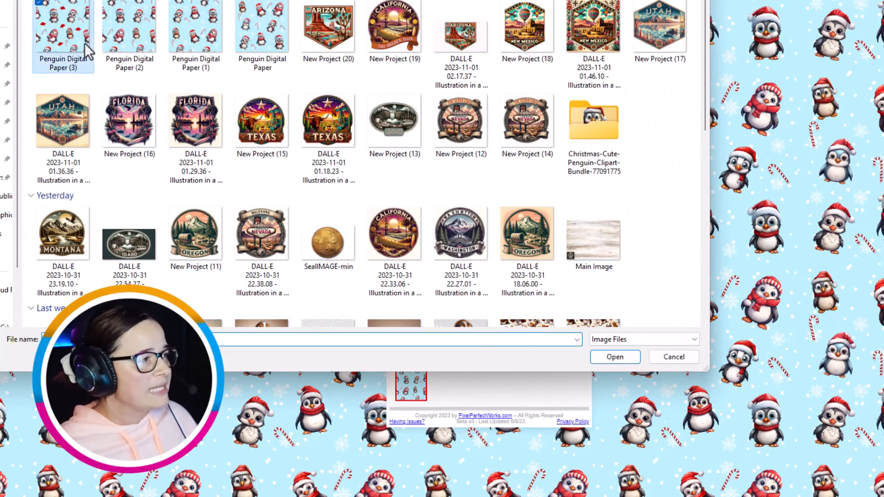
{"action": "double_click", "coordinate": [84, 43]}
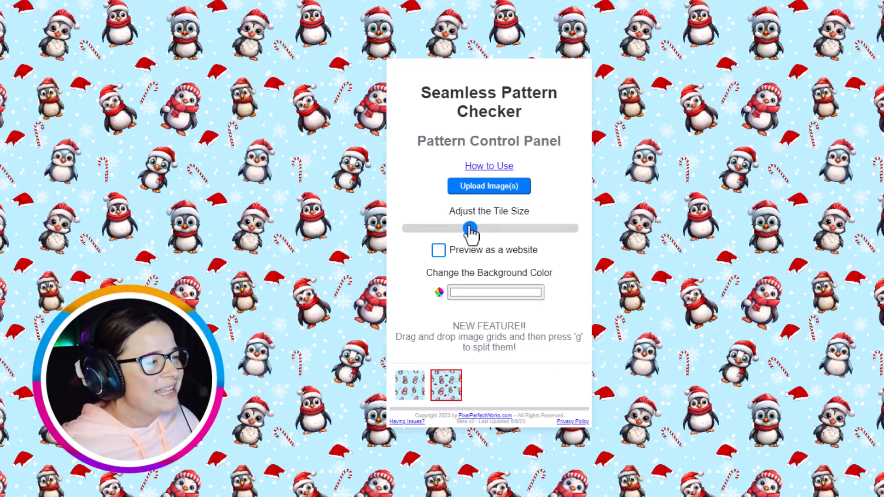
{"action": "left_click_drag", "start_coordinate": [469, 227], "coordinate": [557, 234]}
{"action": "left_click_drag", "start_coordinate": [504, 235], "coordinate": [467, 230]}
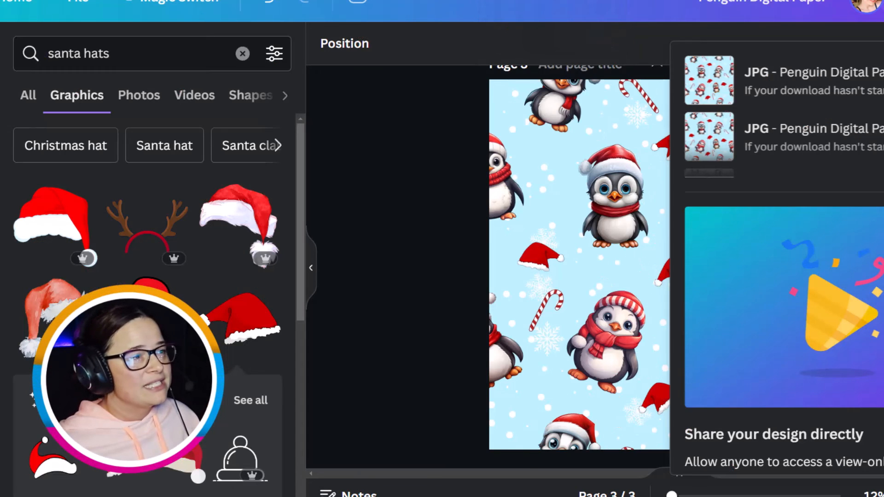
Step: Scroll through the design pages to review pages 1 and 2
{"action": "left_click", "coordinate": [413, 192]}
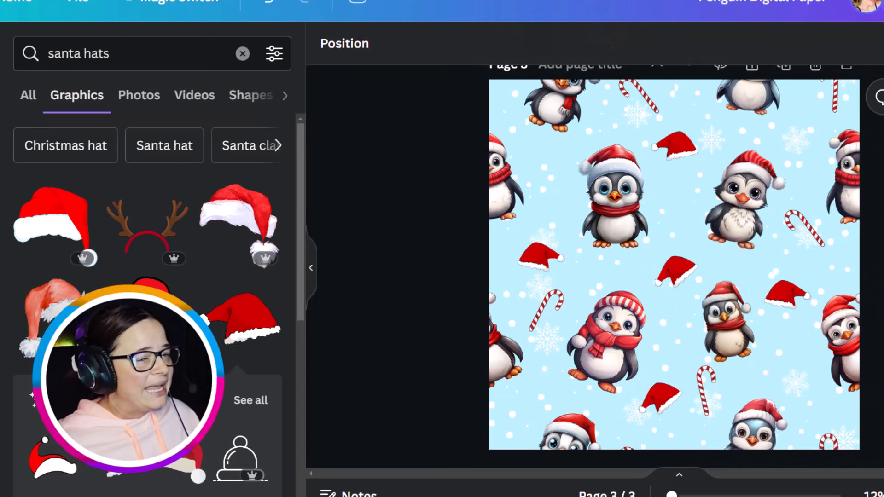
{"action": "scroll", "coordinate": [675, 267], "scroll_direction": "up", "scroll_amount": 15}
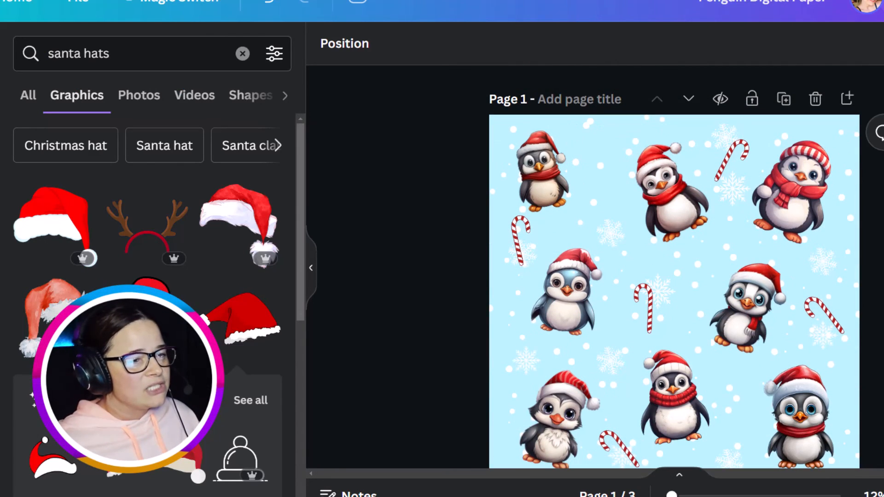
{"action": "scroll", "coordinate": [674, 267], "scroll_direction": "down", "scroll_amount": 2}
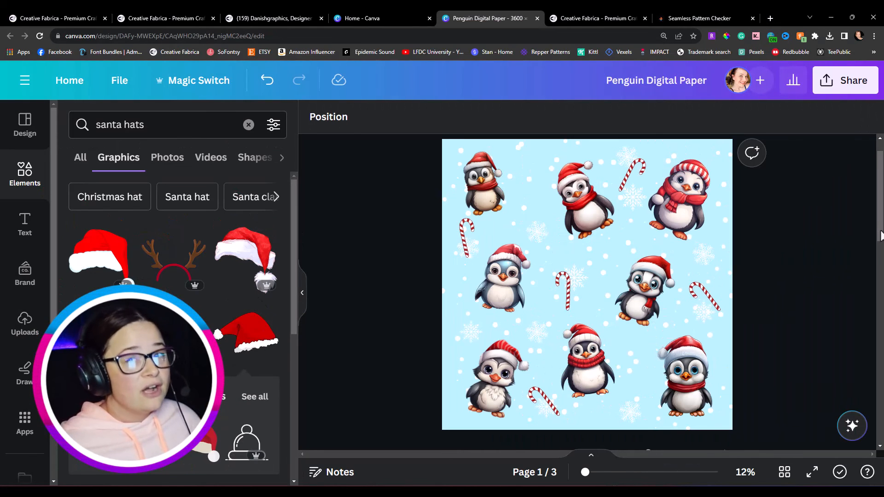
{"action": "left_click_drag", "start_coordinate": [881, 236], "coordinate": [864, 324]}
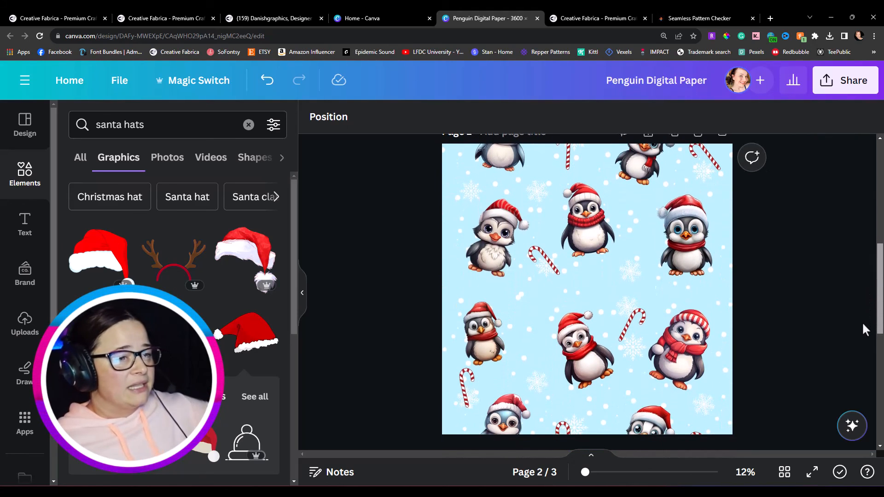
{"action": "left_click_drag", "start_coordinate": [861, 322], "coordinate": [857, 418]}
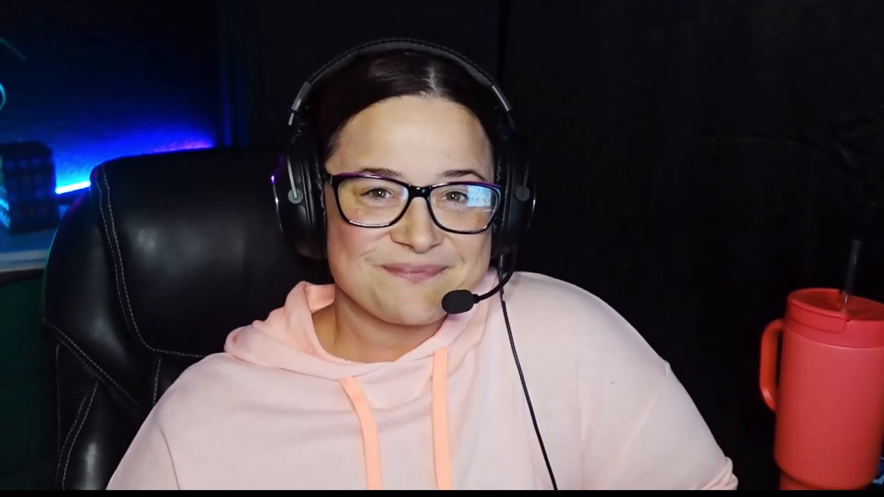